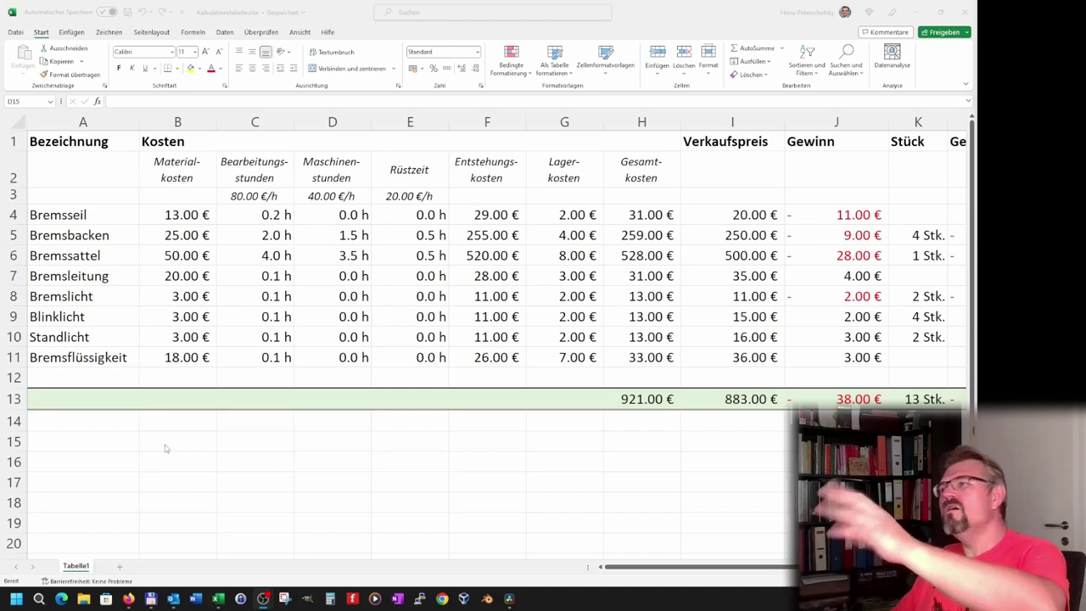
# Insert two blank rows above Bremsseil so the parts table starts at row 6
pyautogui.click(13, 215)
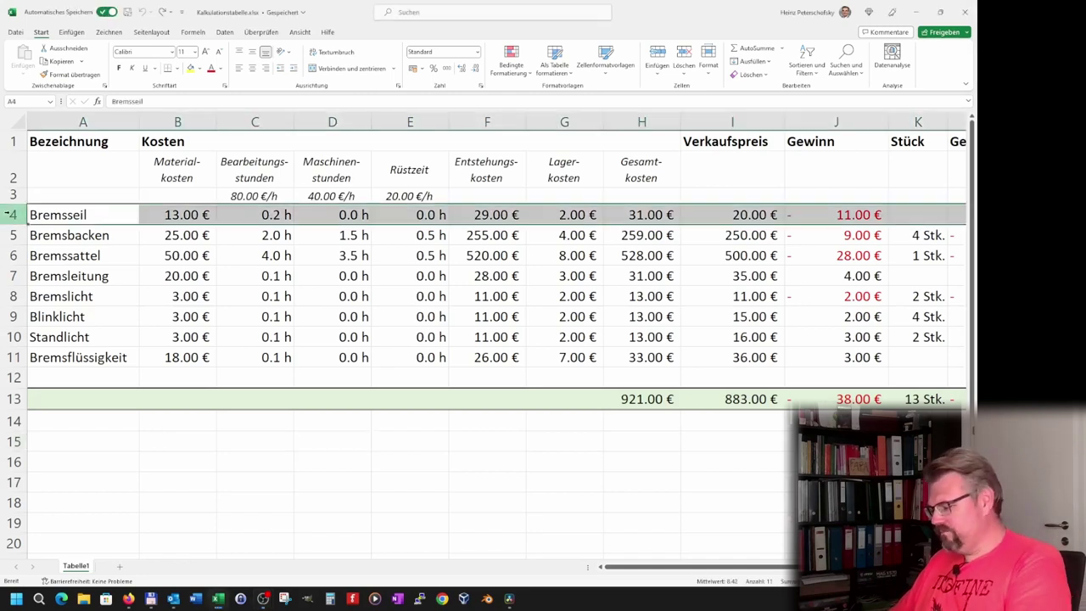
pyautogui.hotkey('ctrl', '+')
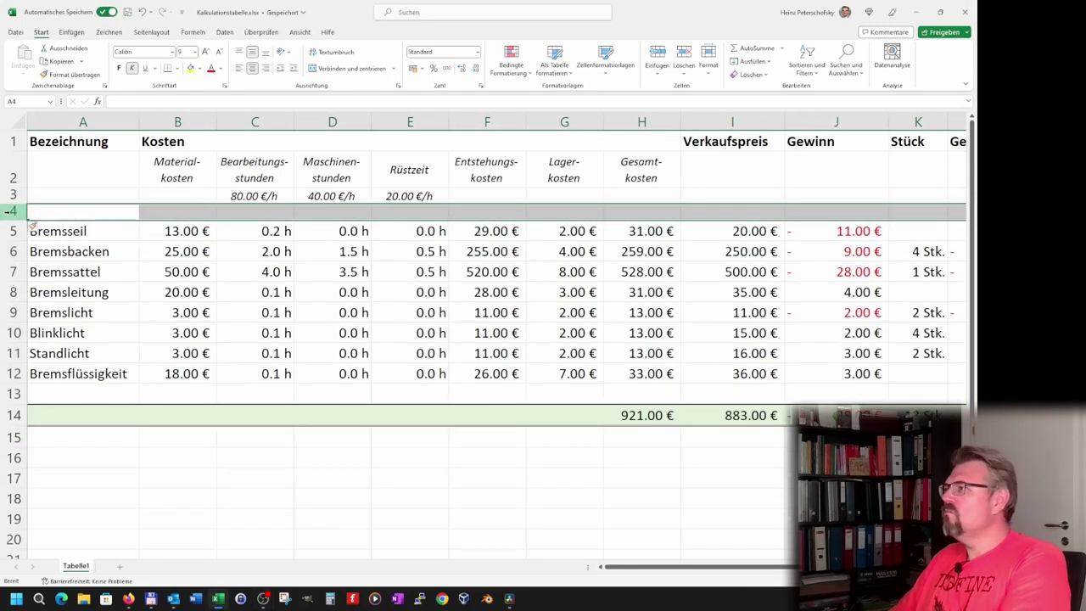
pyautogui.hotkey('ctrl', '+')
# Select cell B4 for the lookup formula
pyautogui.click(64, 211)
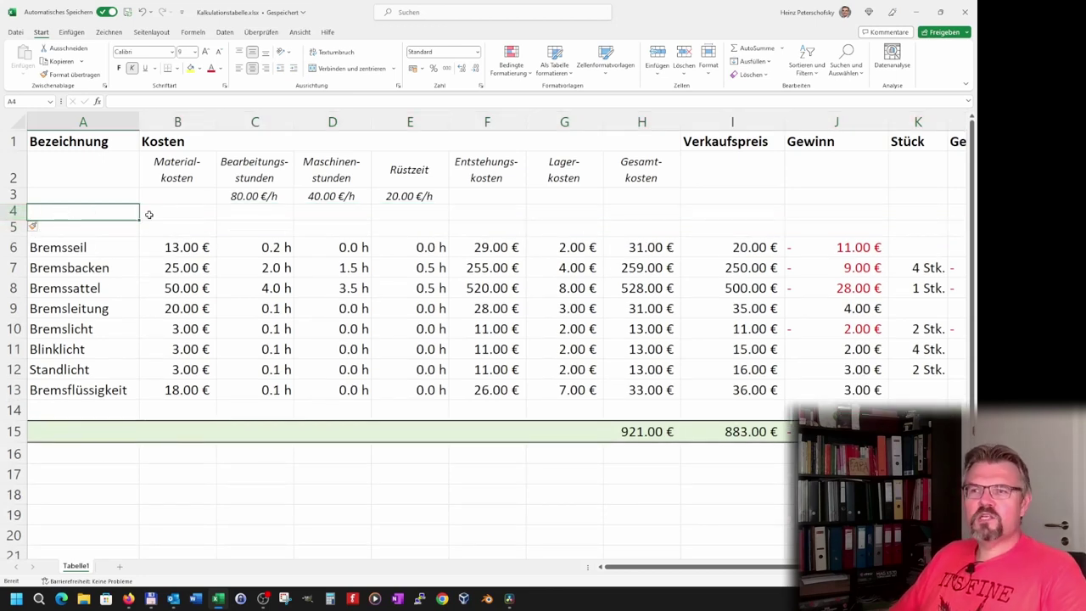
pyautogui.moveTo(148, 215); pyautogui.dragTo(931, 217)
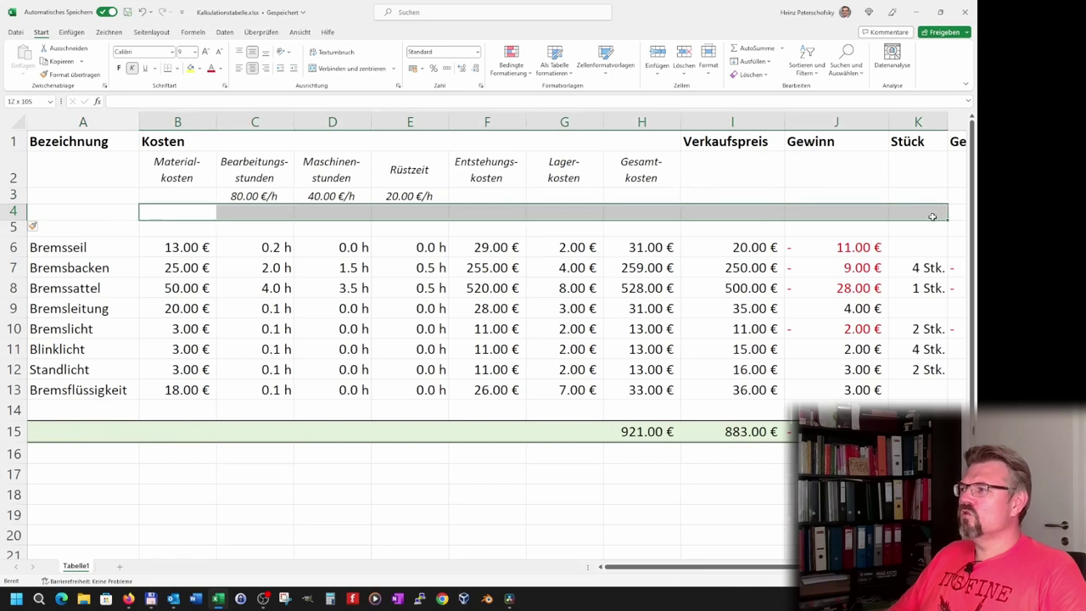
pyautogui.moveTo(916, 218); pyautogui.dragTo(838, 228)
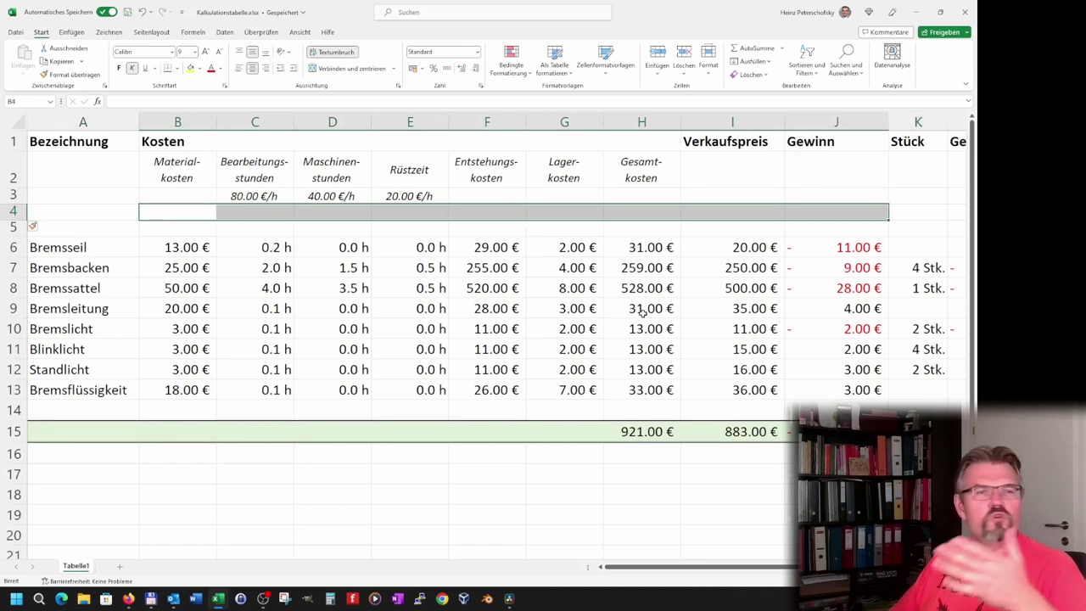
pyautogui.click(134, 264)
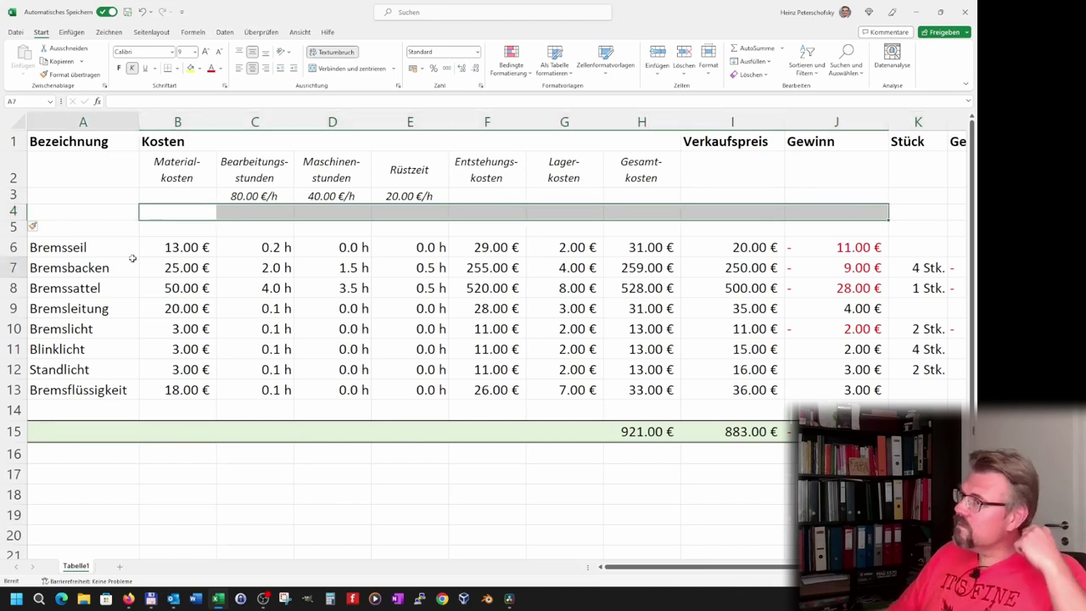
pyautogui.click(104, 212)
pyautogui.click(172, 212)
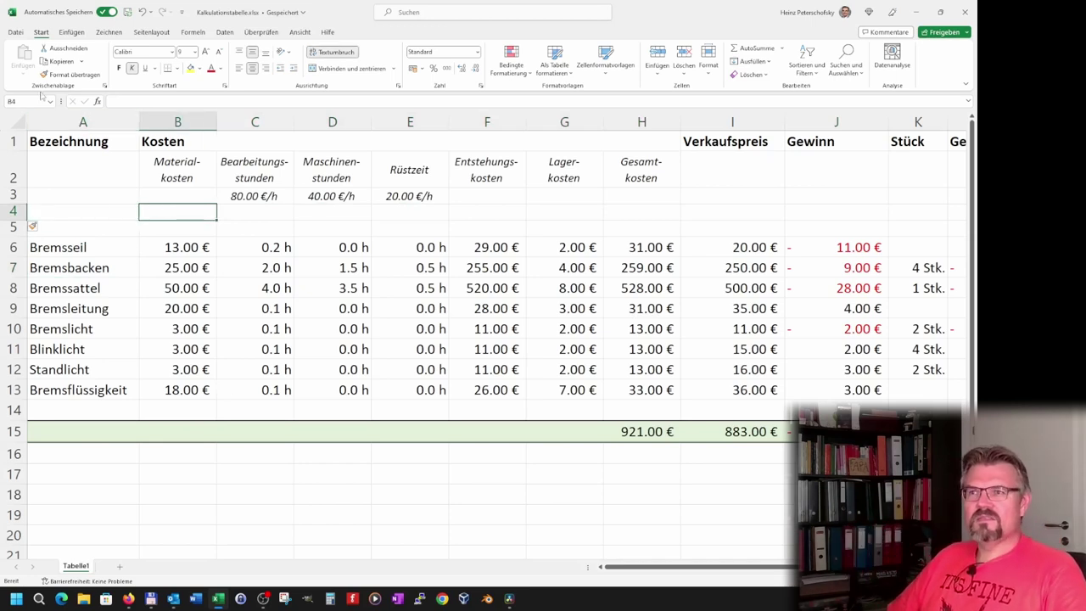
# Insert SVERWEIS from the Nachschlagen und Verweisen category into B4
pyautogui.click(97, 101)
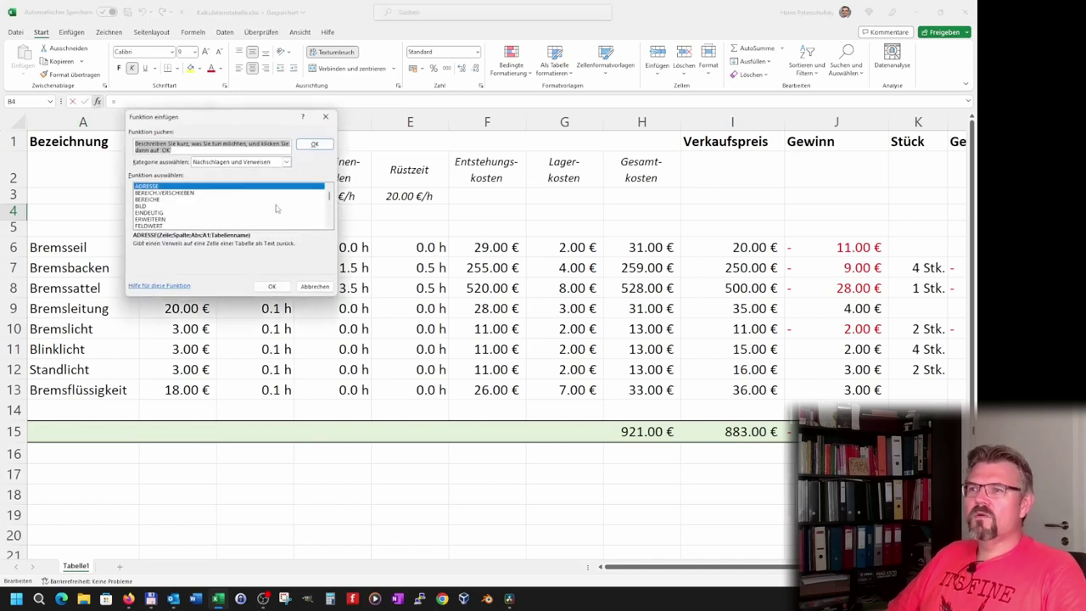
pyautogui.click(286, 162)
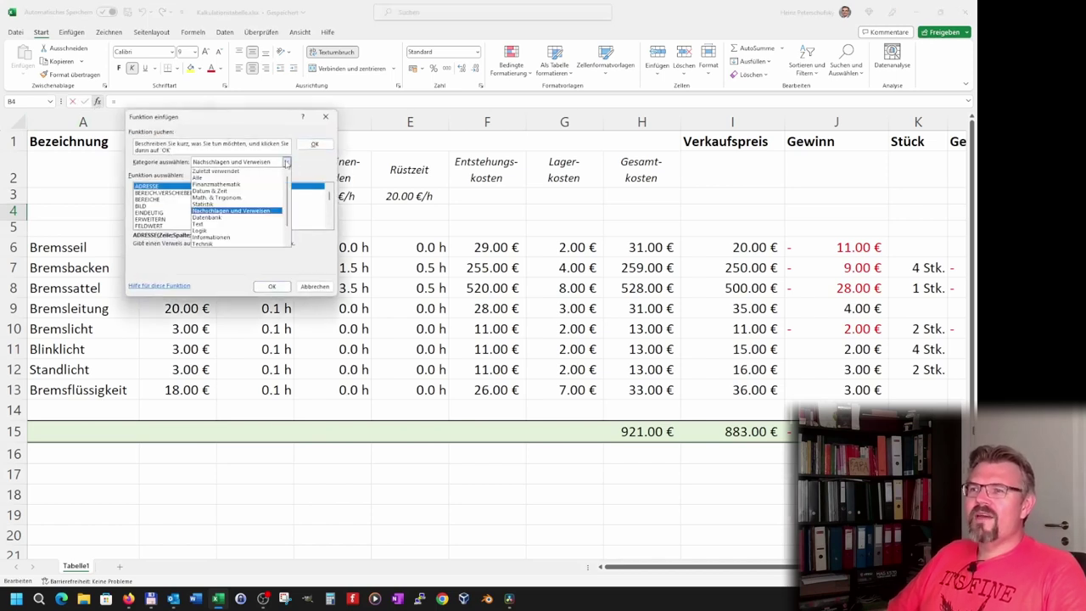
pyautogui.click(241, 210)
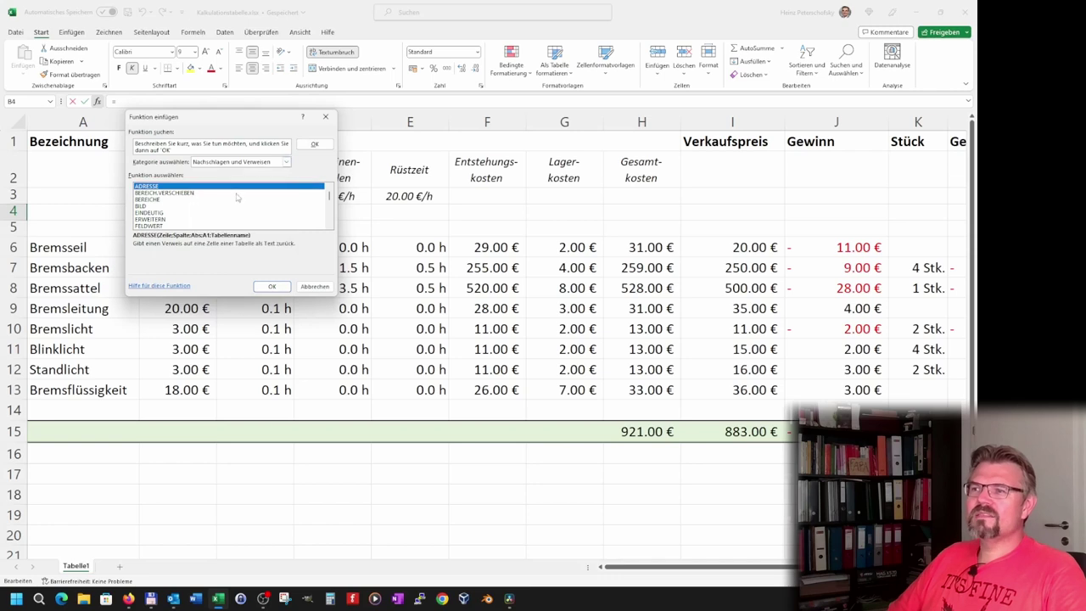
pyautogui.click(286, 162)
pyautogui.click(260, 183)
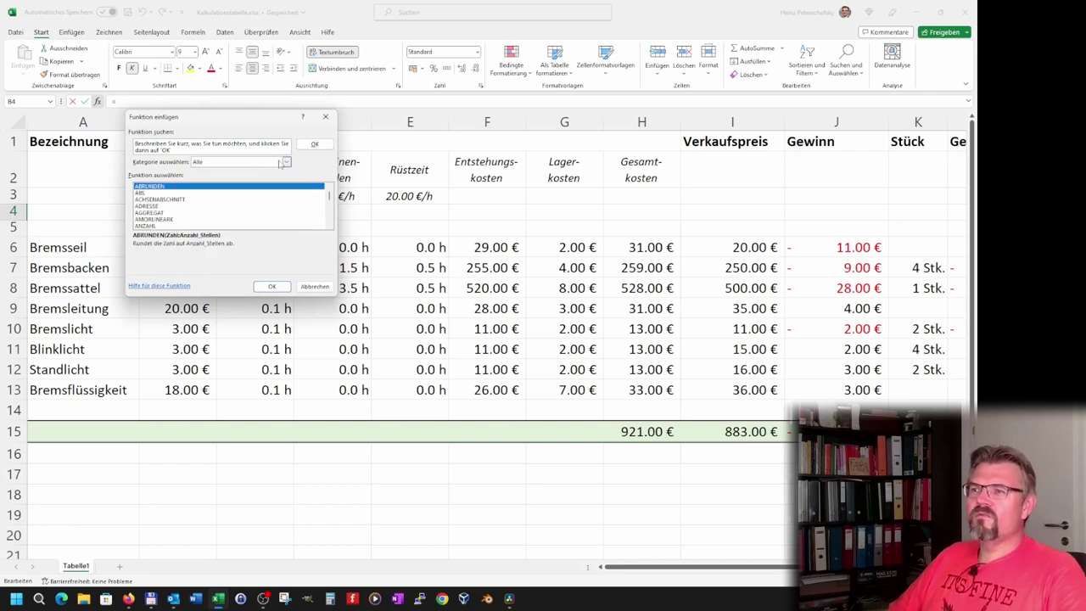
pyautogui.click(287, 162)
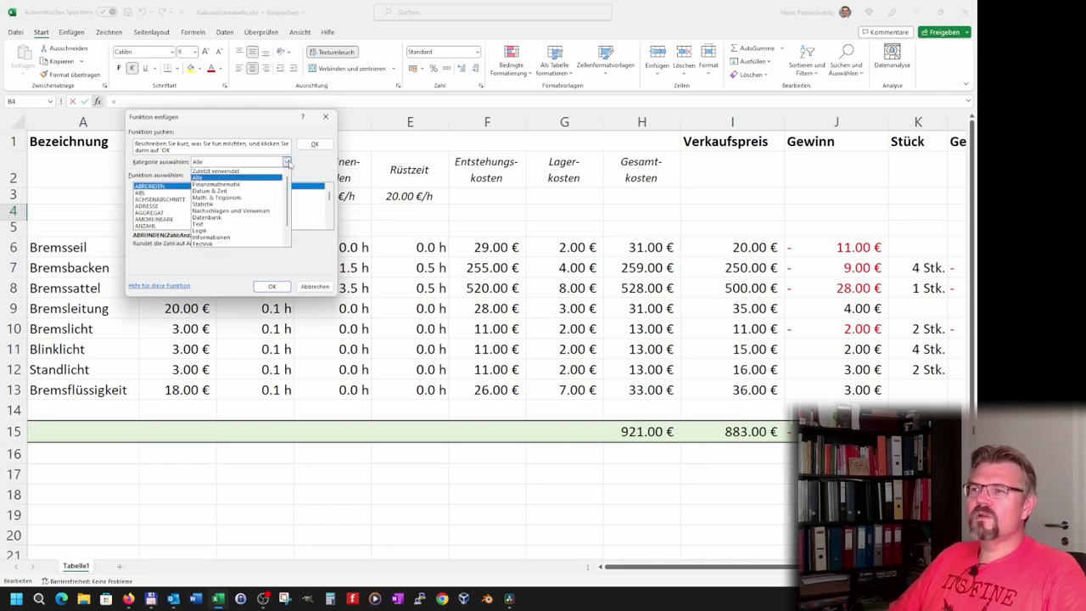
pyautogui.click(233, 211)
pyautogui.scroll(-5, 167, 212)
pyautogui.scroll(-3, 168, 225)
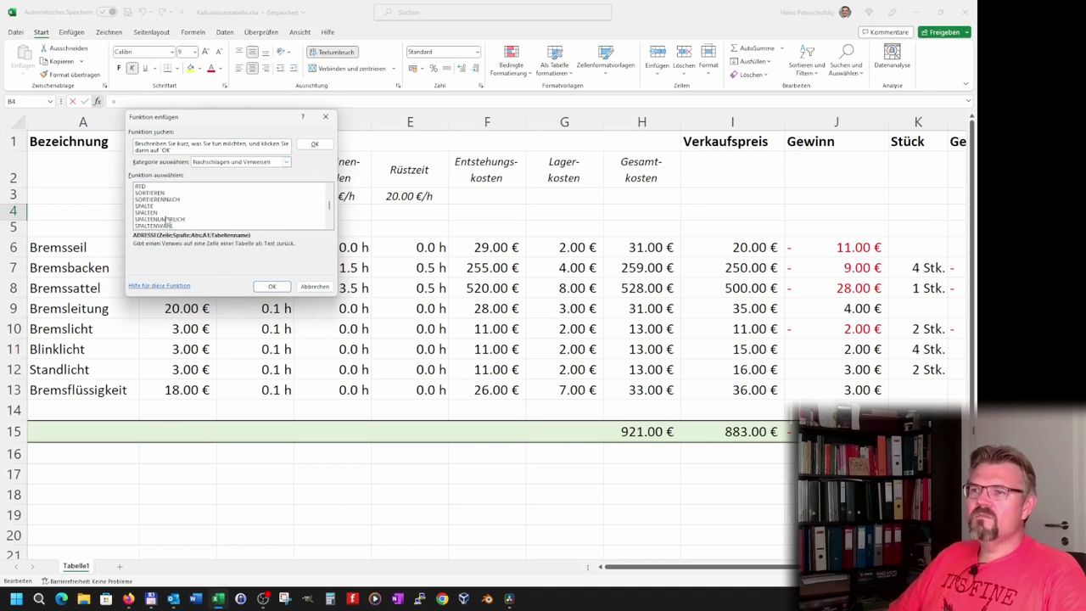
pyautogui.scroll(-1, 167, 225)
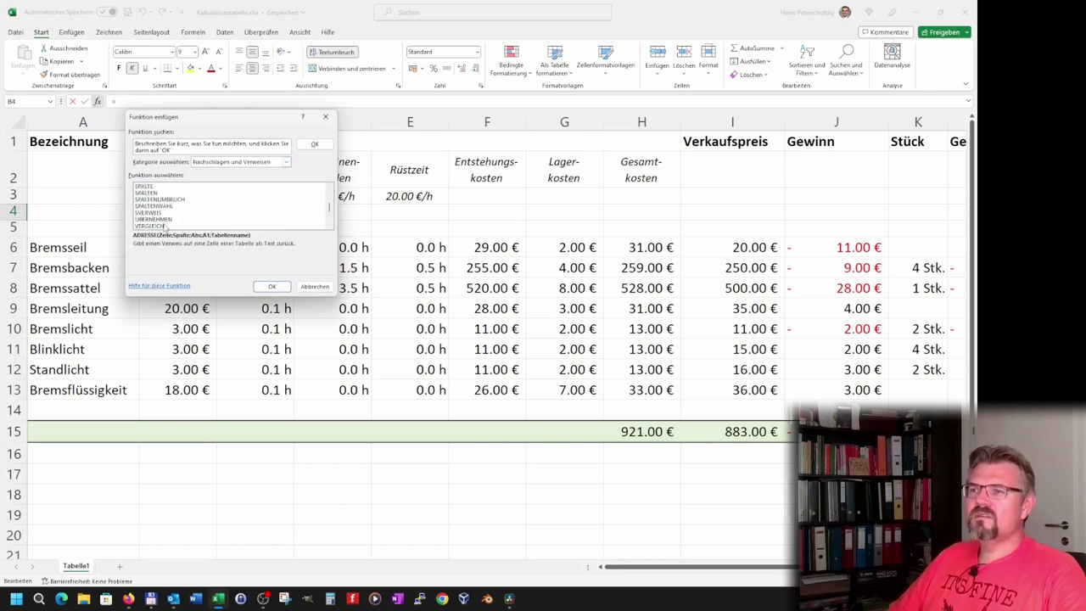
pyautogui.click(161, 213)
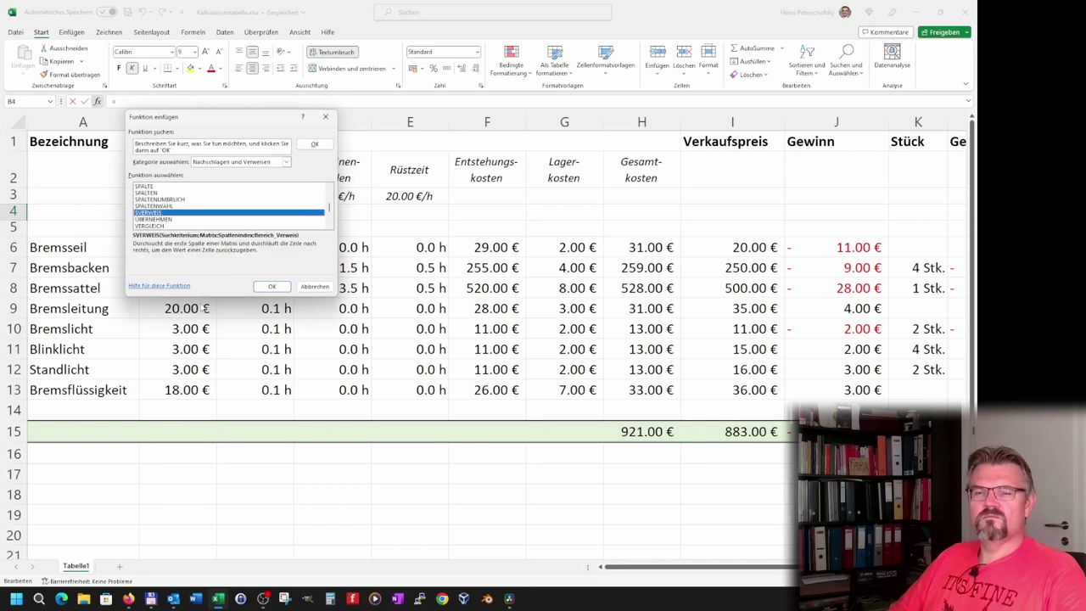
pyautogui.click(273, 288)
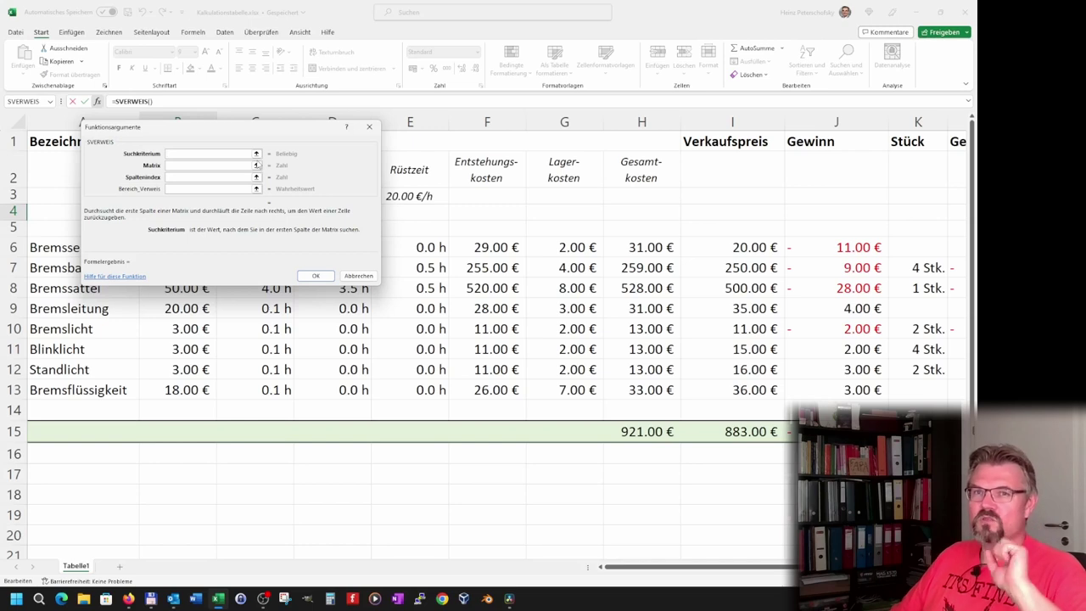
# Set SVERWEIS's Suchkriterium to A4 and its Matrix to A6:J13
pyautogui.click(256, 153)
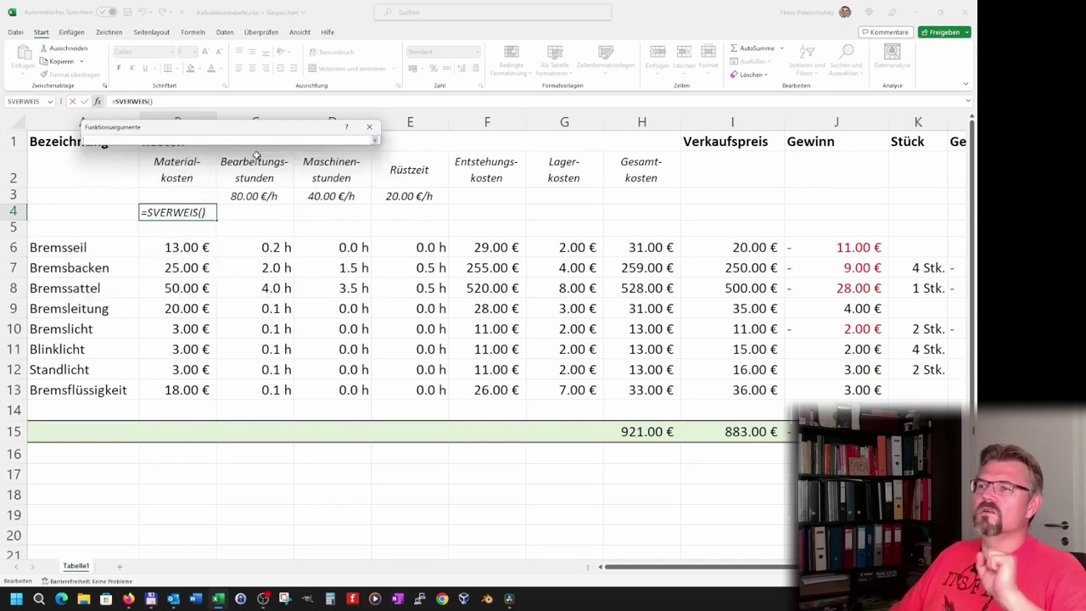
pyautogui.click(72, 211)
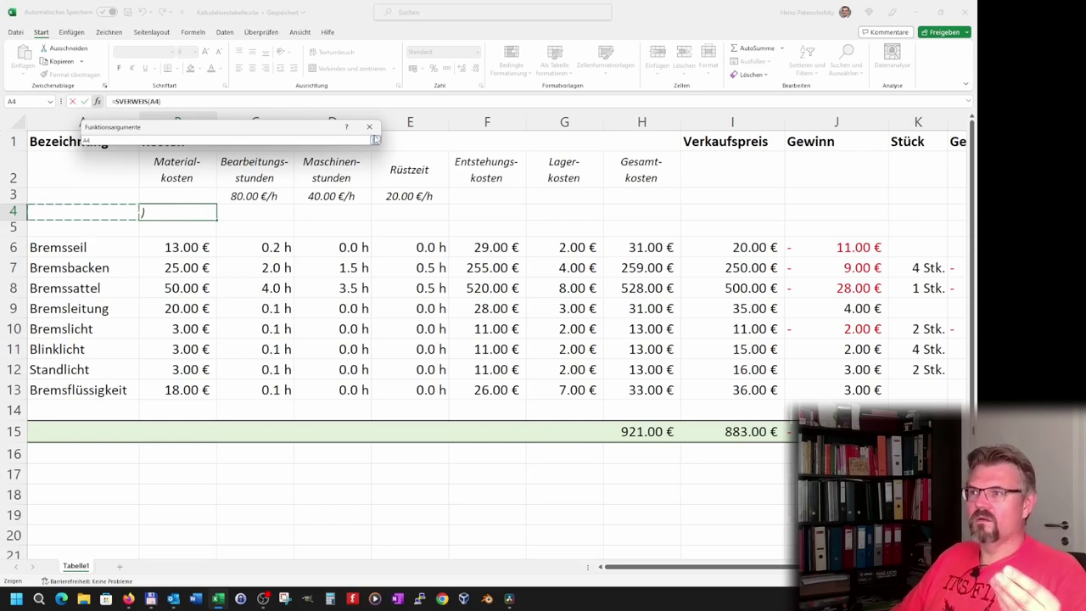
pyautogui.click(375, 142)
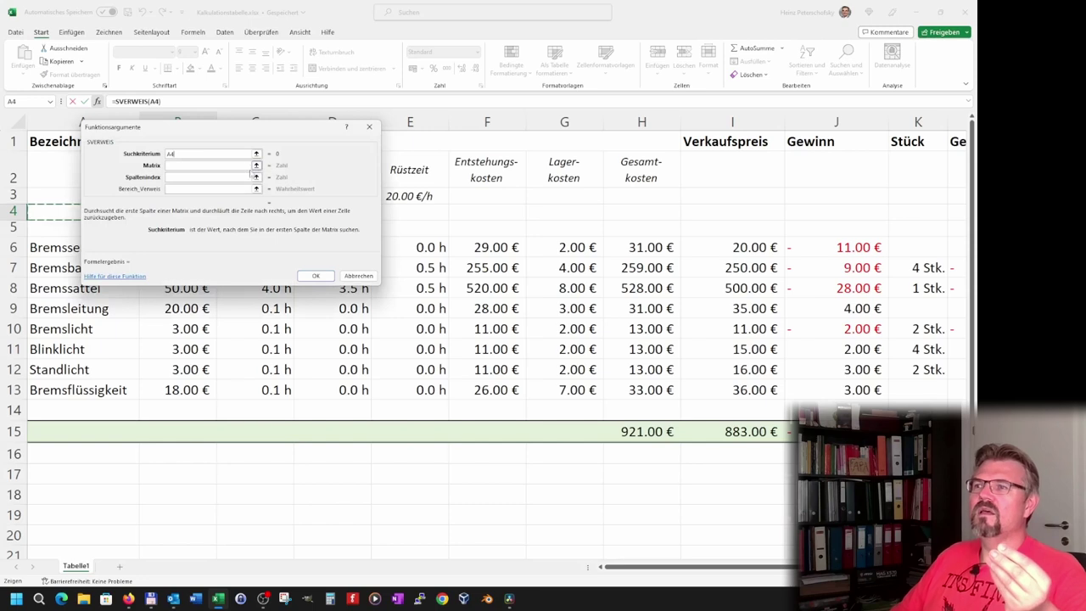
pyautogui.click(256, 166)
pyautogui.moveTo(72, 247)
pyautogui.mouseDown()
pyautogui.moveTo(225, 355)
pyautogui.moveTo(820, 405)
pyautogui.mouseUp()
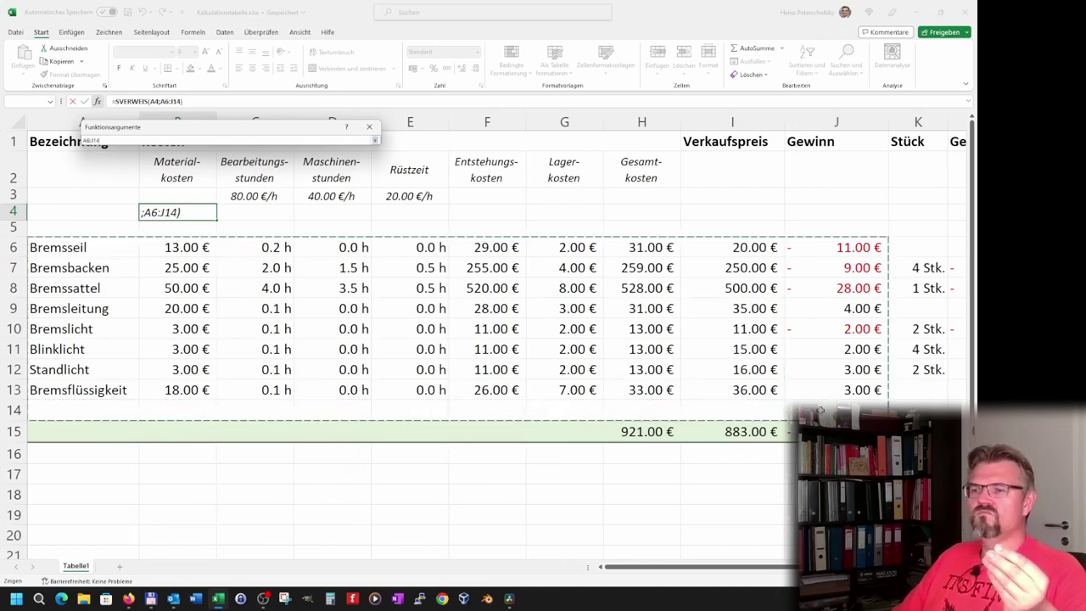
pyautogui.moveTo(821, 404); pyautogui.dragTo(825, 389)
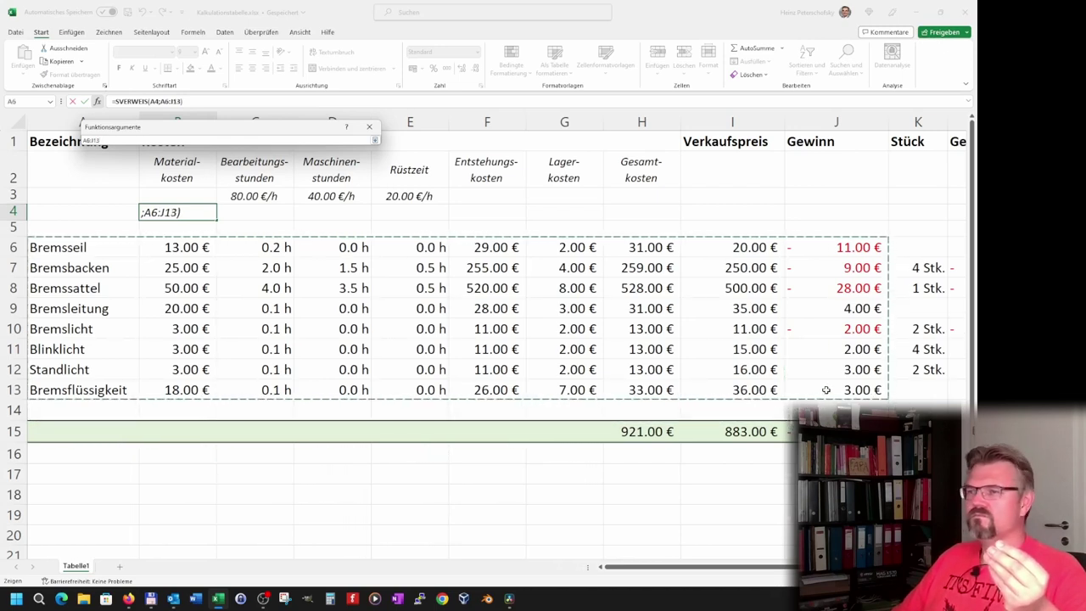
pyautogui.click(375, 141)
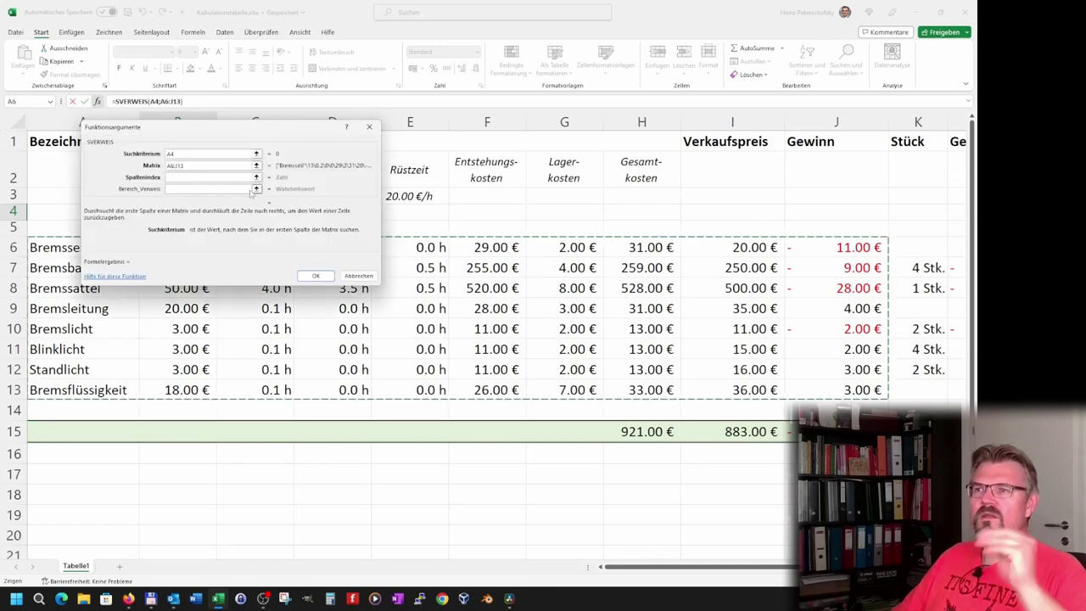
# Enter column index 2 to finish =SVERWEIS(A4;A6:J13;2) in B4
pyautogui.moveTo(206, 145); pyautogui.dragTo(378, 167)
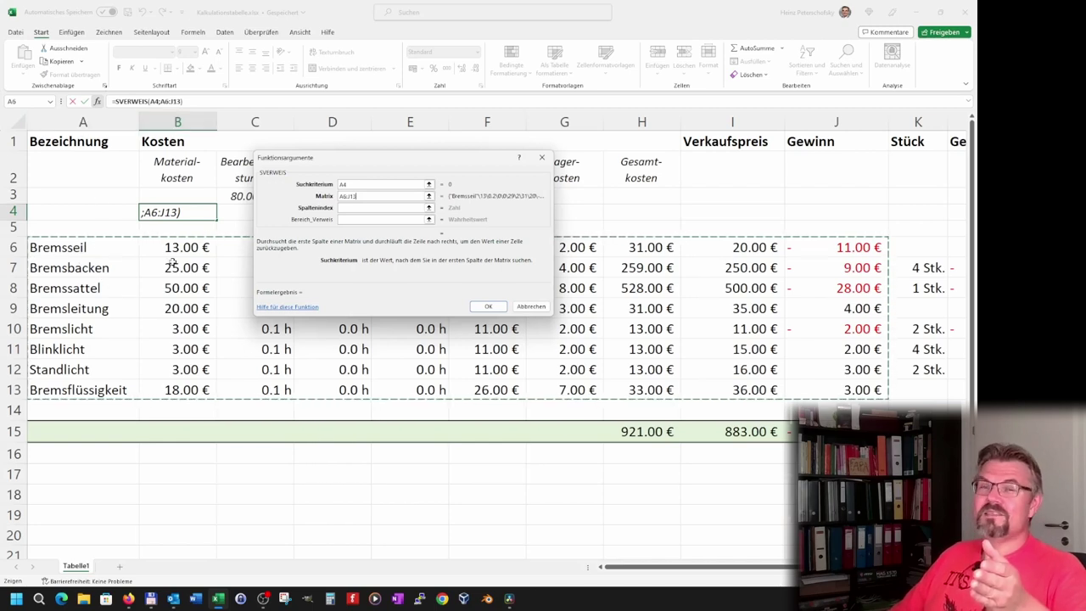
pyautogui.press('Tab')
pyautogui.write('2')
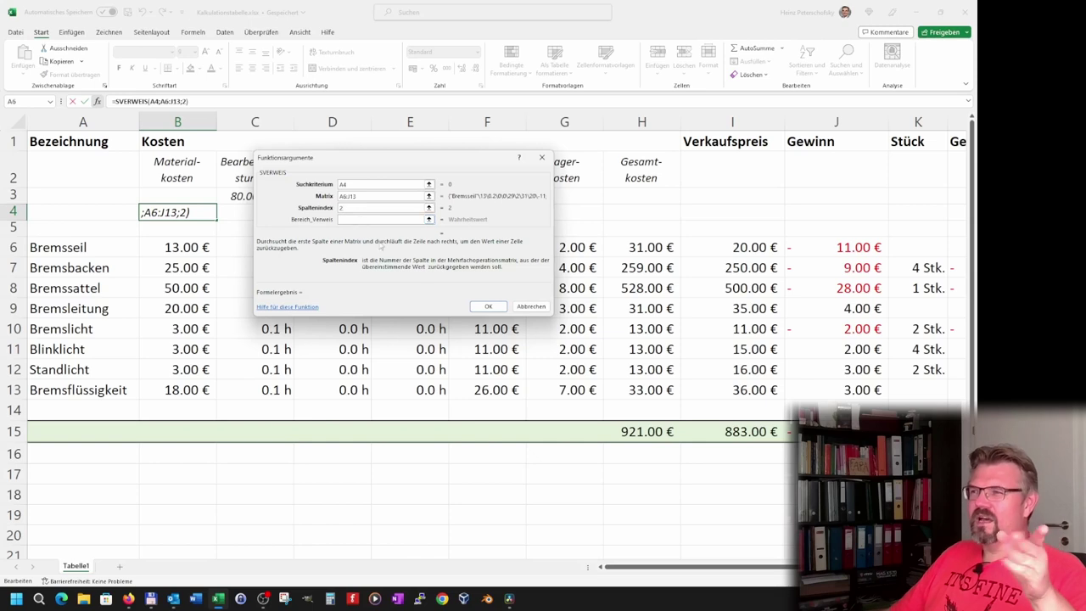
pyautogui.click(488, 306)
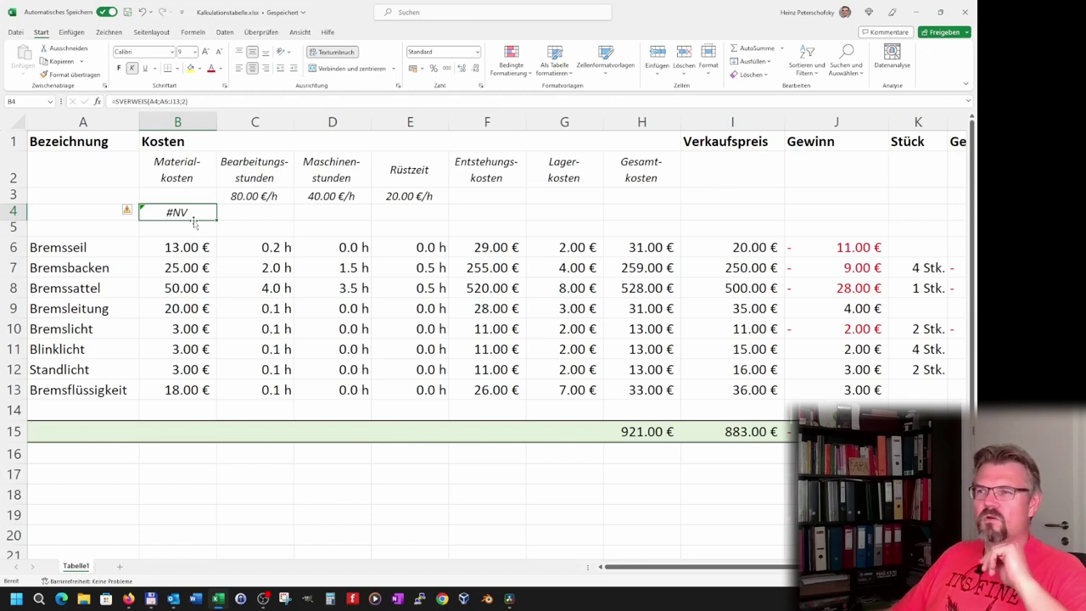
# Enter Bremsseil in A4 and check the lookup formula in B4
pyautogui.click(110, 213)
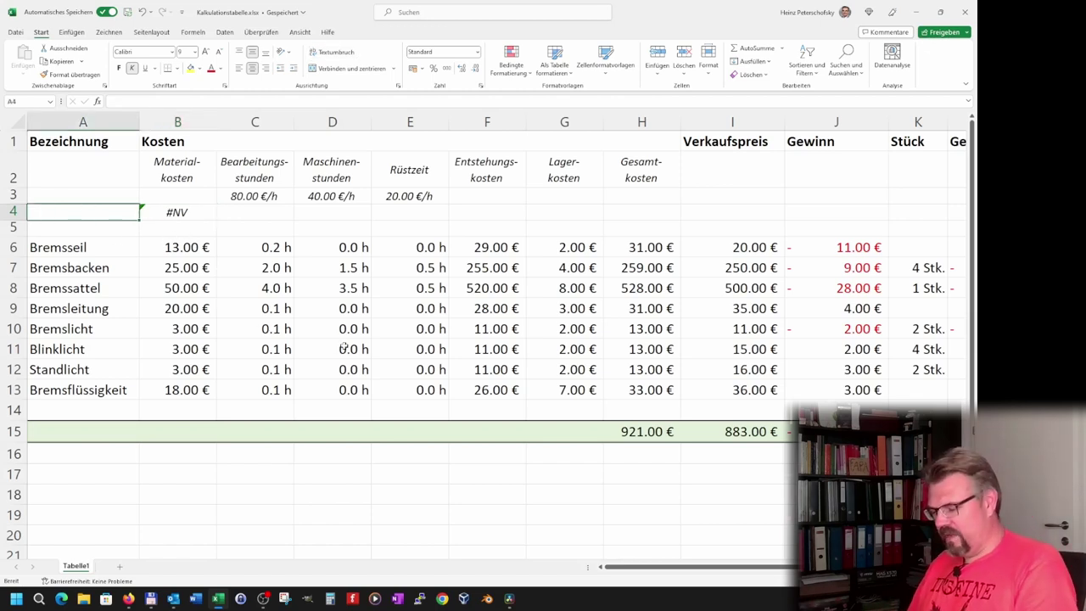
pyautogui.write('Bremsseil')
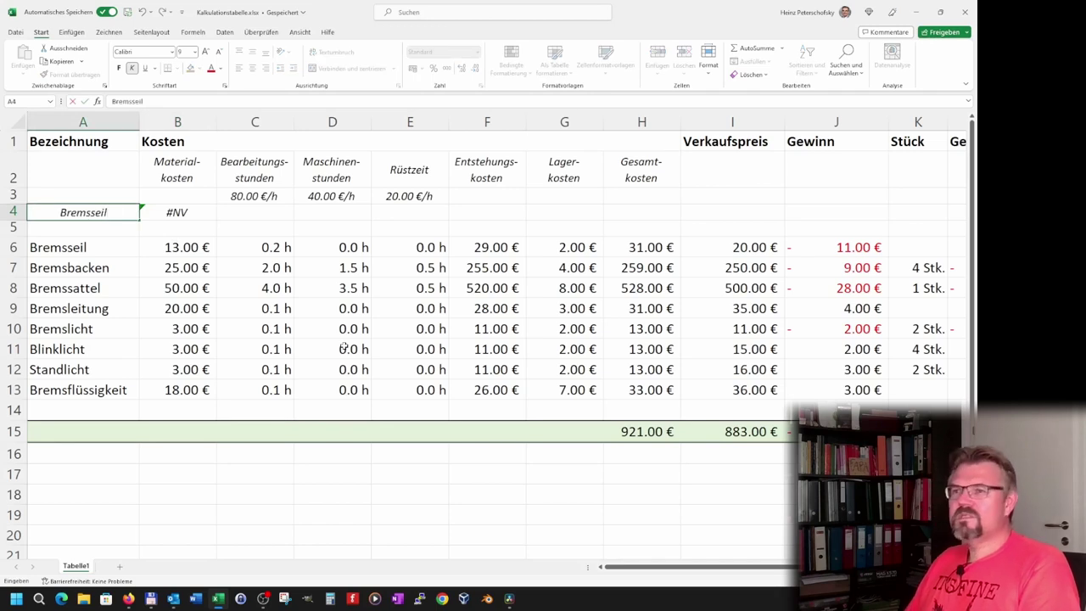
pyautogui.press('Return')
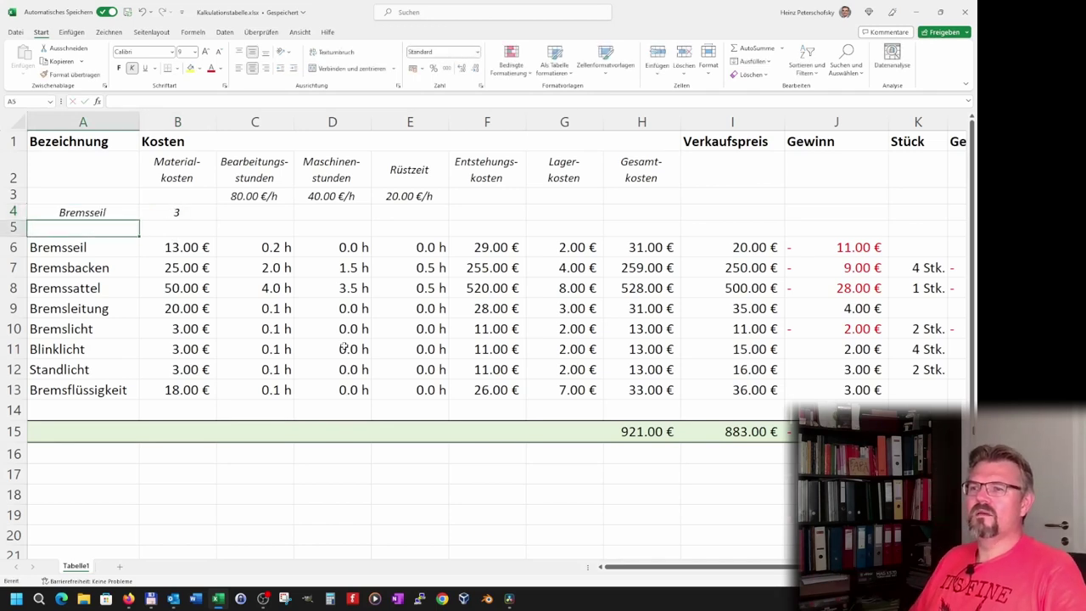
pyautogui.press('Up')
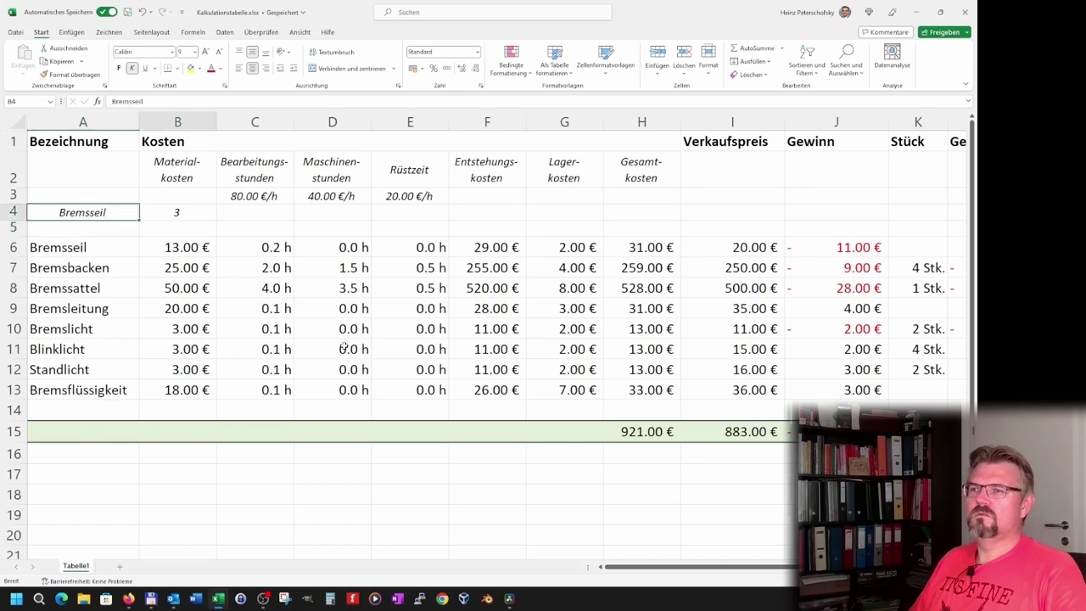
pyautogui.press('Right')
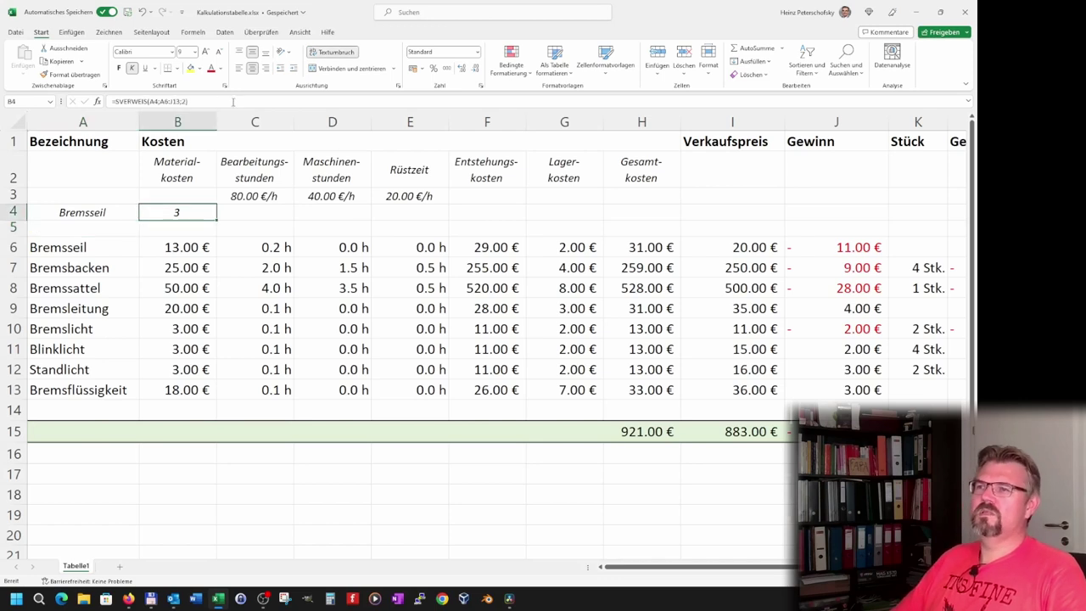
pyautogui.click(217, 101)
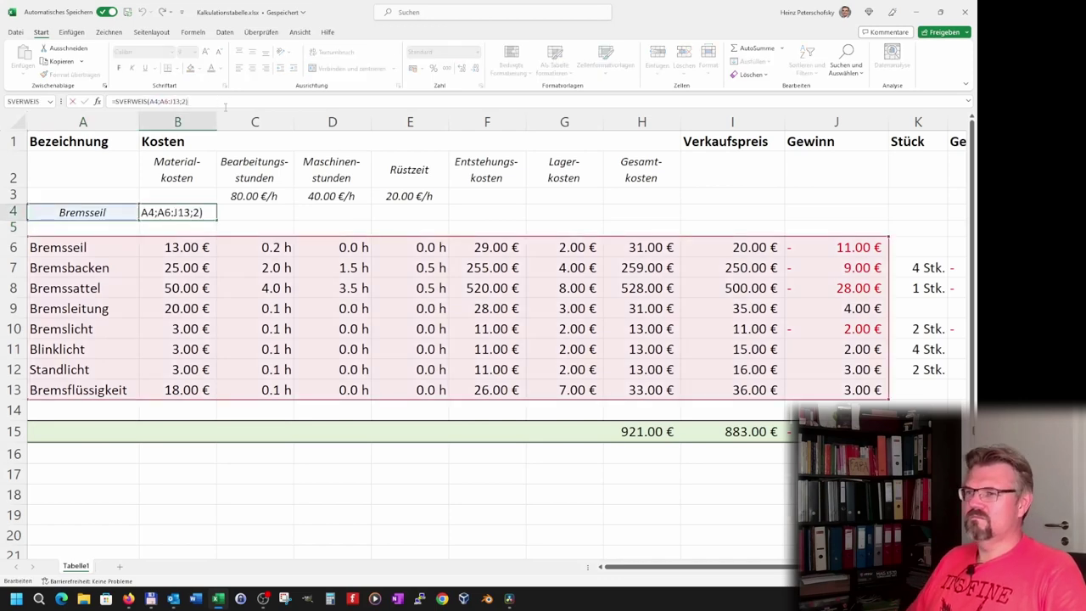
pyautogui.press('Return')
# Try Bremsbacken in A4, then edit it back to Bremsseil
pyautogui.click(116, 212)
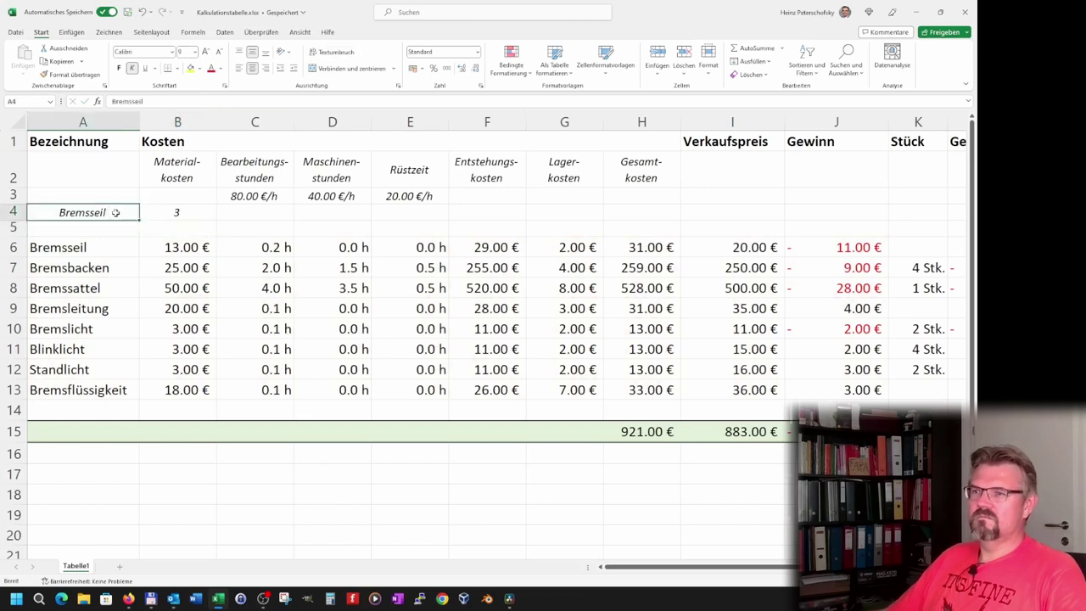
pyautogui.write('Bremss')
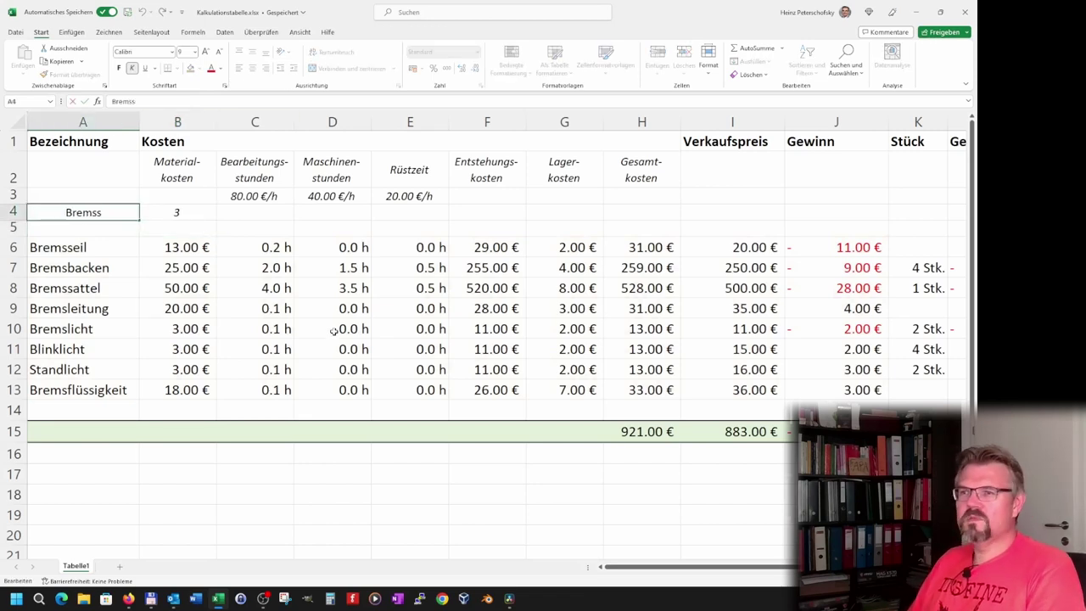
pyautogui.write('s')
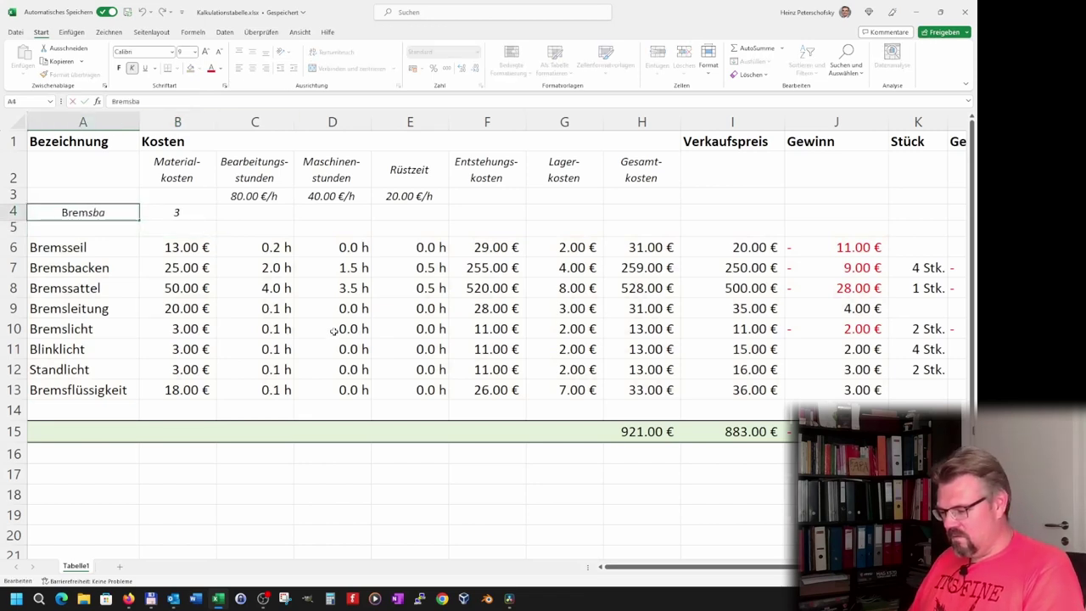
pyautogui.write('cken')
pyautogui.press('Return')
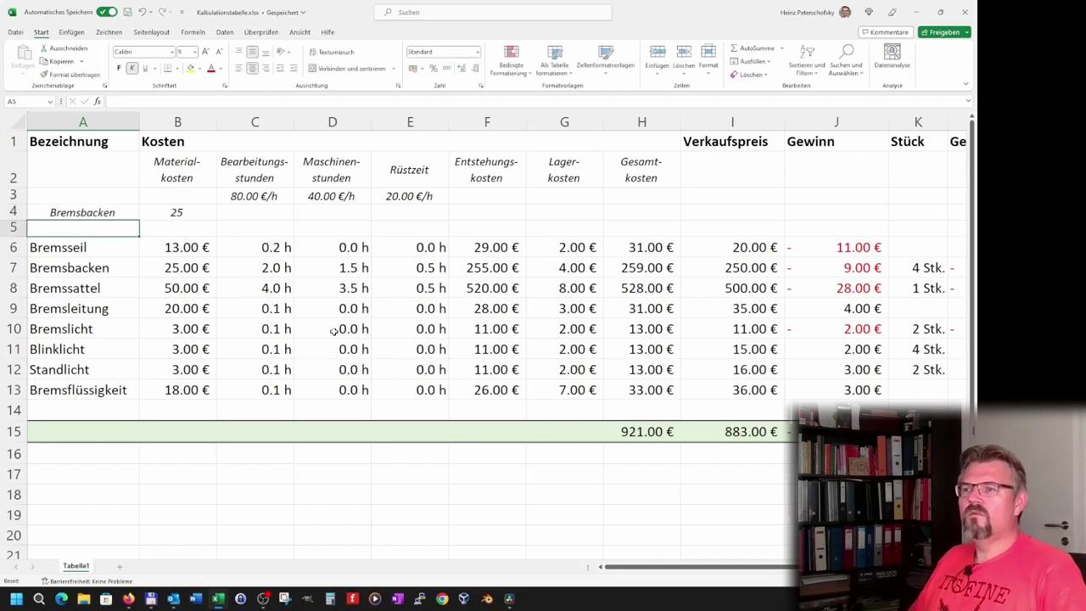
pyautogui.press('Down')
pyautogui.press('Down')
pyautogui.press('Down')
pyautogui.press('Right')
pyautogui.press('Up')
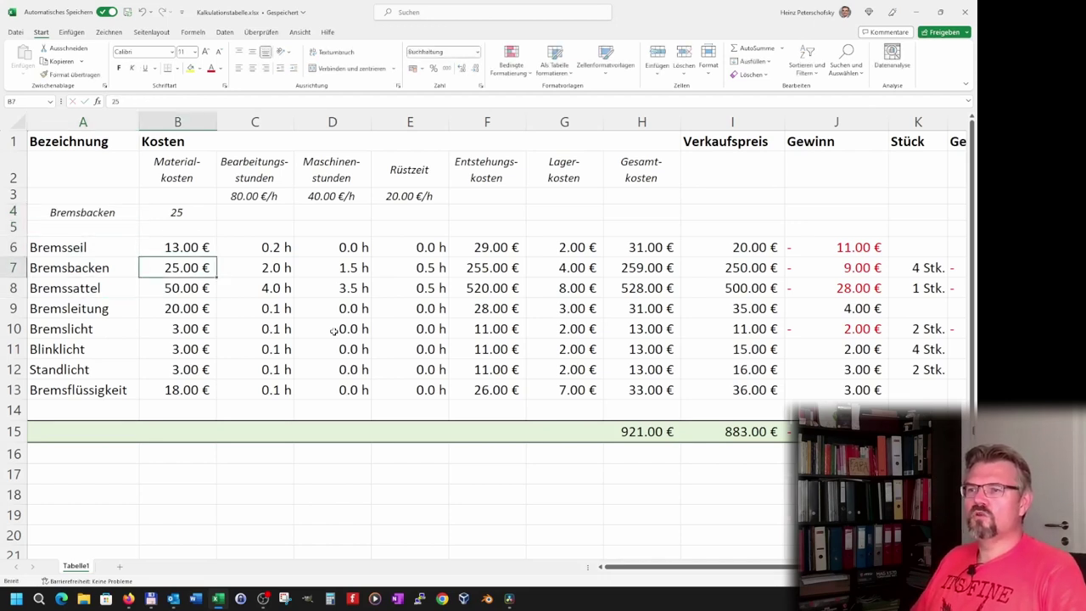
pyautogui.press('Up')
pyautogui.press('Up')
pyautogui.press('Up')
pyautogui.press('Left')
pyautogui.press('F2')
pyautogui.press('BackSpace')
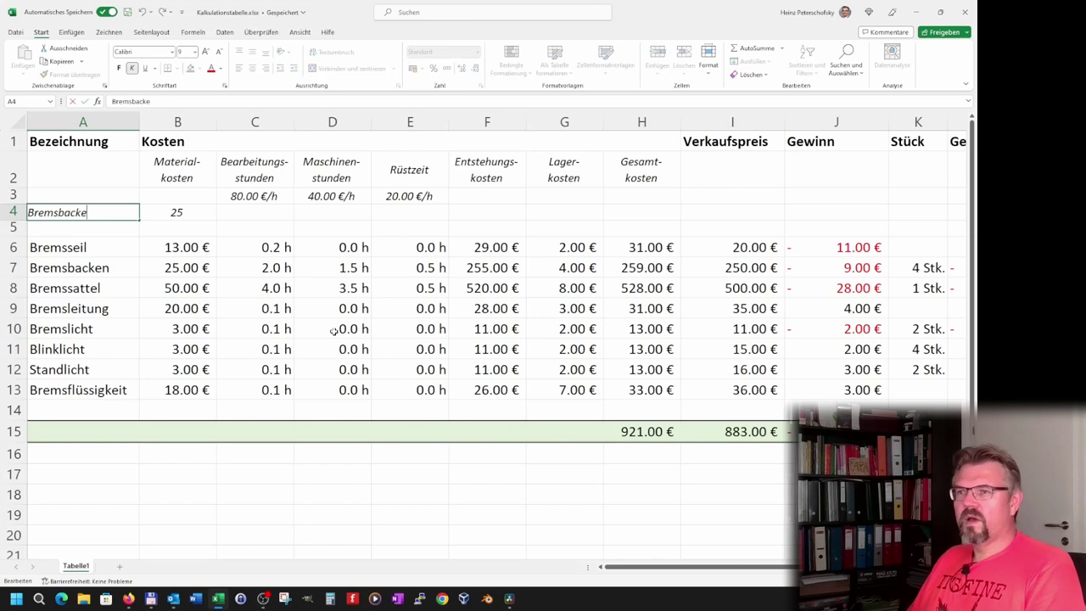
pyautogui.write('sei')
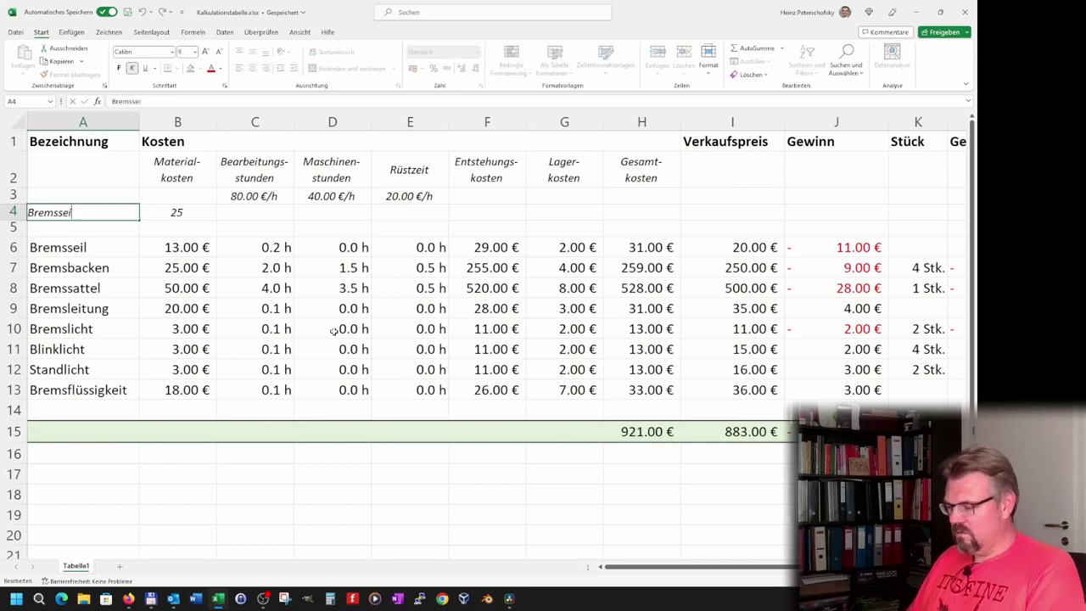
pyautogui.write('lö')
pyautogui.press('Return')
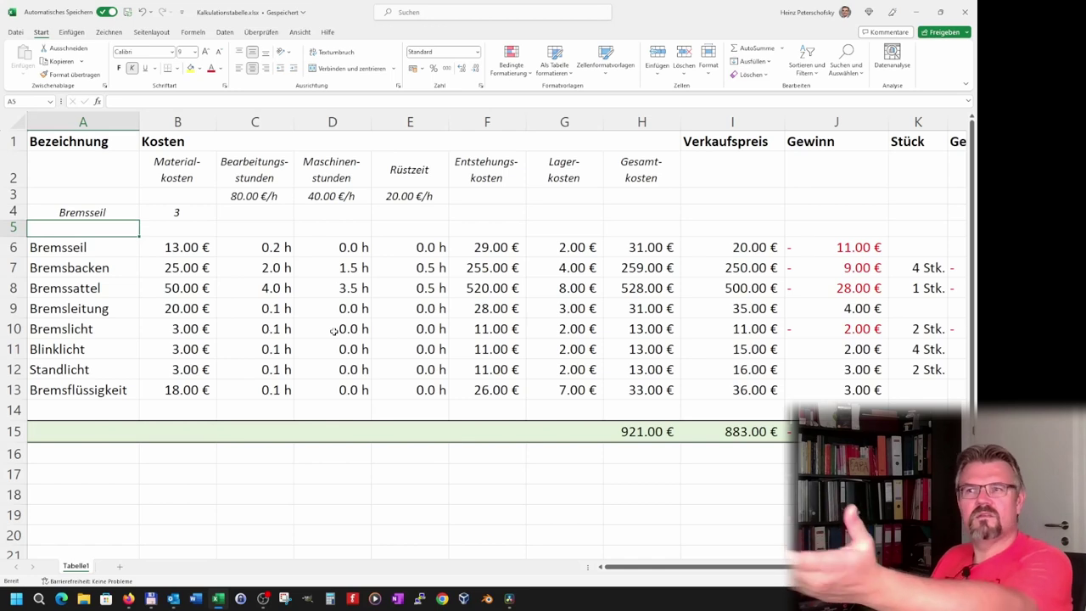
# Change A4 to Bremssattel and check the lookup result in B4
pyautogui.press('Up')
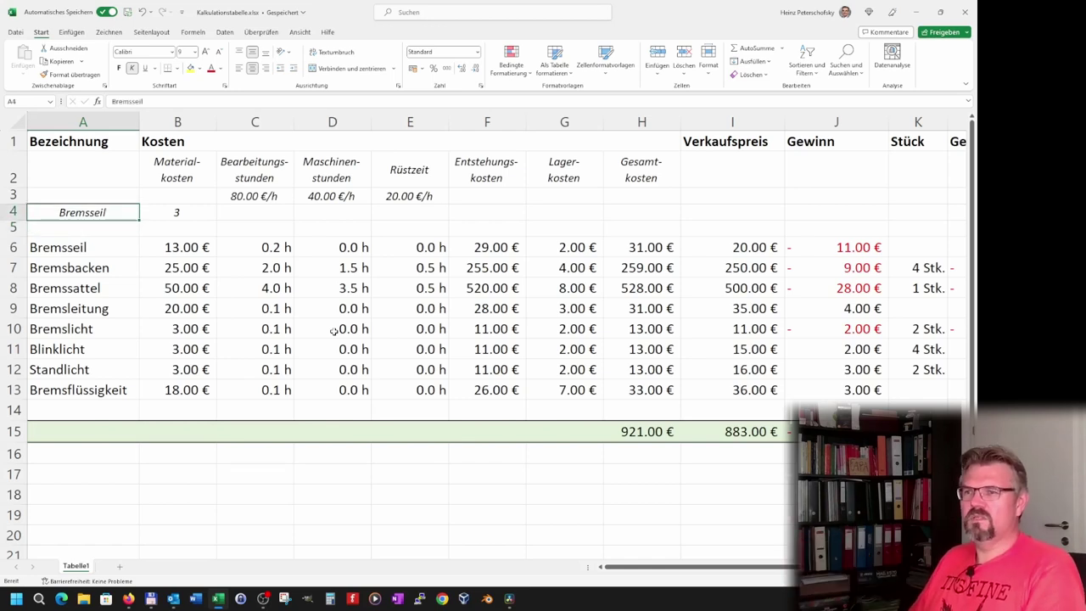
pyautogui.press('F2')
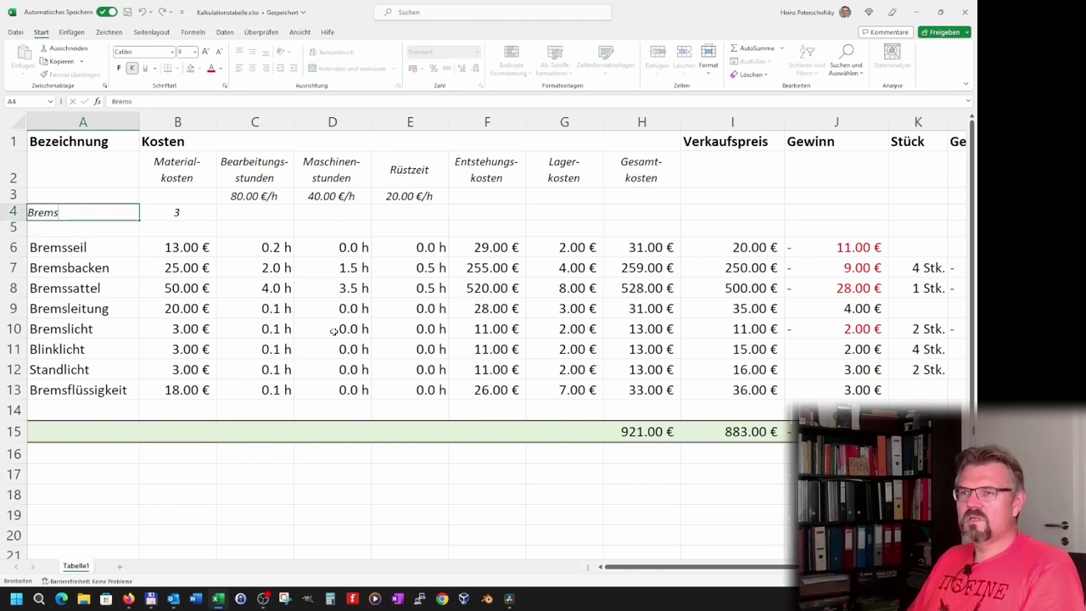
pyautogui.write('sattel')
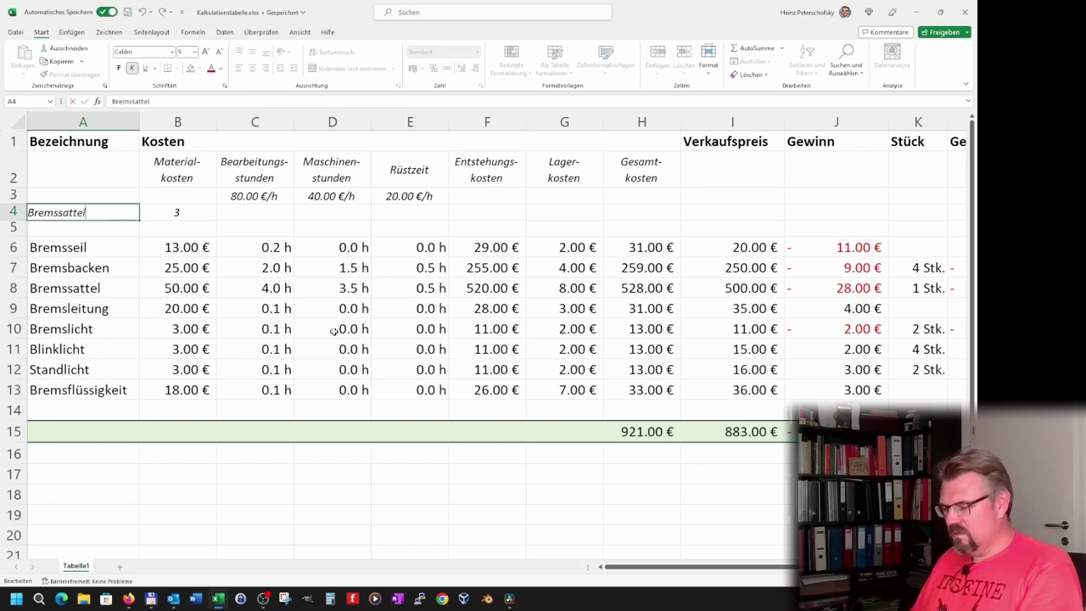
pyautogui.press('Return')
pyautogui.press('Up')
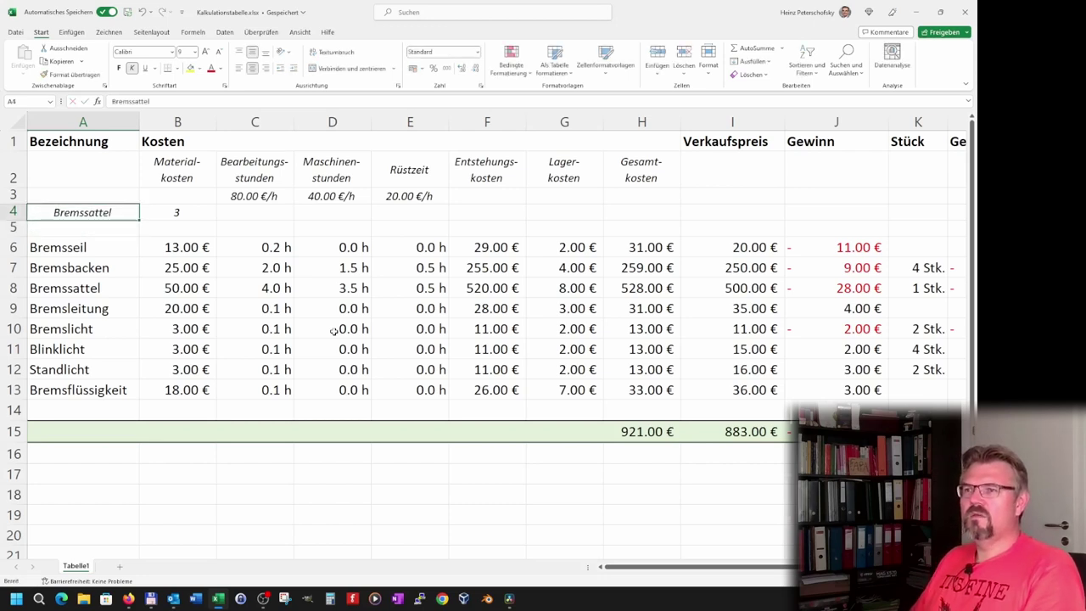
pyautogui.press('Right')
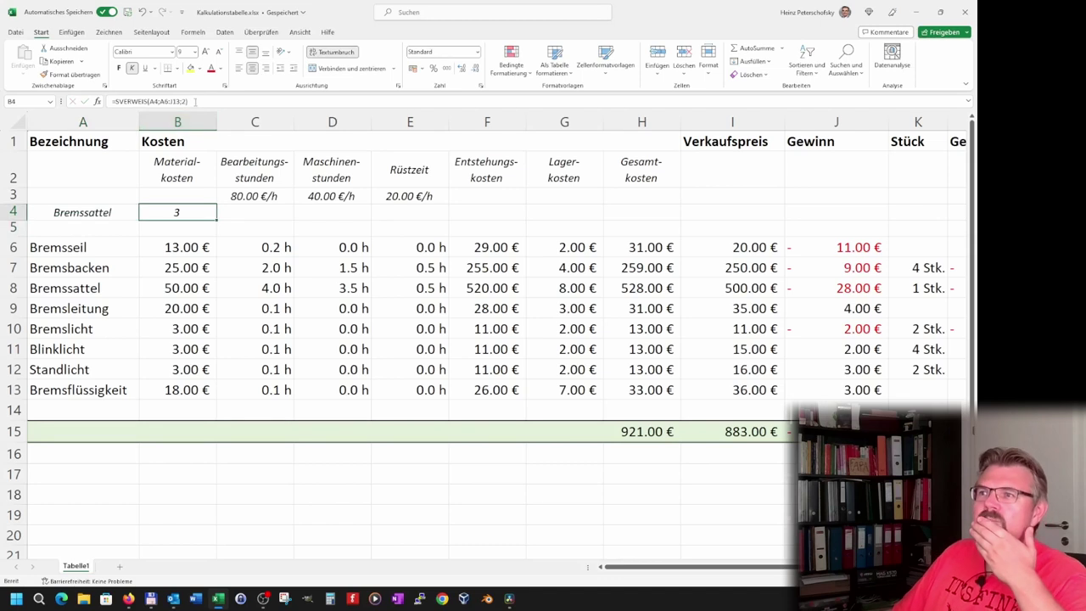
# Add an exact-match argument to B4's lookup, correcting FALSE's #NAME? error to FALSCH
pyautogui.press('F2')
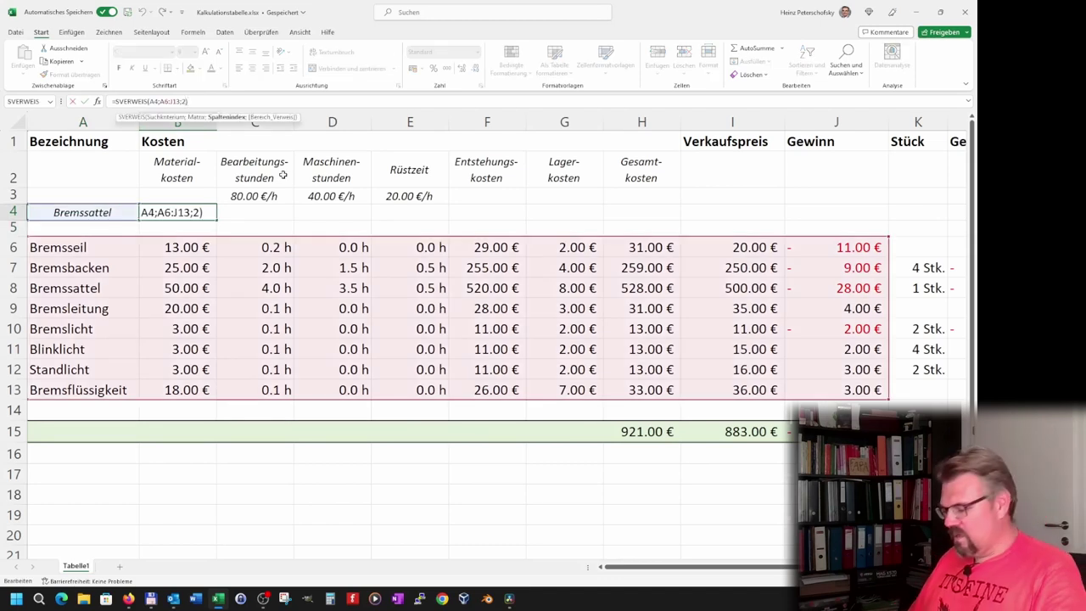
pyautogui.write(';FALSE')
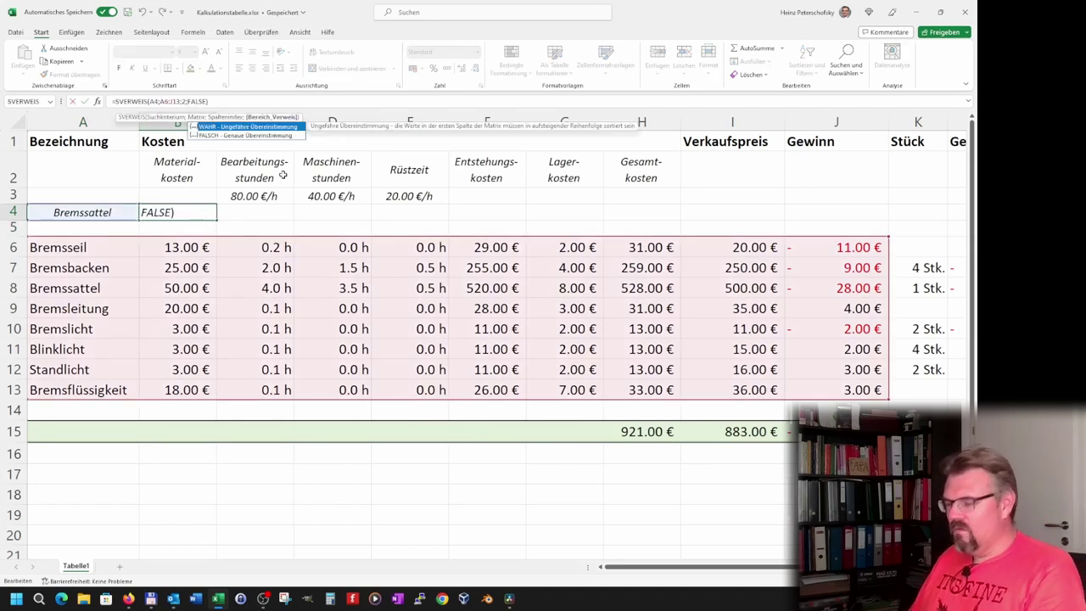
pyautogui.press('Return')
pyautogui.press('Up')
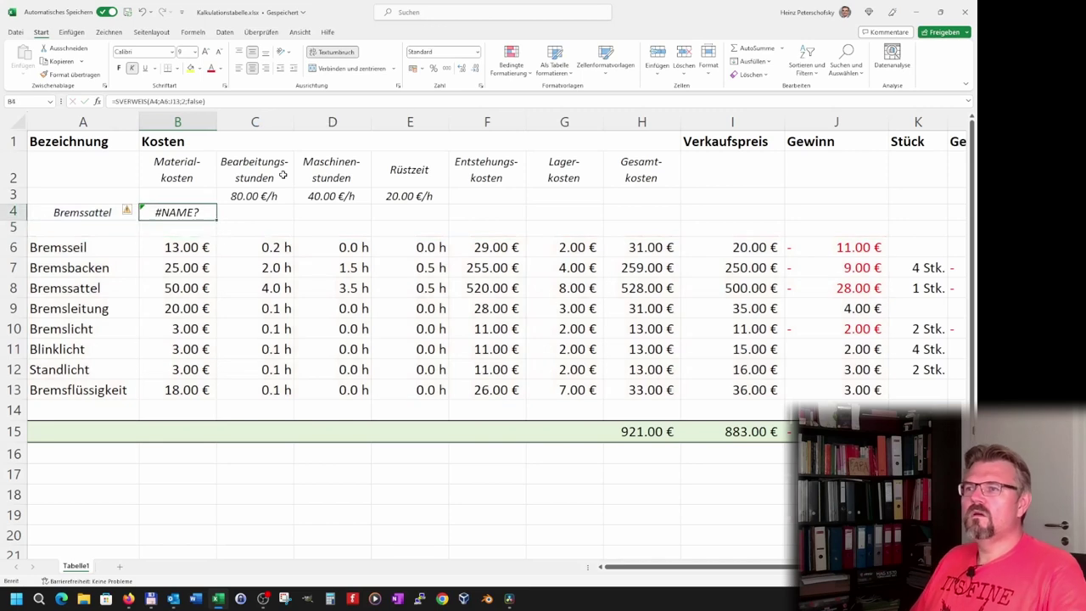
pyautogui.click(202, 103)
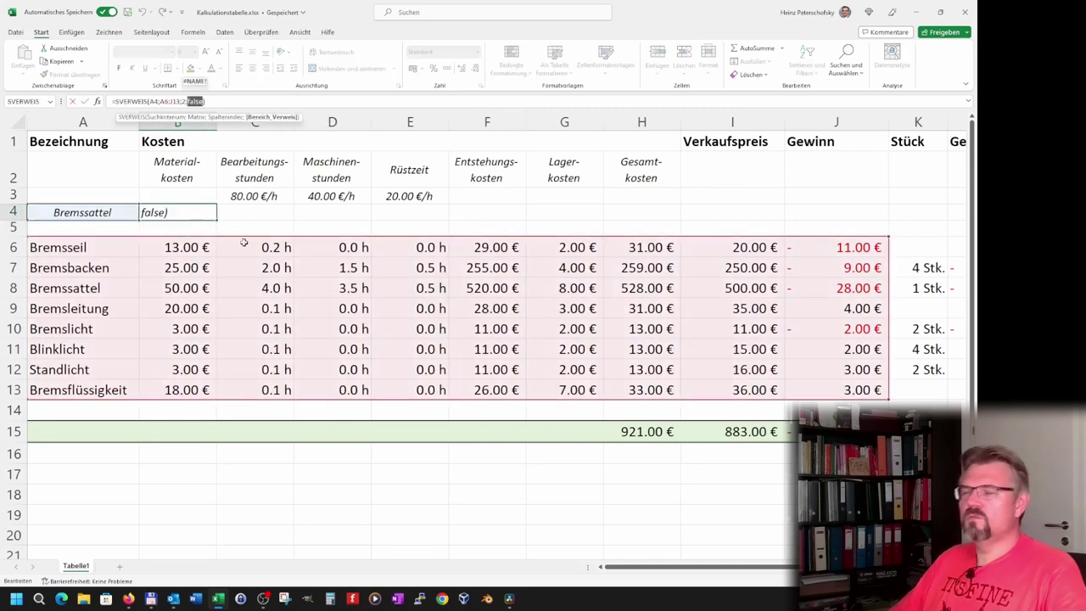
pyautogui.press('BackSpace')
pyautogui.press('BackSpace')
pyautogui.press('BackSpace')
pyautogui.write('LSCH')
pyautogui.press('Return')
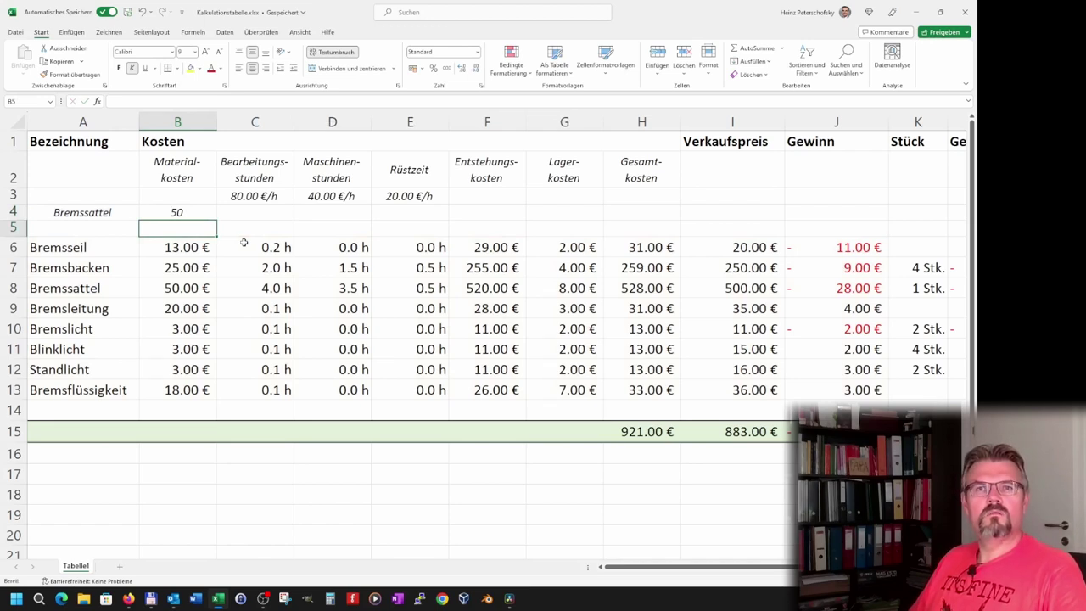
# Remove the match argument, then re-add ;FALSCH so B4 returns 50
pyautogui.press('Up')
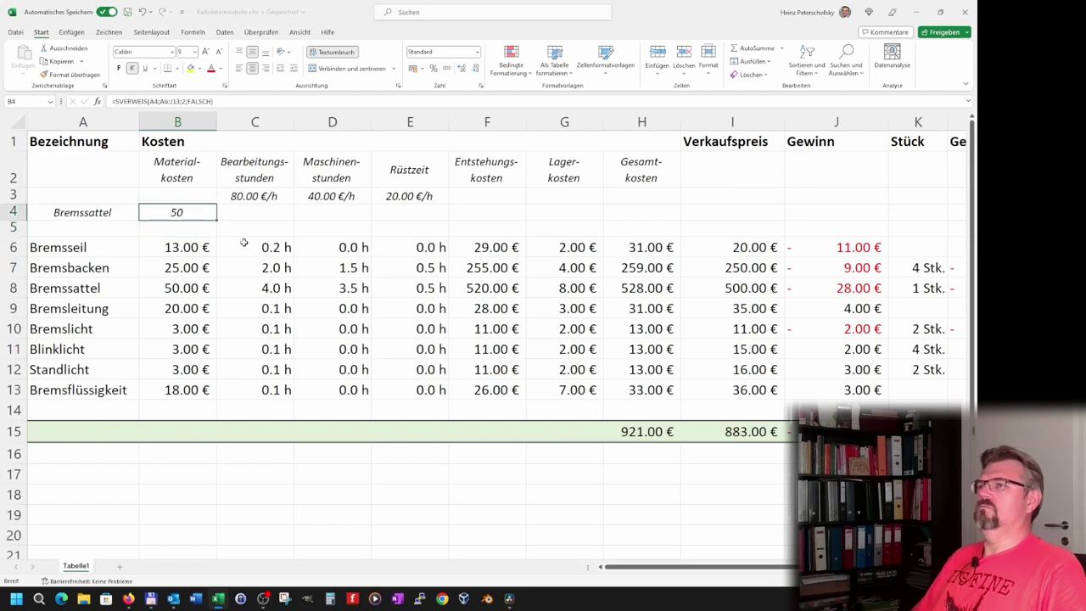
pyautogui.press('F2')
pyautogui.press('Left')
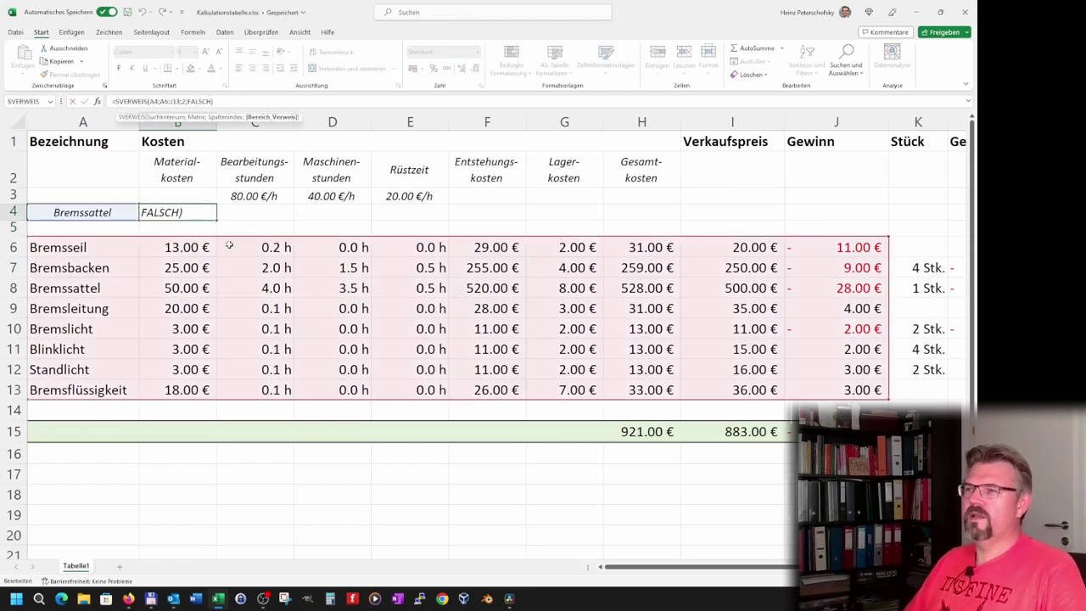
pyautogui.press('BackSpace')
pyautogui.press('BackSpace')
pyautogui.press('BackSpace')
pyautogui.press('BackSpace')
pyautogui.press('BackSpace')
pyautogui.press('BackSpace')
pyautogui.press('BackSpace')
pyautogui.press('Return')
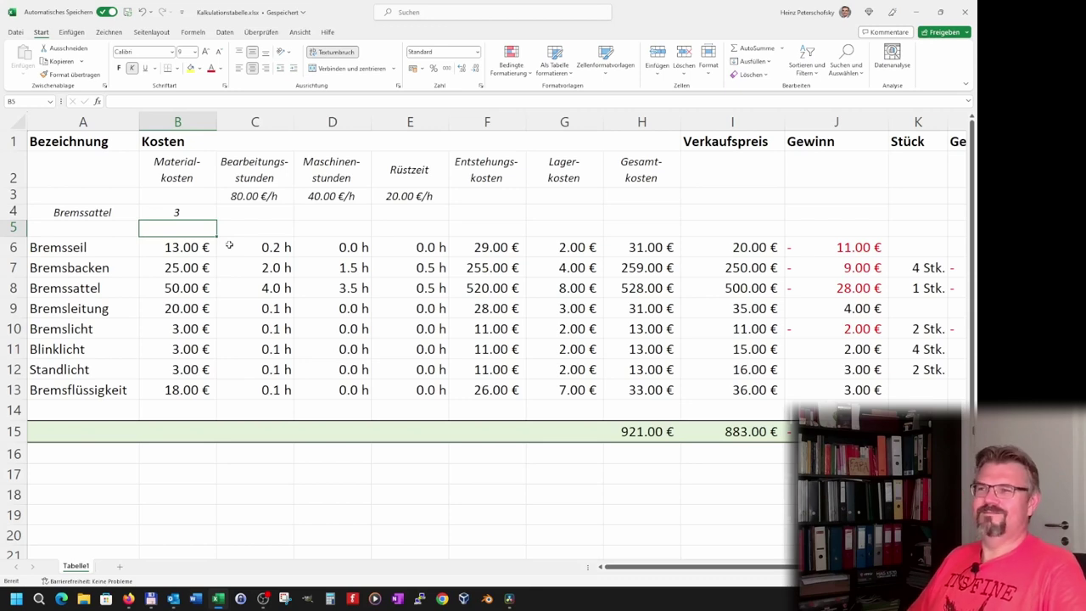
pyautogui.press('Up')
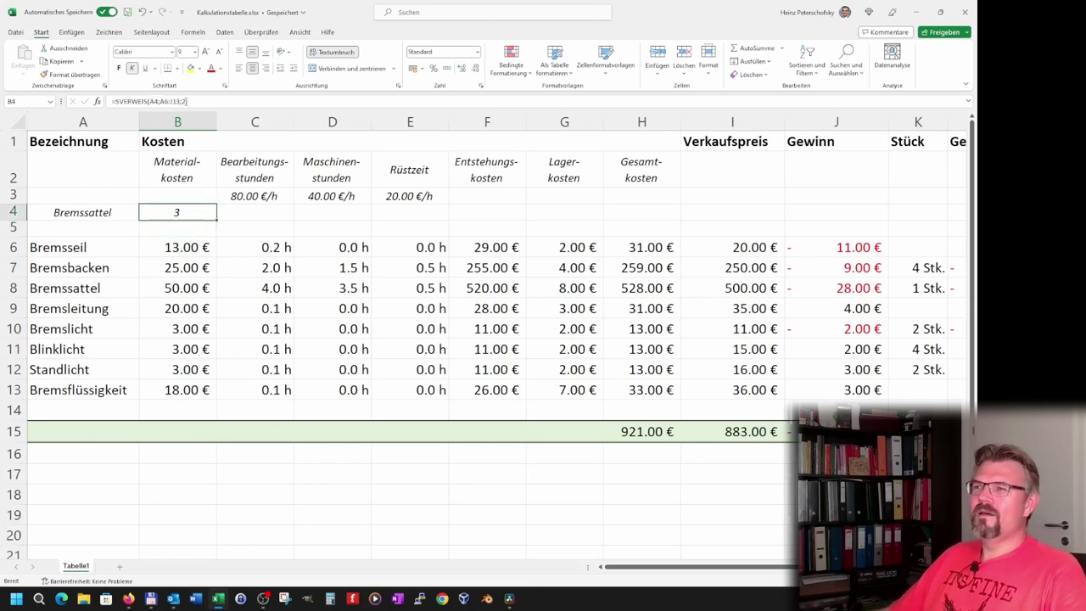
pyautogui.press('F2')
pyautogui.press('Left')
pyautogui.write(';')
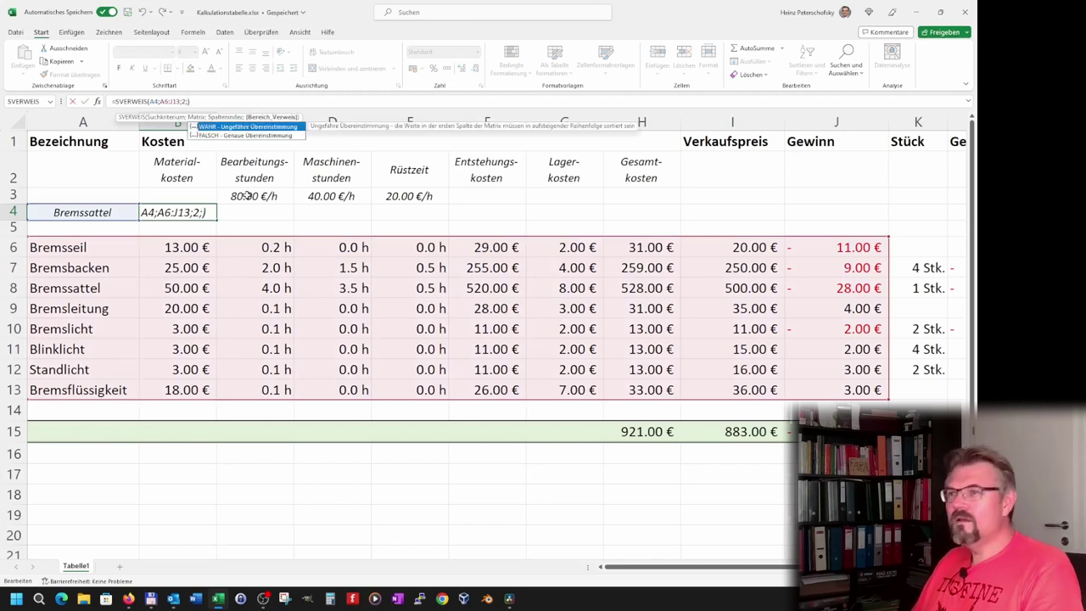
pyautogui.write('FA')
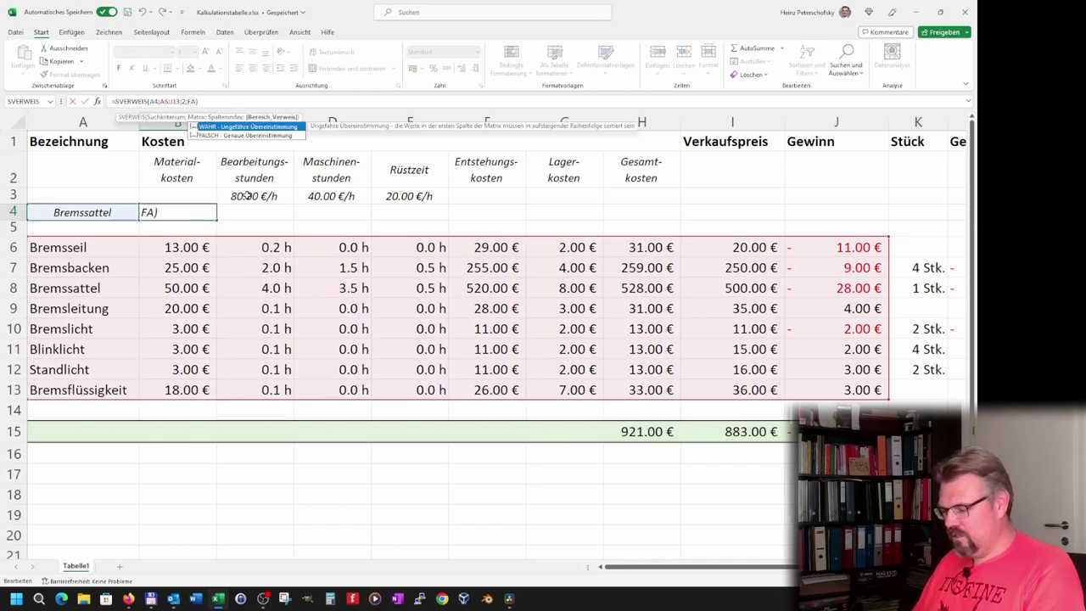
pyautogui.write('LSCH')
pyautogui.press('Return')
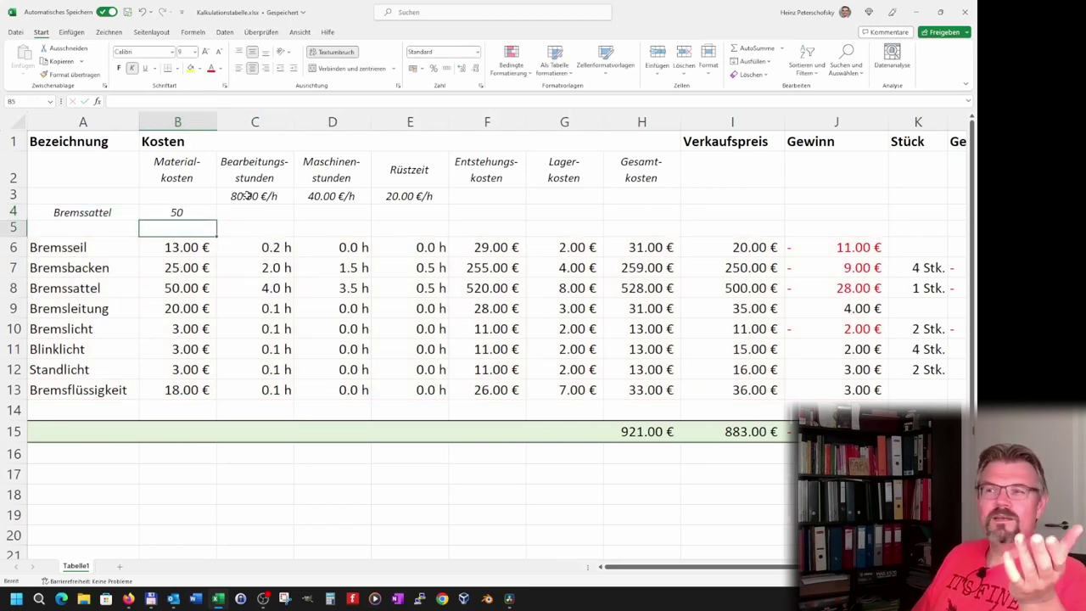
pyautogui.press('Up')
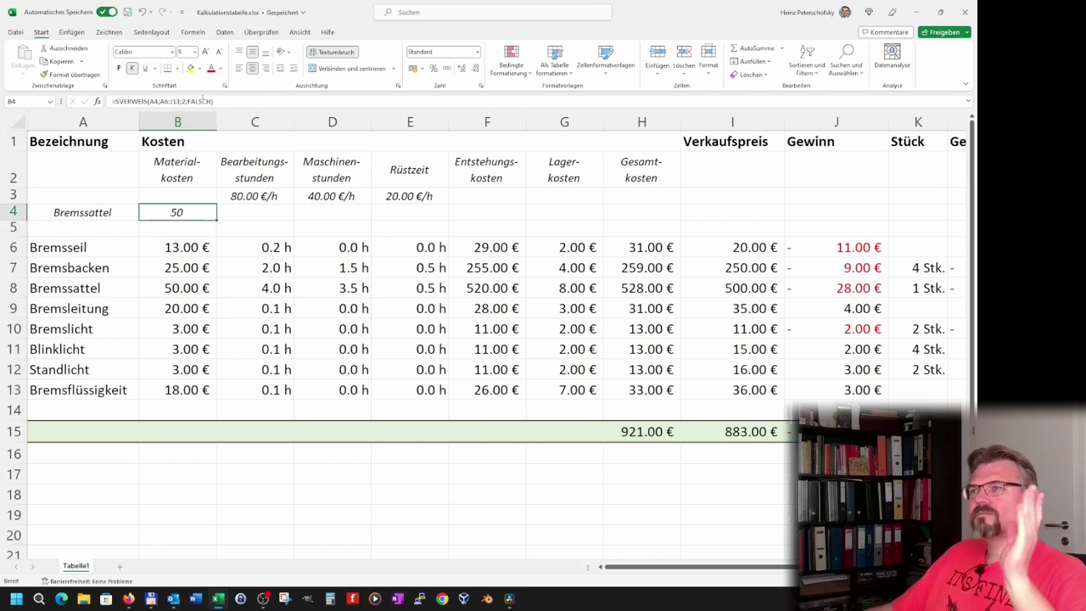
# Replace FALSCH with WAHR in B4's formula, so Bremssattel returns 3
pyautogui.doubleClick(204, 101)
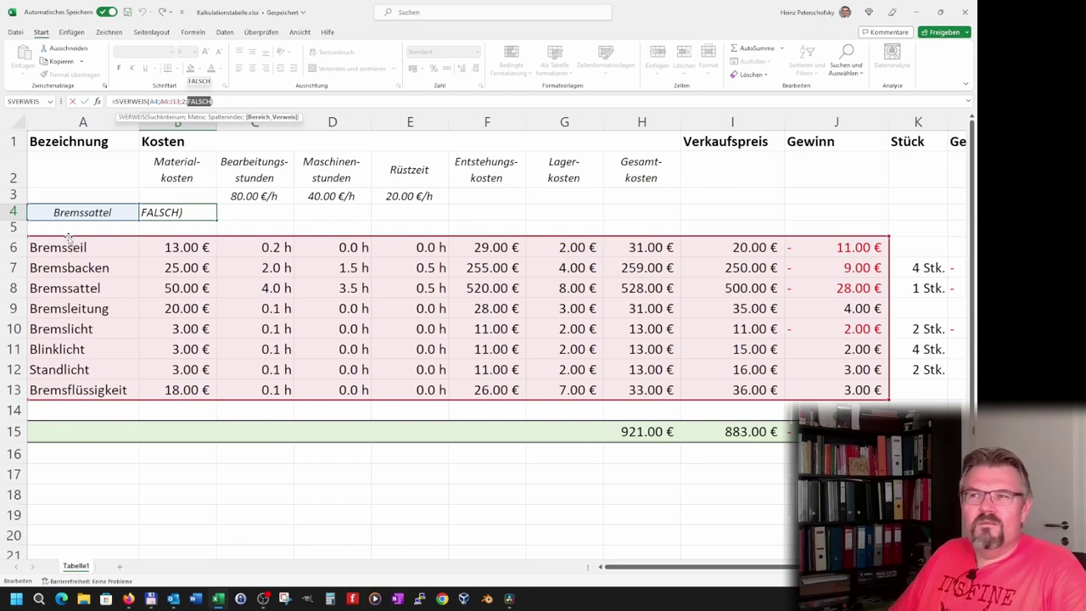
pyautogui.click(162, 213)
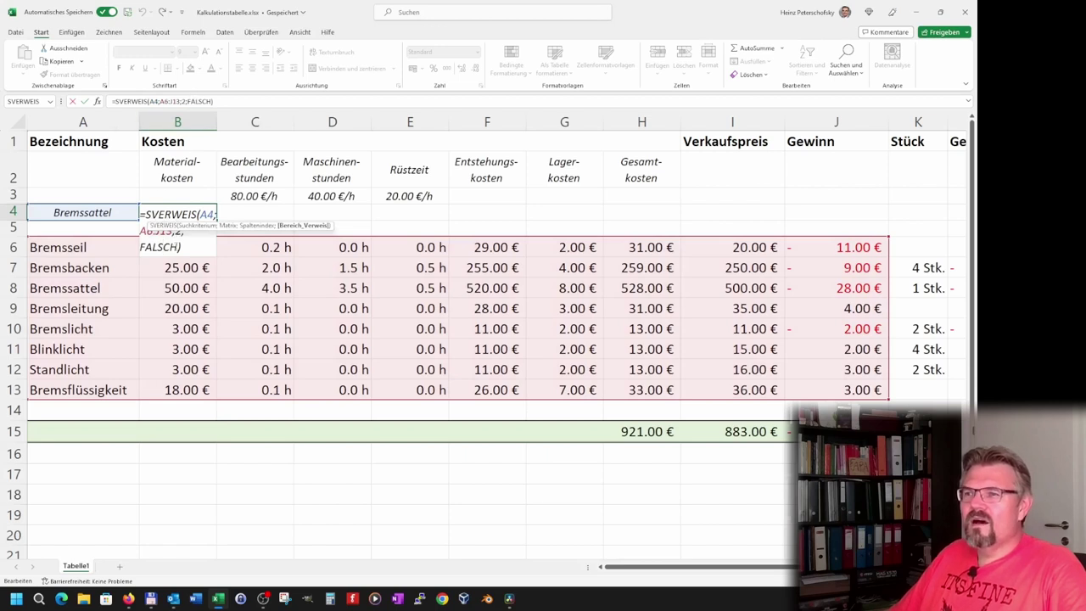
pyautogui.doubleClick(161, 247)
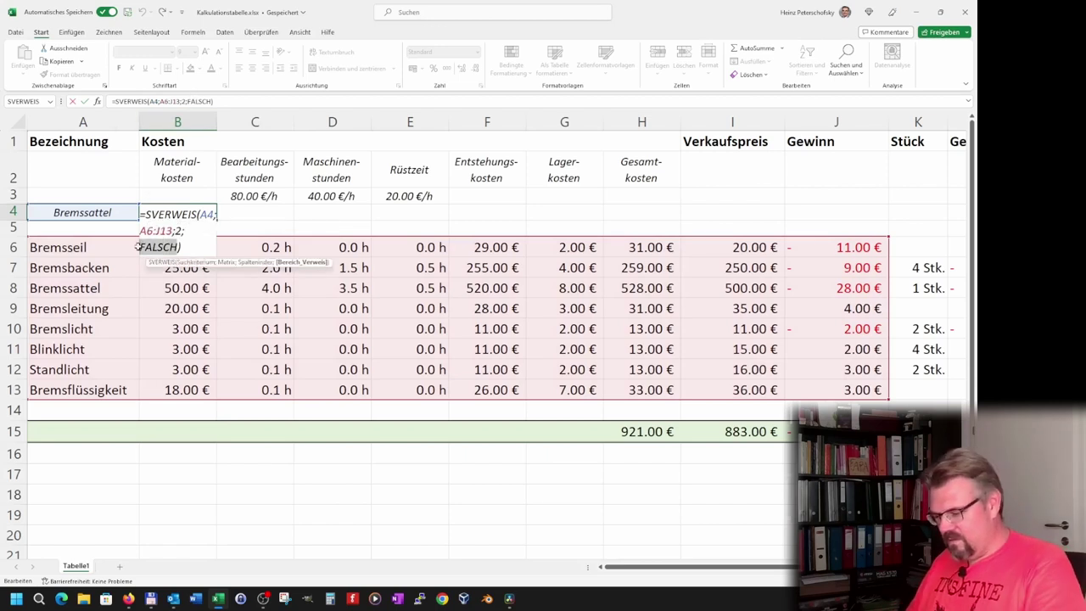
pyautogui.write('WA')
pyautogui.press('Tab')
pyautogui.press('Return')
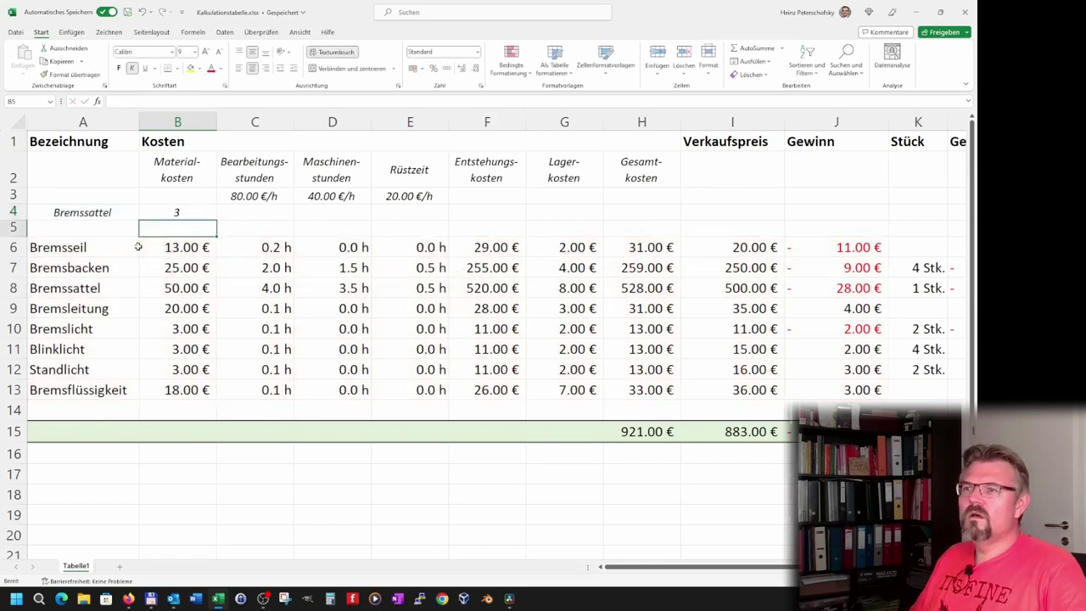
pyautogui.press('Up')
# Set Bremslicht's material cost to 4 and Standlicht's to 1, keeping Blinklicht at 3
pyautogui.click(159, 328)
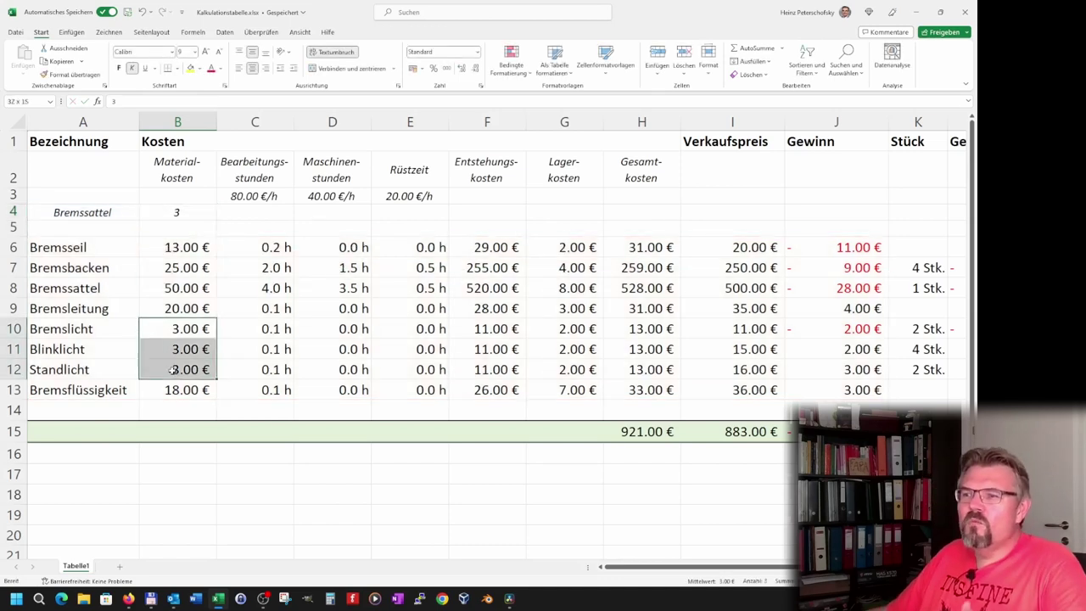
pyautogui.write('4')
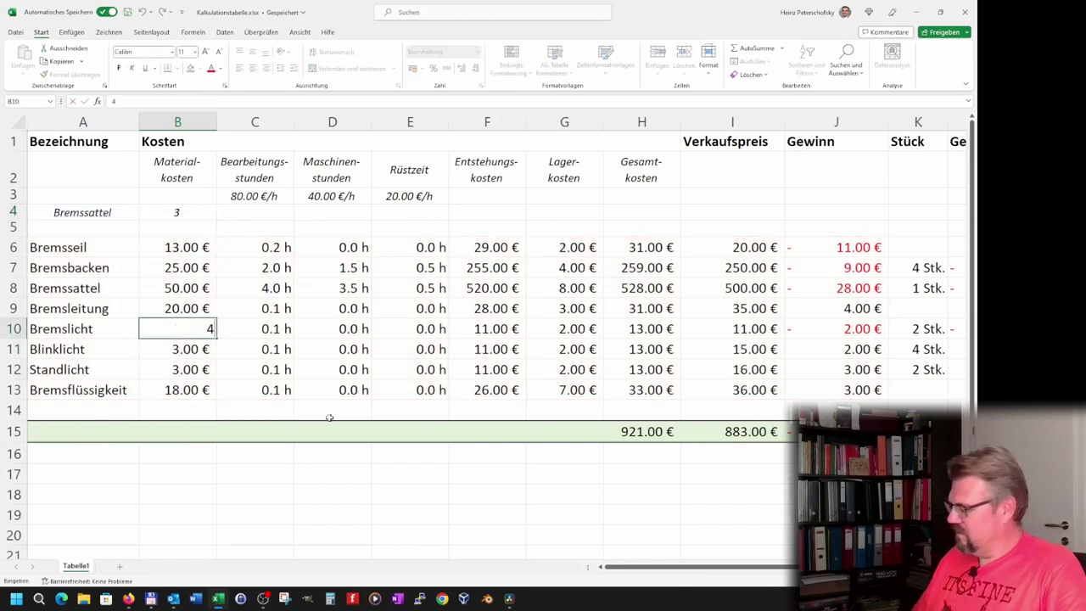
pyautogui.press('Return')
pyautogui.press('Return')
pyautogui.write('1')
pyautogui.press('Return')
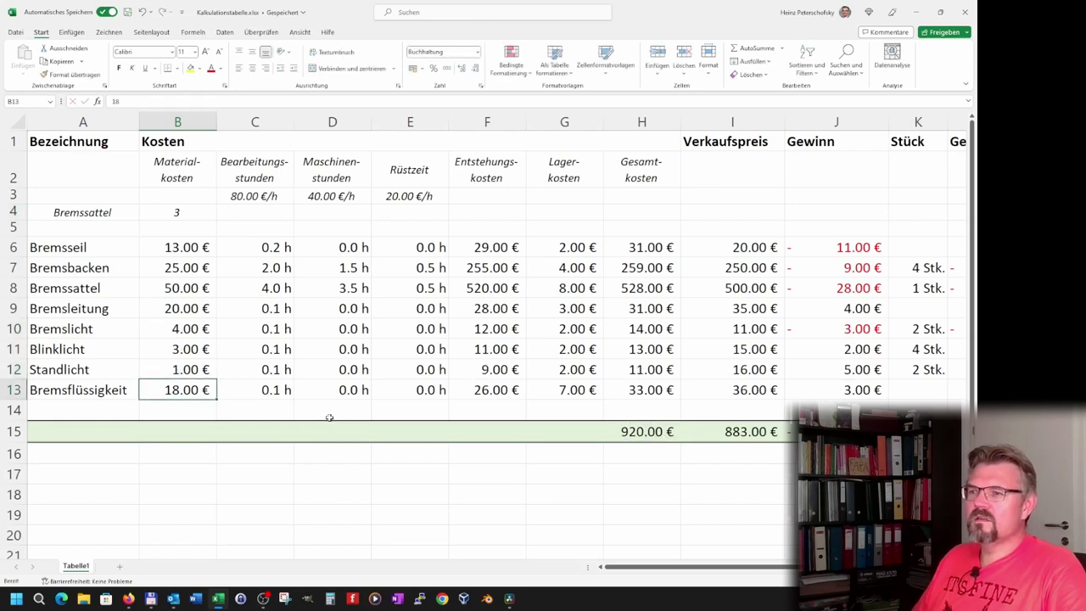
pyautogui.press('Up')
pyautogui.press('Up')
pyautogui.write('5')
pyautogui.press('Return')
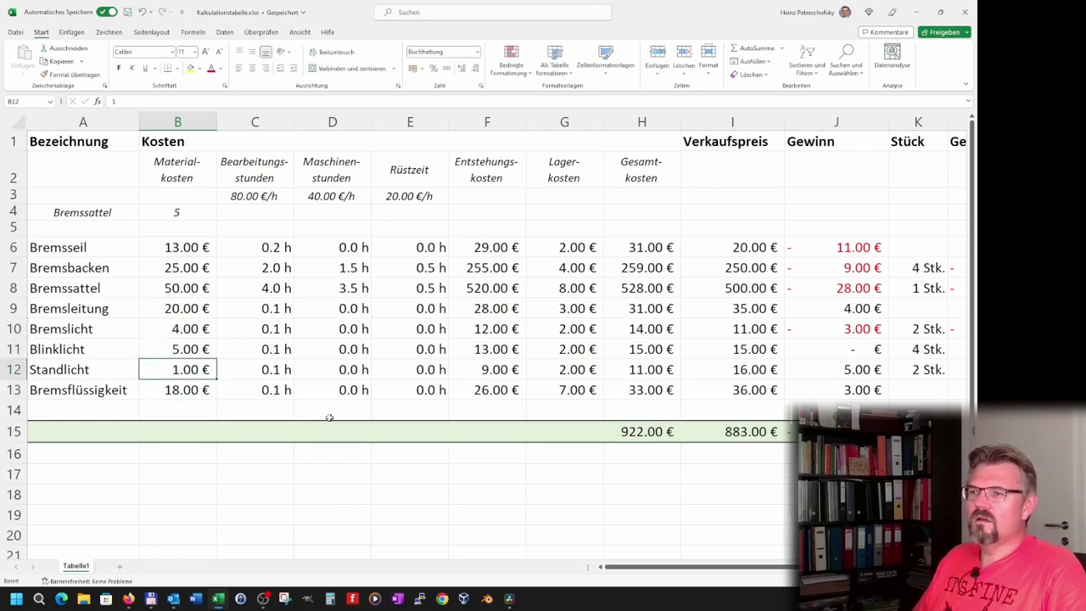
pyautogui.press('Up')
pyautogui.write('3')
pyautogui.hotkey('ctrl', 'Return')
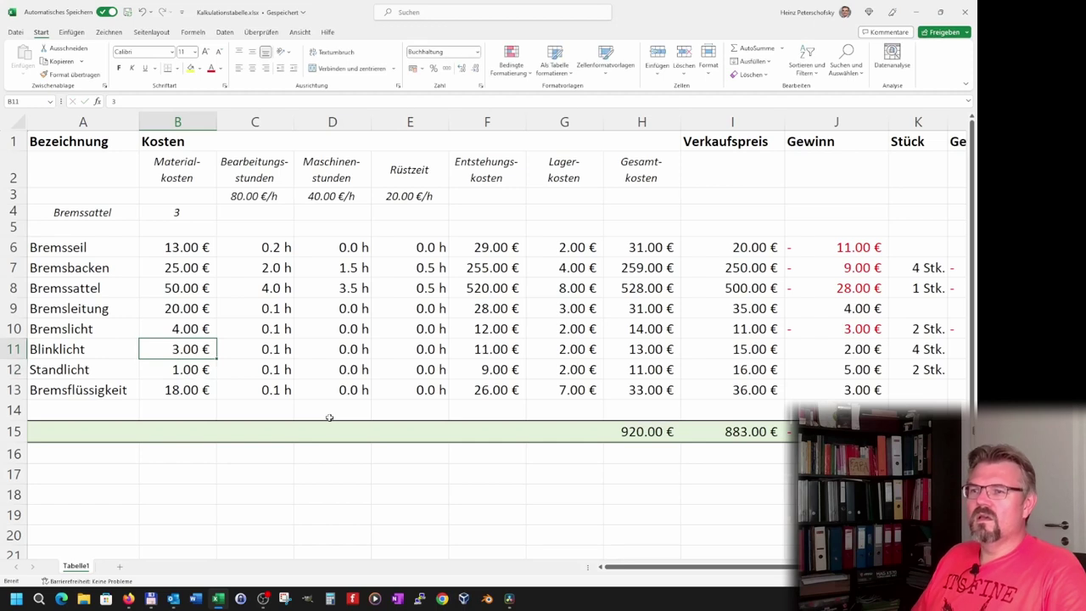
pyautogui.press('Left')
pyautogui.press('Up')
pyautogui.press('Up')
pyautogui.press('Up')
pyautogui.press('Up')
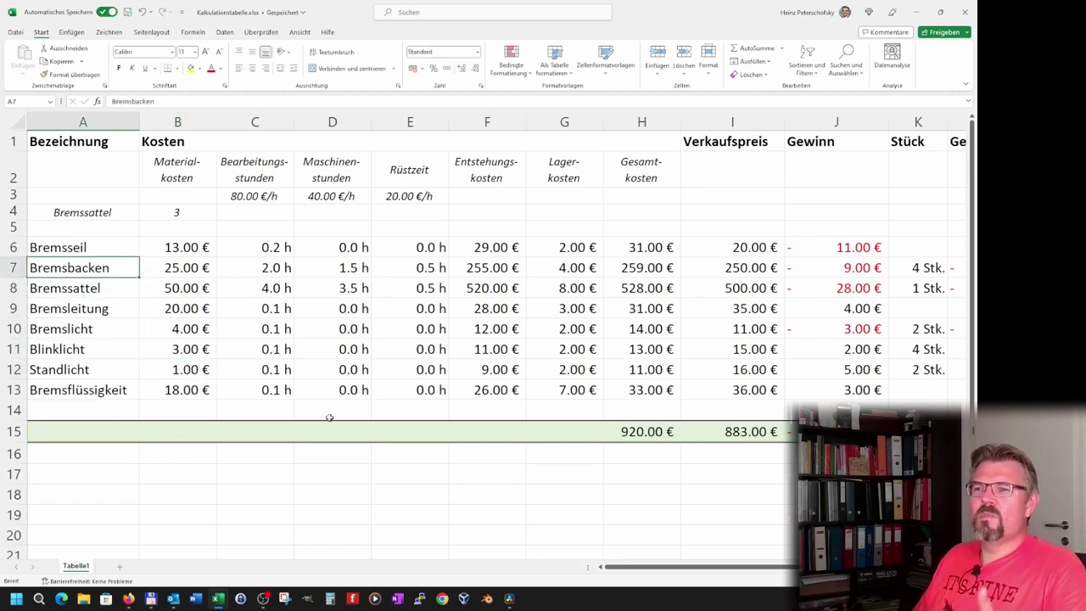
pyautogui.press('Up')
pyautogui.press('Up')
pyautogui.press('Up')
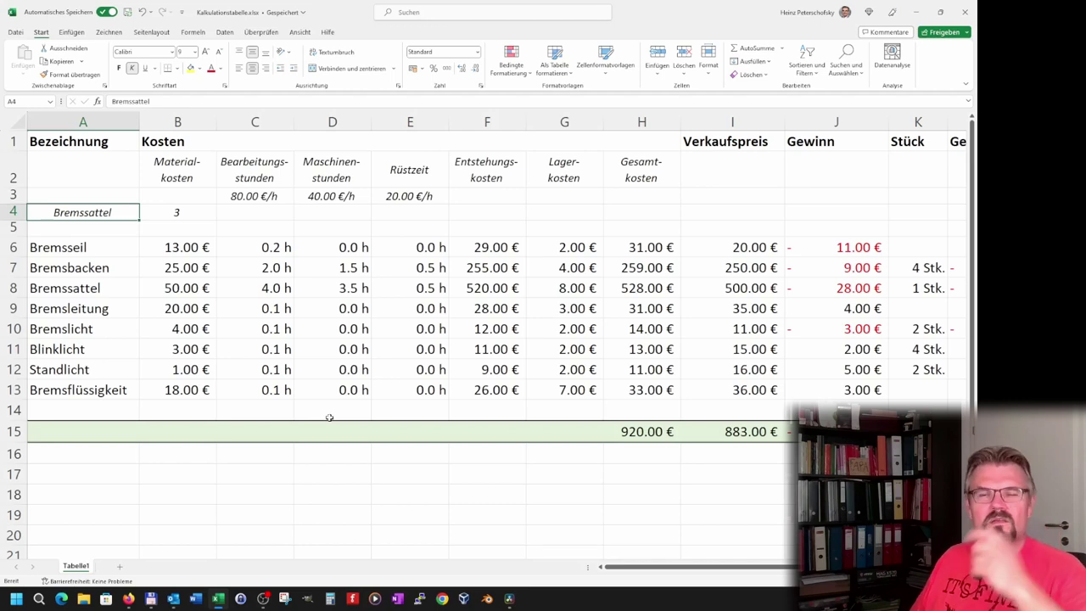
# Change B4's match argument from WAHR back to FALSCH and clear the part name in A4
pyautogui.press('Right')
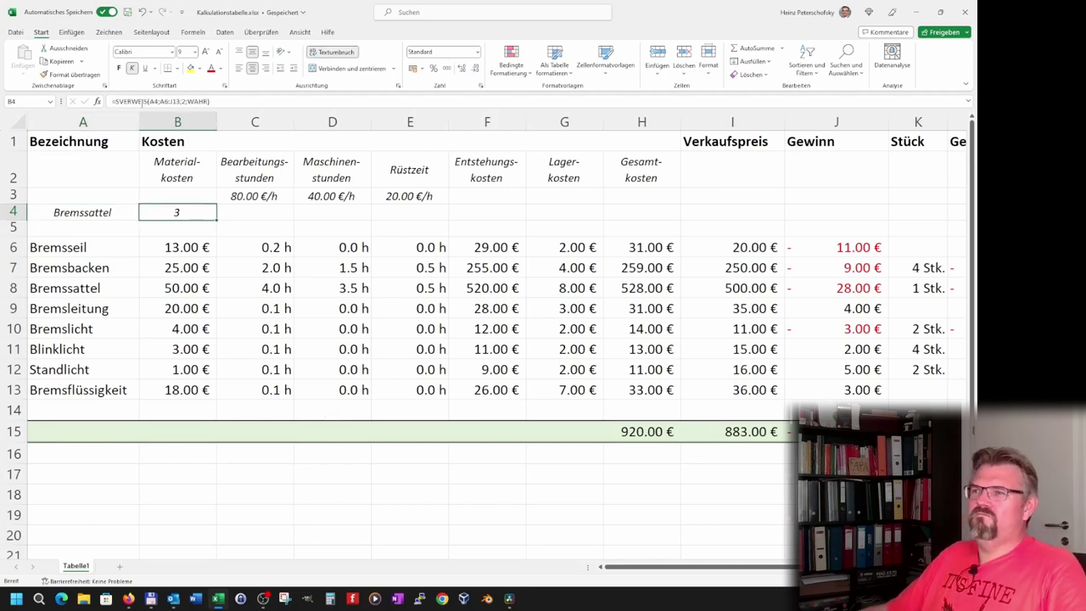
pyautogui.doubleClick(197, 100)
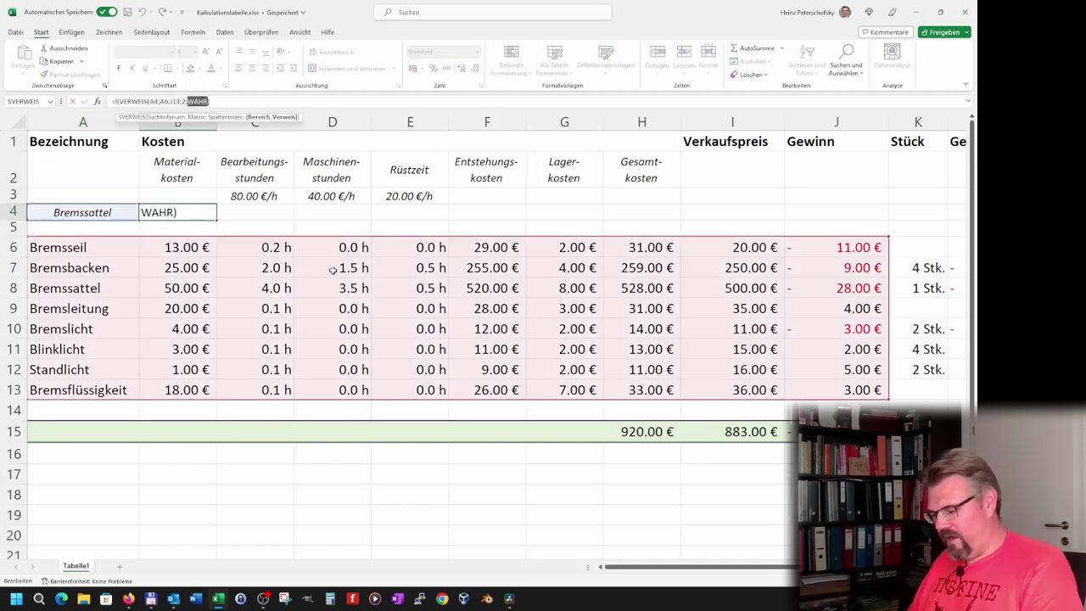
pyautogui.write('FALSCH')
pyautogui.press('Return')
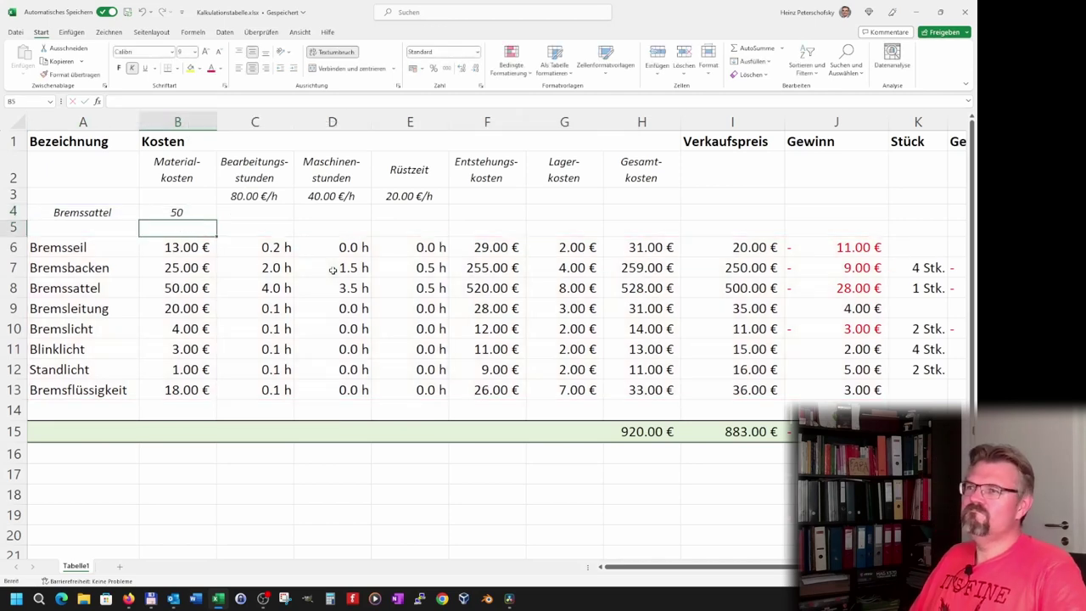
pyautogui.press('Up')
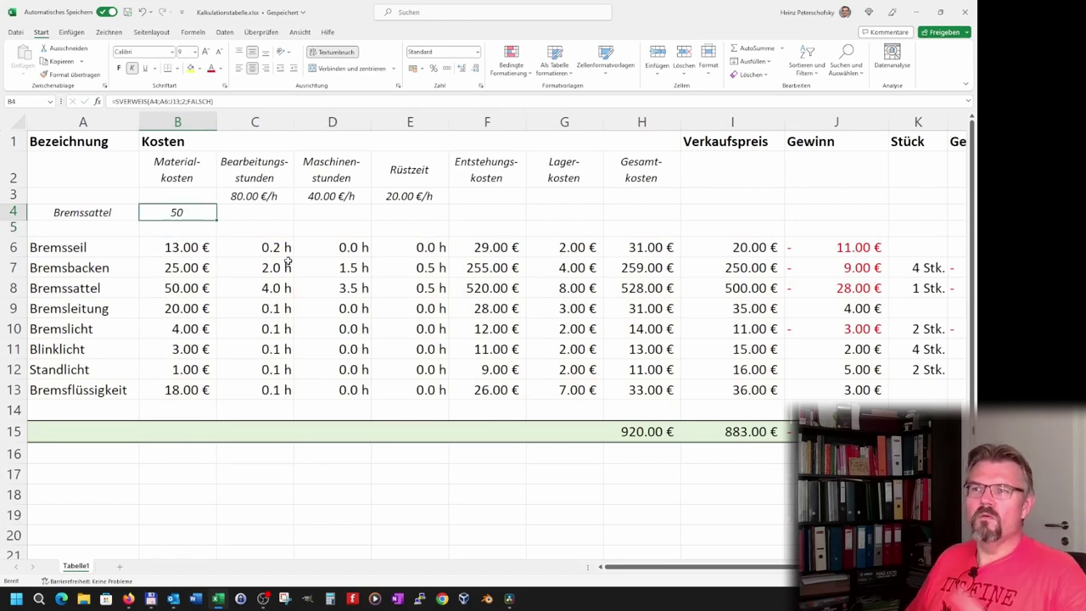
pyautogui.click(65, 218)
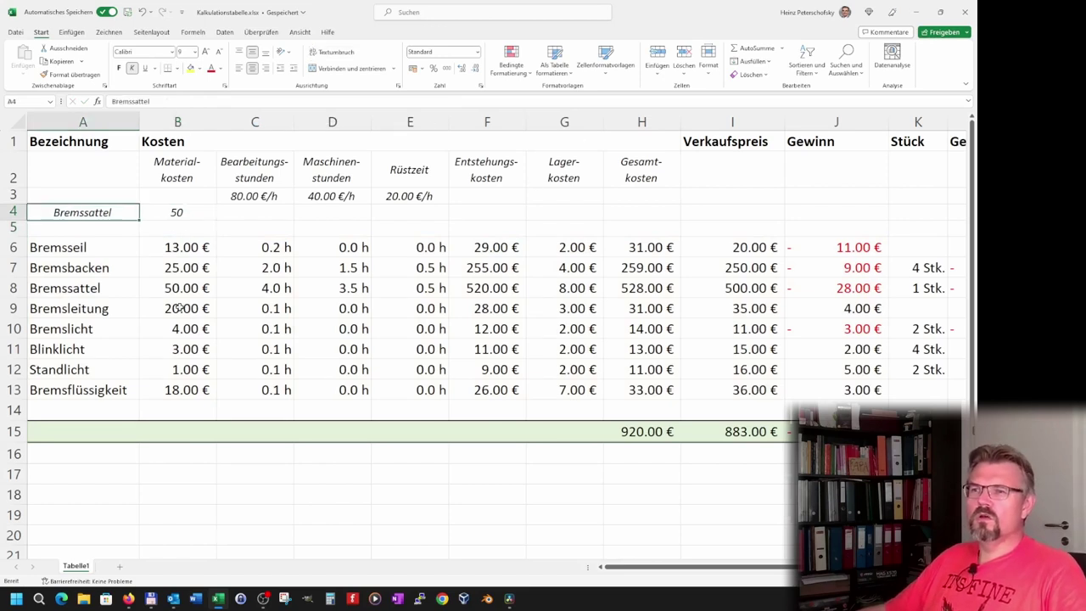
pyautogui.press('Delete')
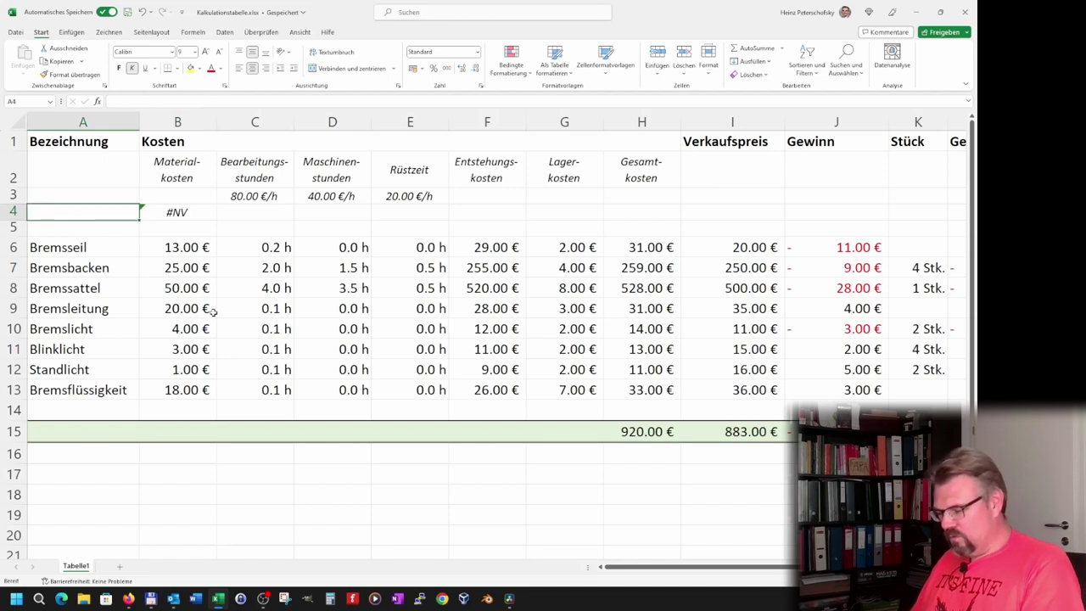
# Enter Bremslicht in A4 and compare the lookup with its table row
pyautogui.write('Bremslicht')
pyautogui.press('Return')
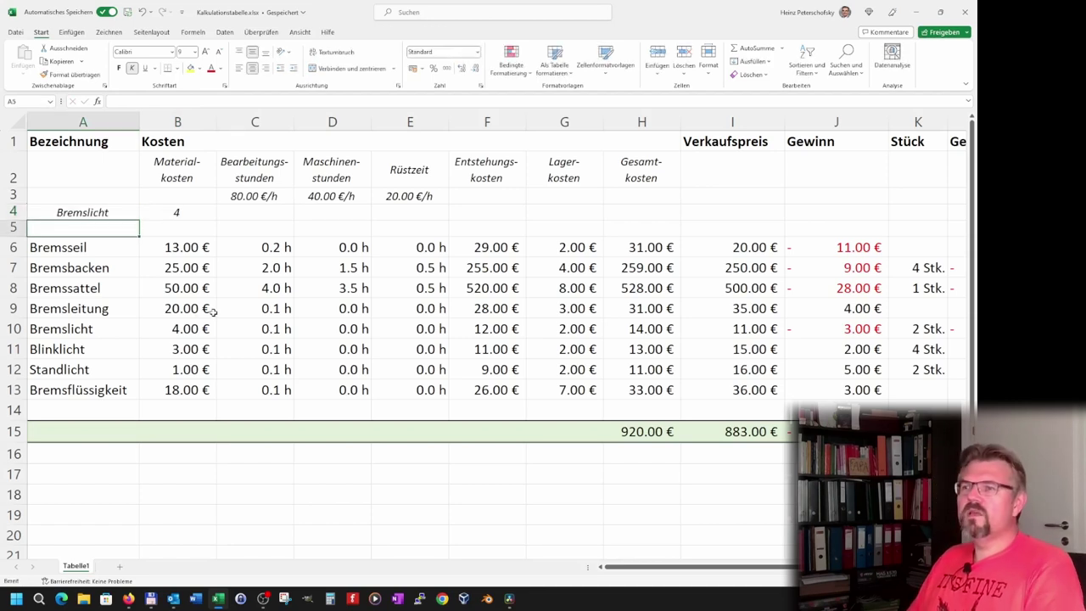
pyautogui.press('Down')
pyautogui.press('Down')
pyautogui.press('Down')
pyautogui.press('Down')
pyautogui.press('Right')
pyautogui.press('Left')
pyautogui.press('Down')
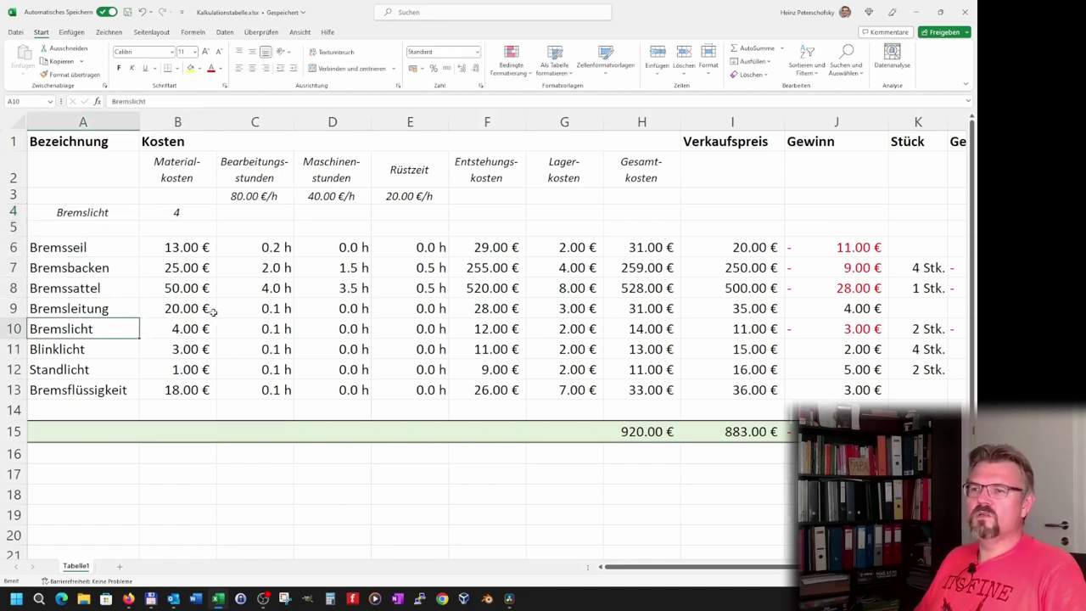
pyautogui.press('Up')
pyautogui.press('Up')
pyautogui.press('Up')
pyautogui.press('Up')
pyautogui.press('Up')
pyautogui.press('Up')
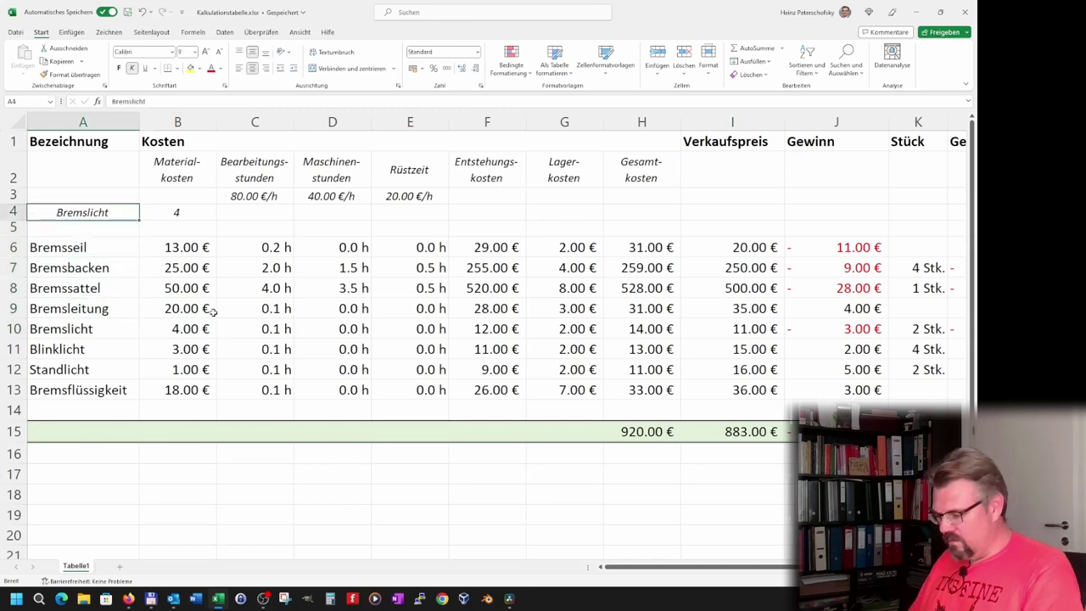
# Try Blinklicht in A4, then delete it and return to B4's lookup formula
pyautogui.write('Blinklicht')
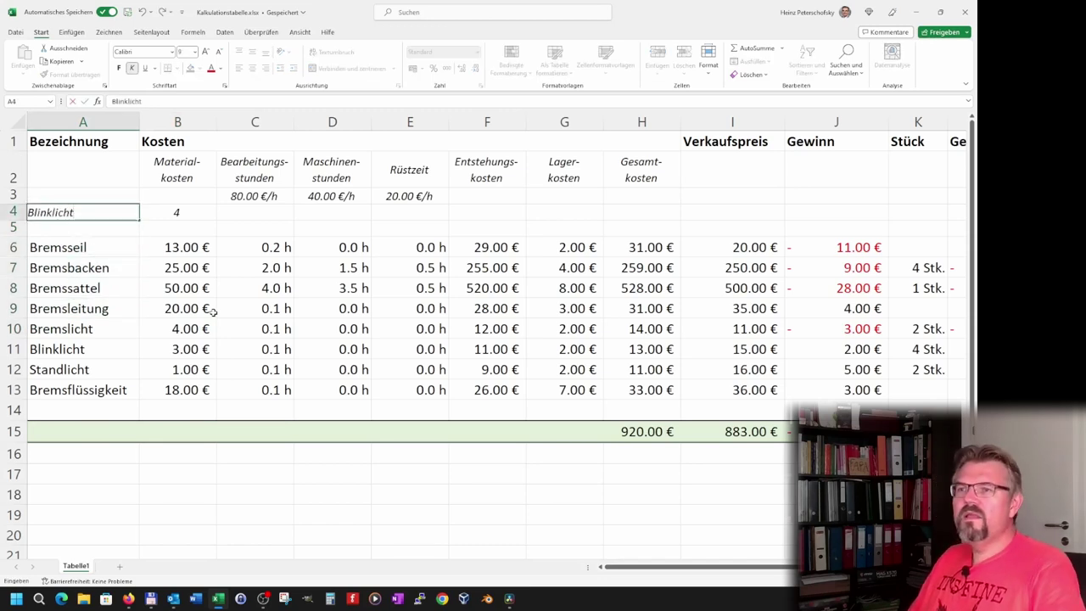
pyautogui.press('Return')
pyautogui.press('Up')
pyautogui.press('Right')
pyautogui.press('Down')
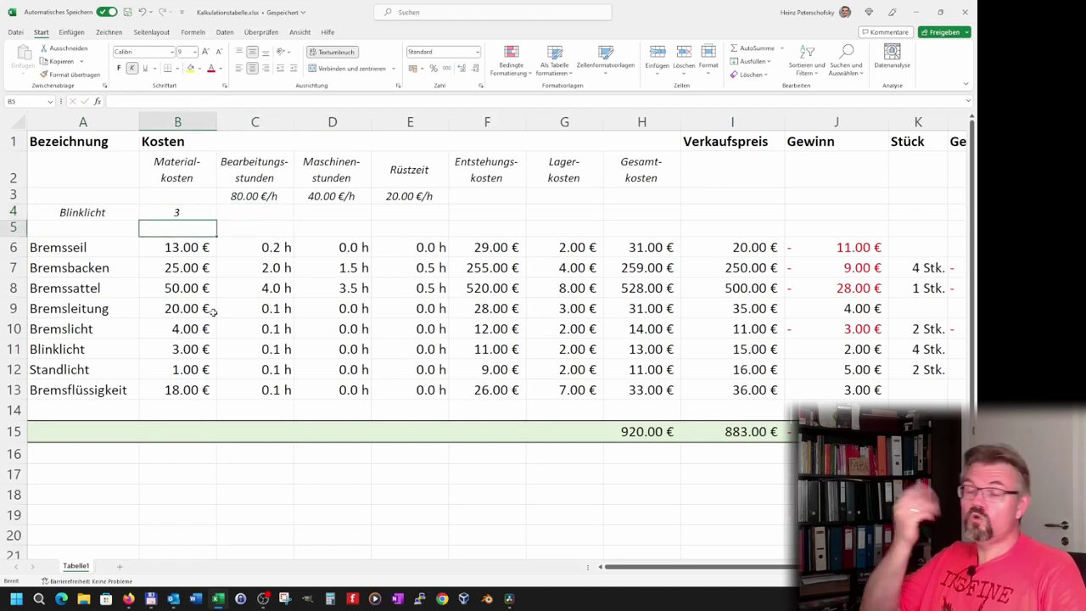
pyautogui.press('Up')
pyautogui.press('Left')
pyautogui.press('Delete')
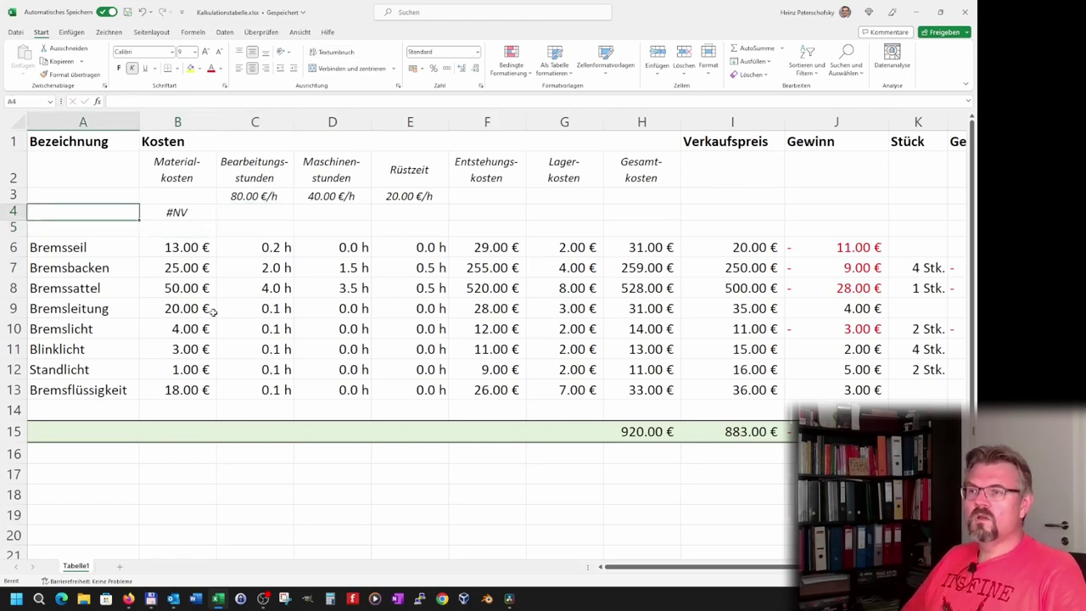
pyautogui.press('Right')
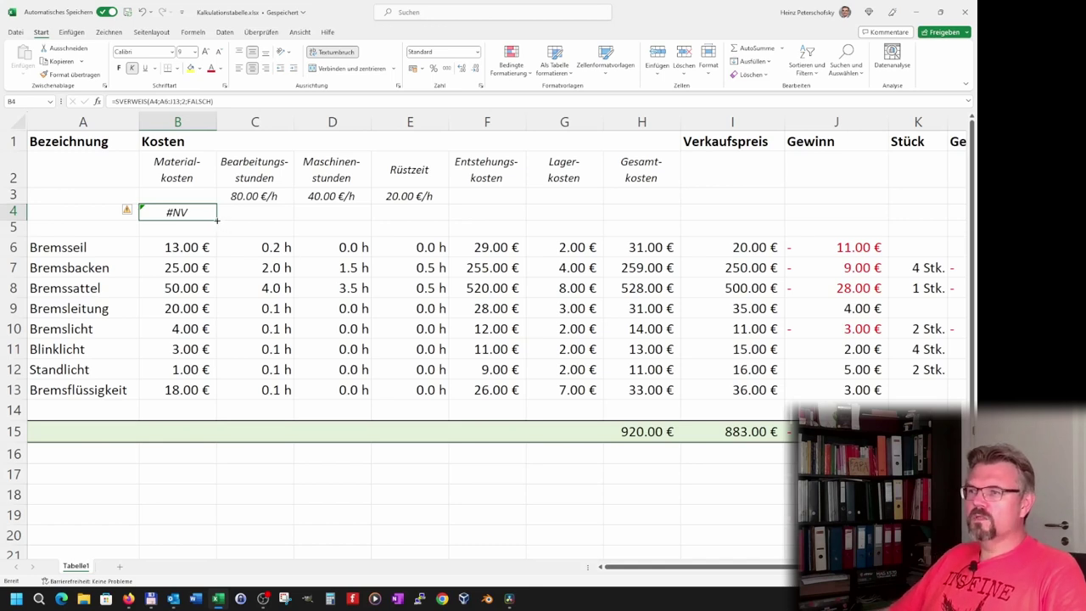
# Fill the B4 lookup across to J4 and enter Bremsseil in A4
pyautogui.moveTo(217, 220); pyautogui.dragTo(860, 222)
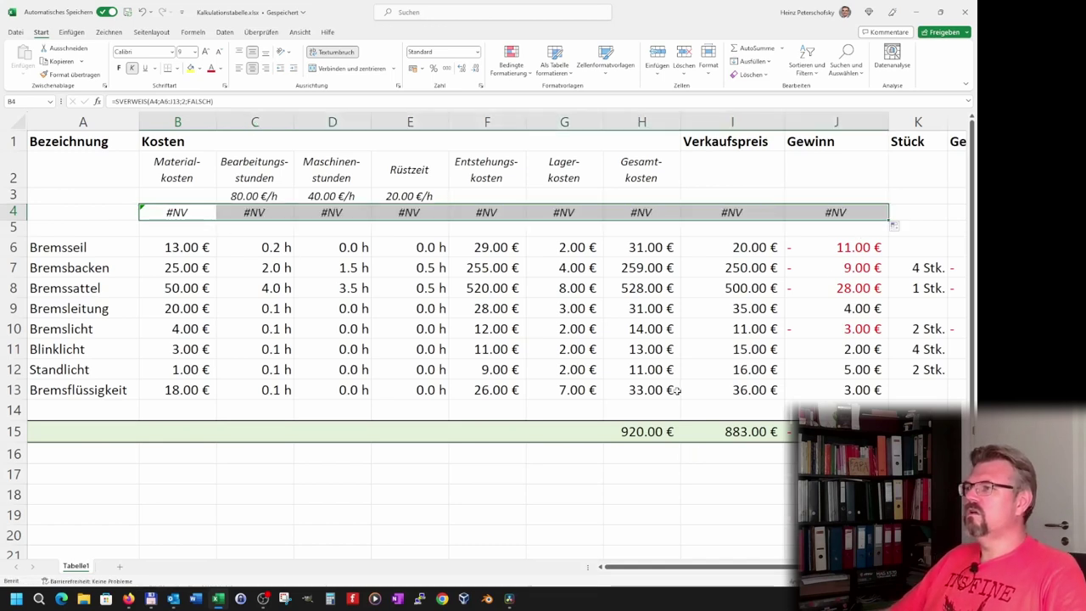
pyautogui.click(635, 393)
pyautogui.click(87, 213)
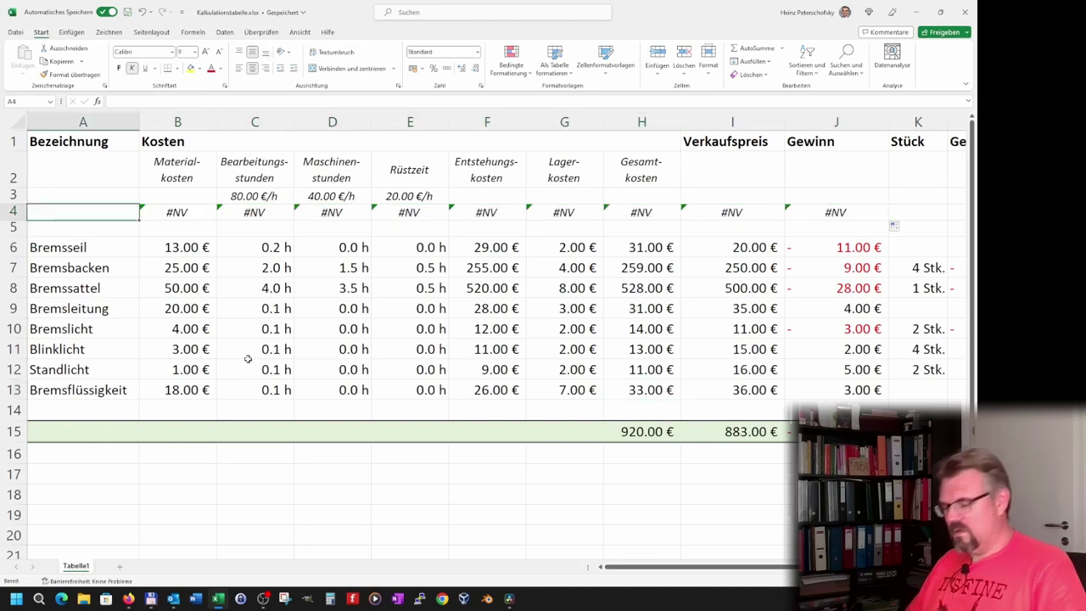
pyautogui.write('Bremsseil')
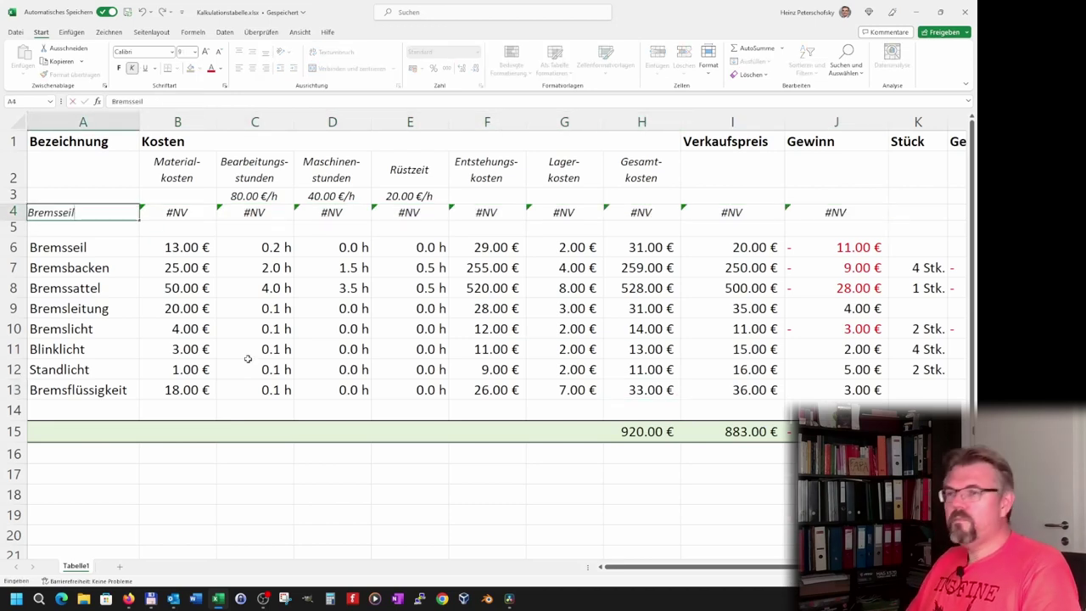
pyautogui.press('Return')
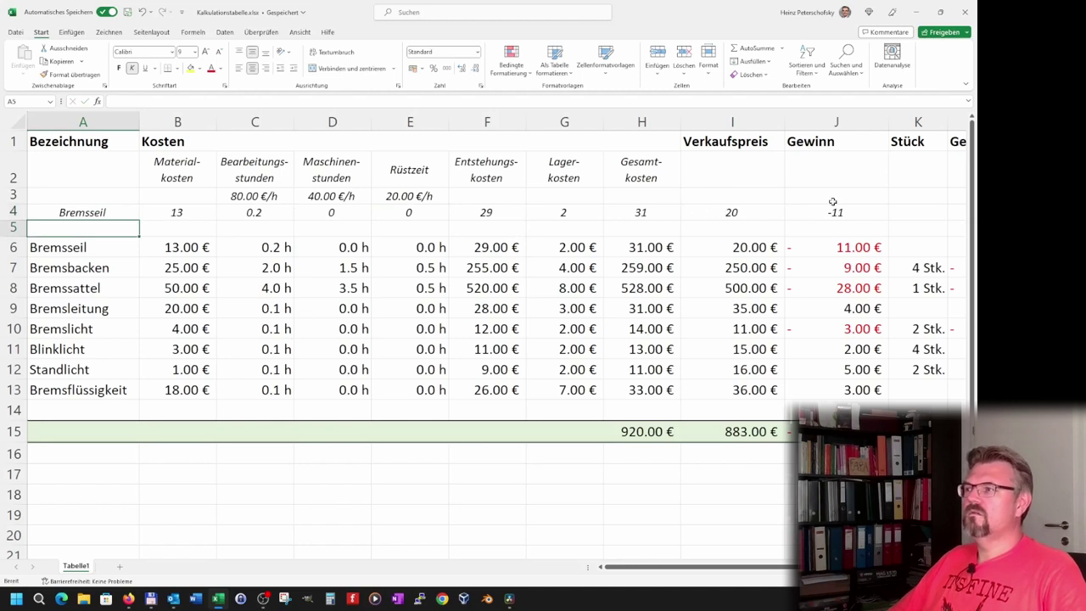
pyautogui.click(184, 217)
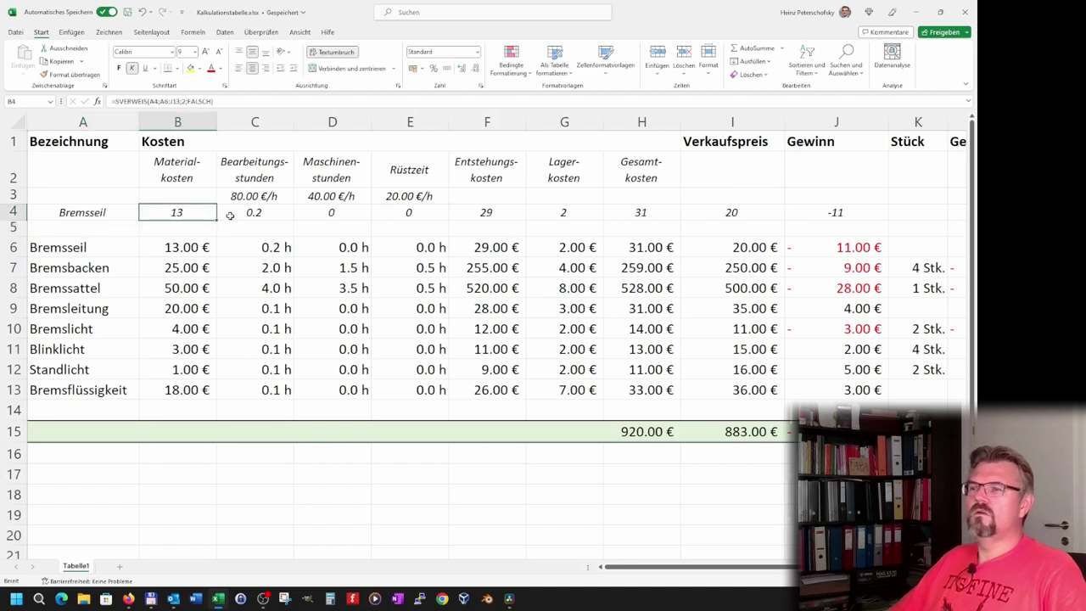
pyautogui.click(231, 213)
pyautogui.click(184, 195)
pyautogui.click(183, 210)
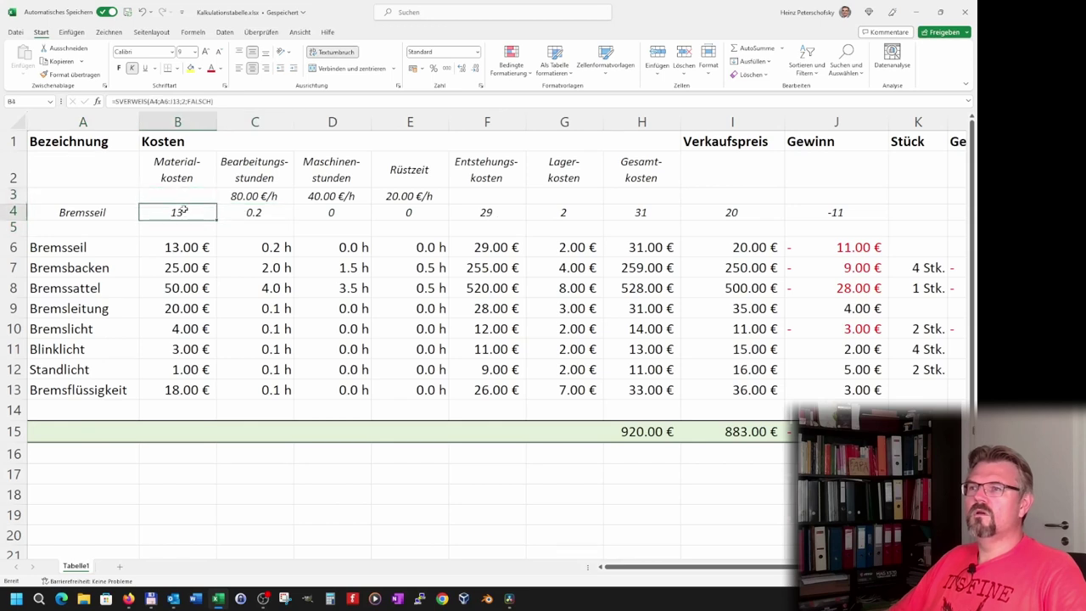
pyautogui.click(249, 213)
pyautogui.click(224, 104)
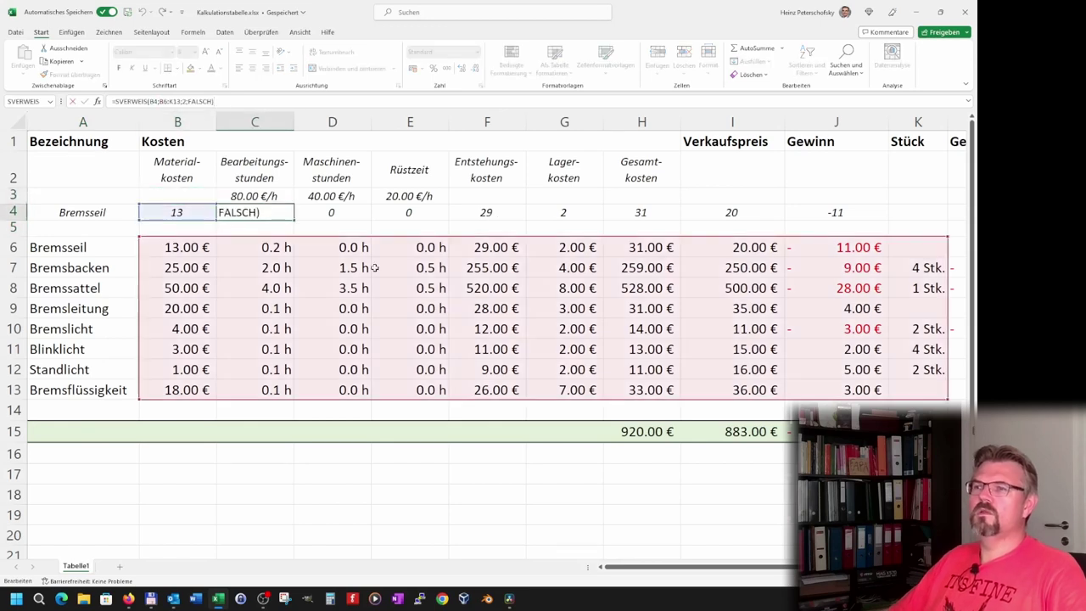
pyautogui.press('Return')
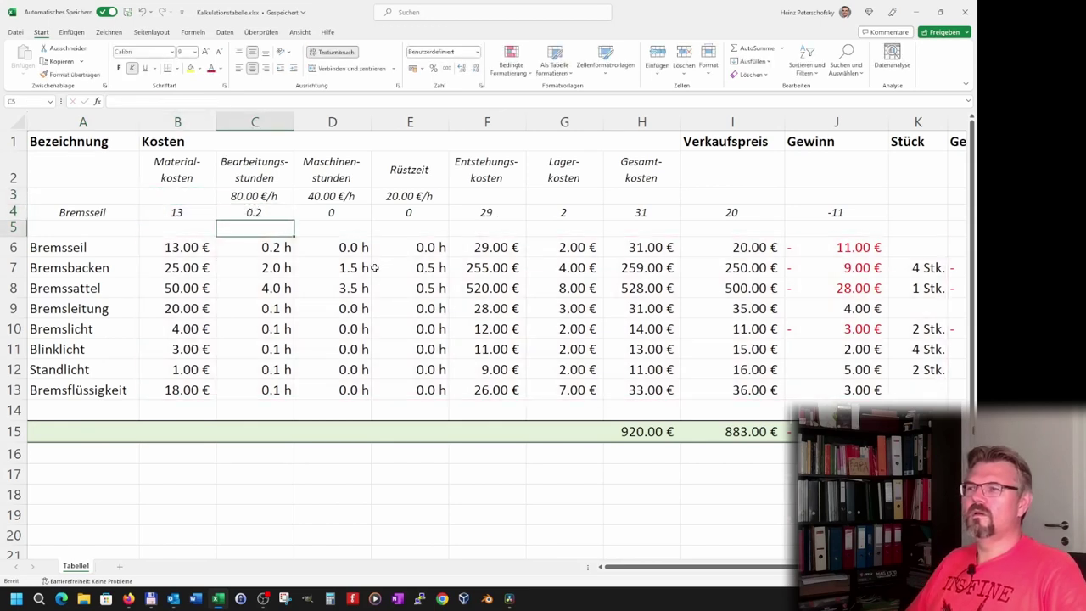
pyautogui.press('Up')
pyautogui.press('Right')
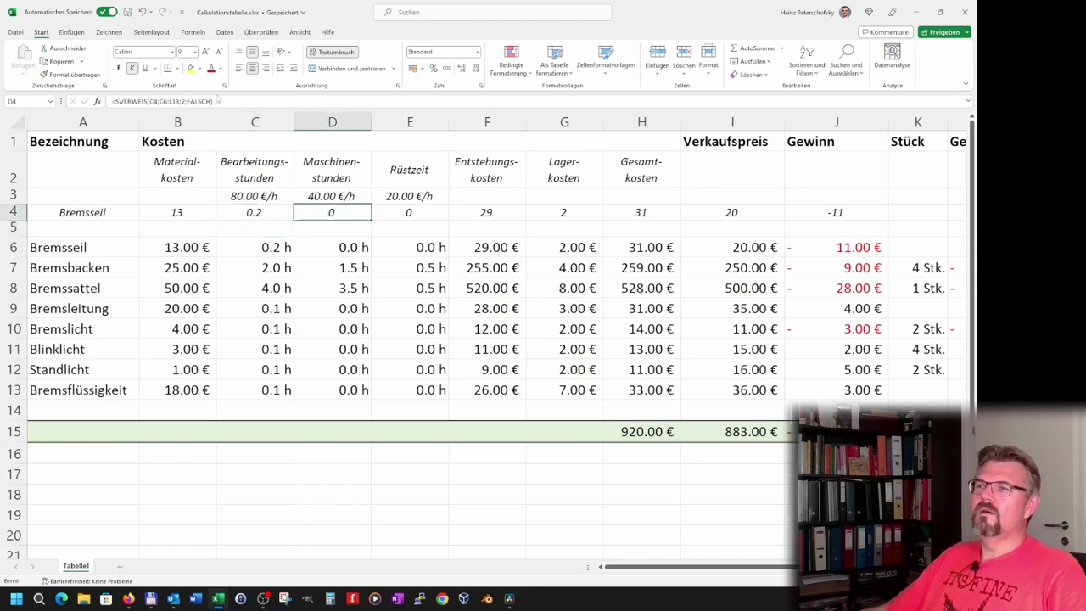
pyautogui.click(218, 100)
pyautogui.press('Return')
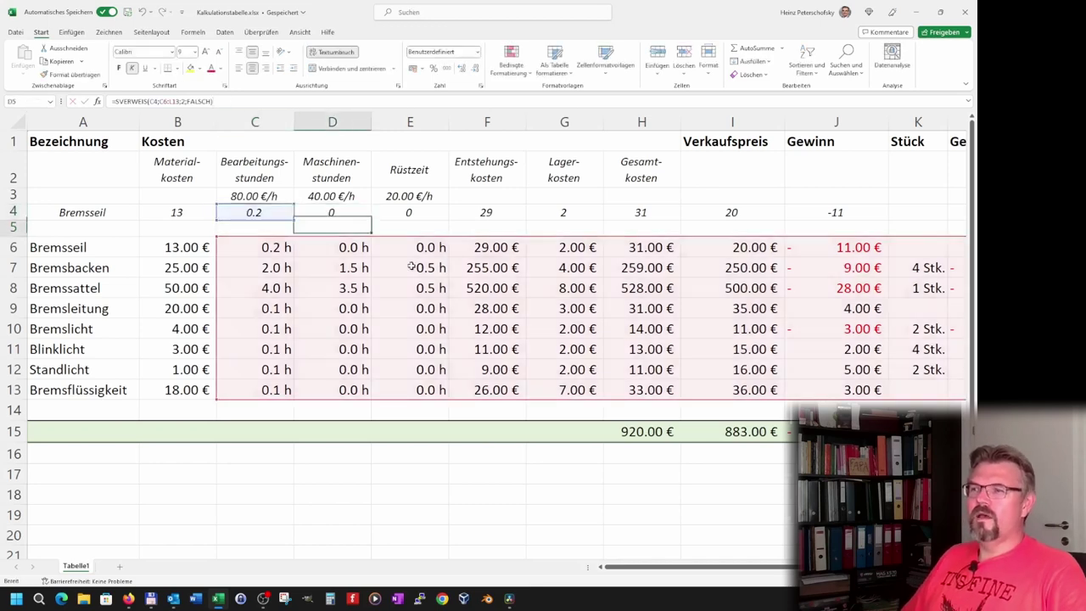
pyautogui.click(407, 210)
pyautogui.click(252, 101)
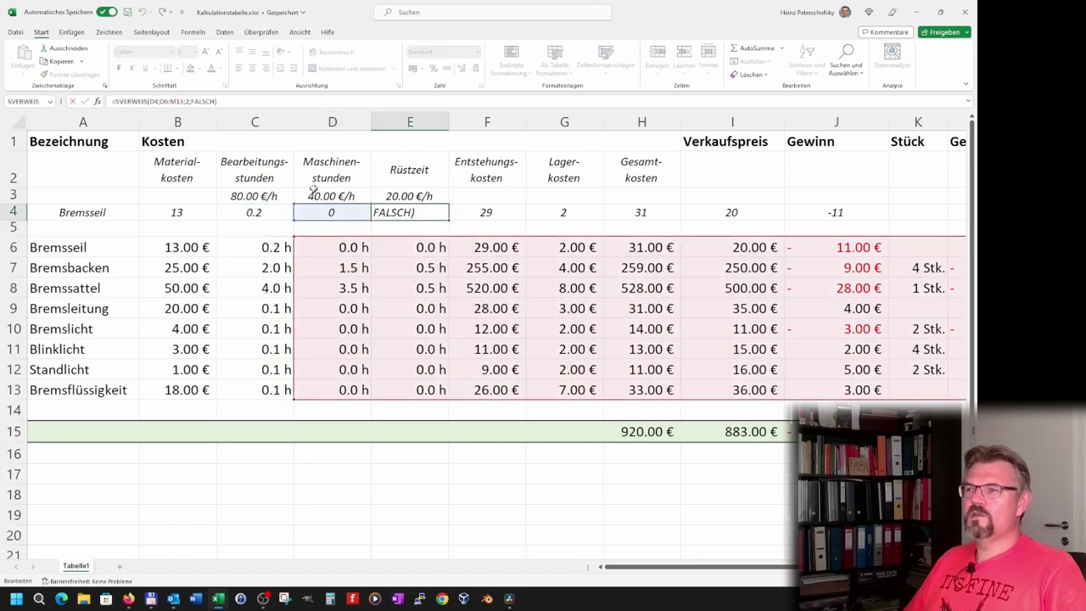
pyautogui.press('Return')
pyautogui.press('Left')
pyautogui.press('Up')
pyautogui.press('Left')
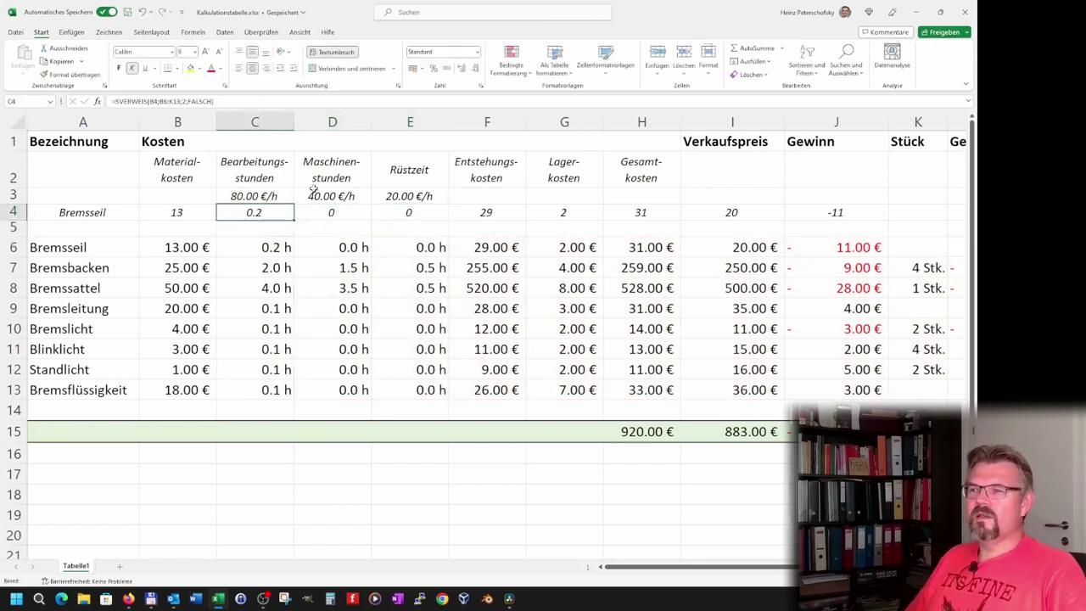
pyautogui.press('Down')
pyautogui.press('Down')
pyautogui.press('Up')
pyautogui.press('Up')
pyautogui.press('Left')
pyautogui.press('Left')
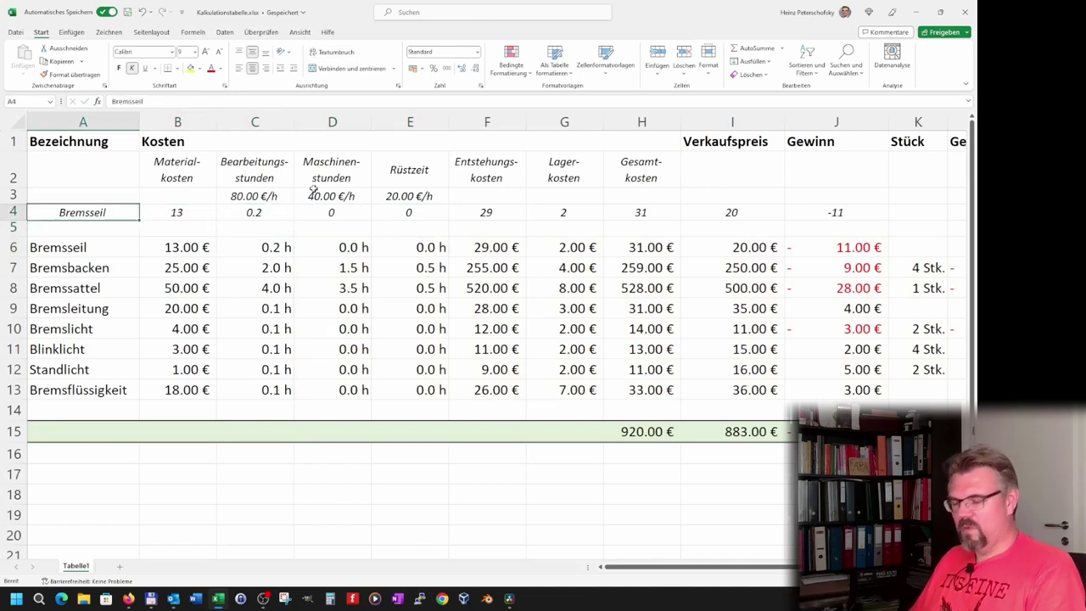
# Enter Blinklicht in A4 and check its row-4 results from B4 to E4
pyautogui.write('Bl')
pyautogui.write('l')
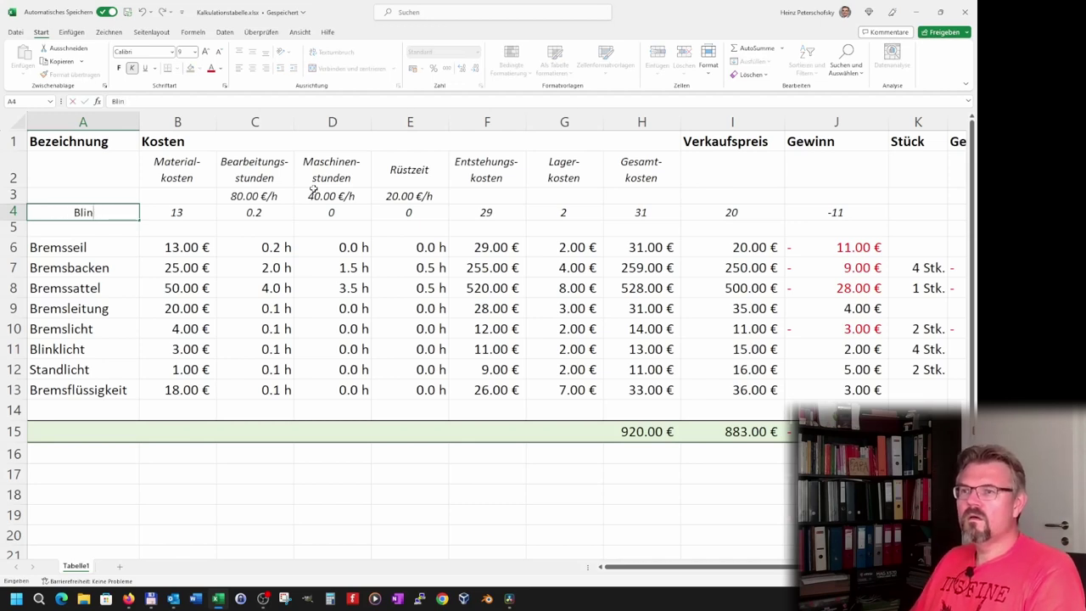
pyautogui.write('klicht')
pyautogui.press('Return')
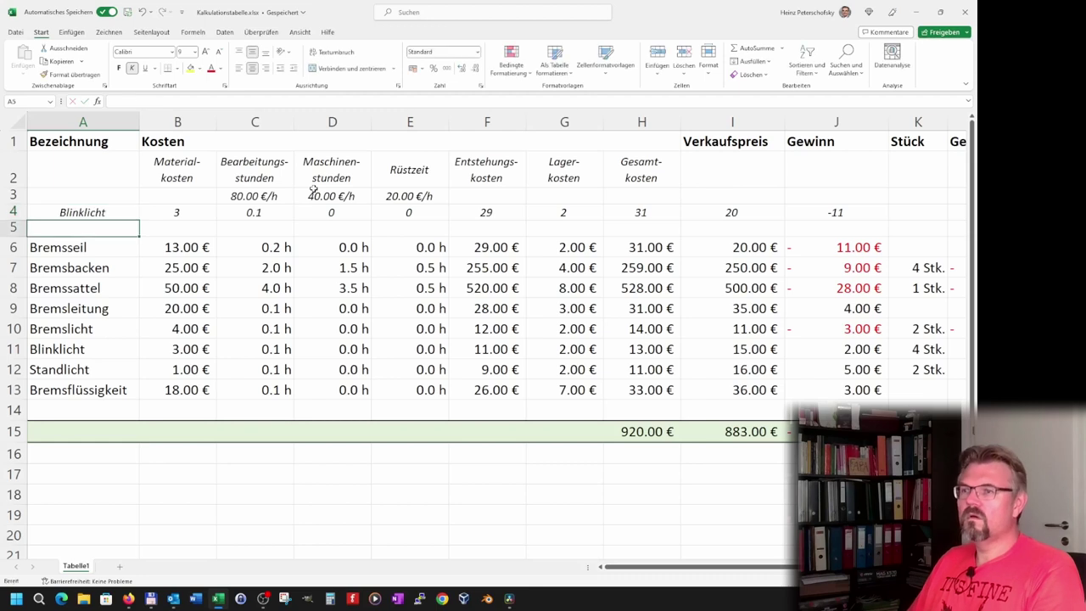
pyautogui.press('Up')
pyautogui.press('Right')
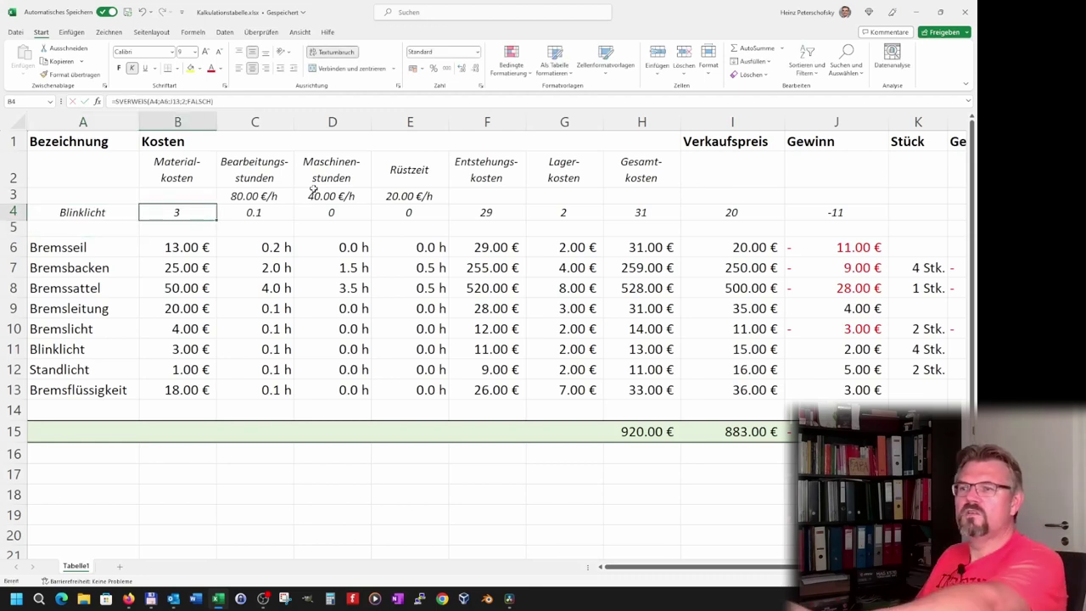
pyautogui.press('Right')
pyautogui.press('Right')
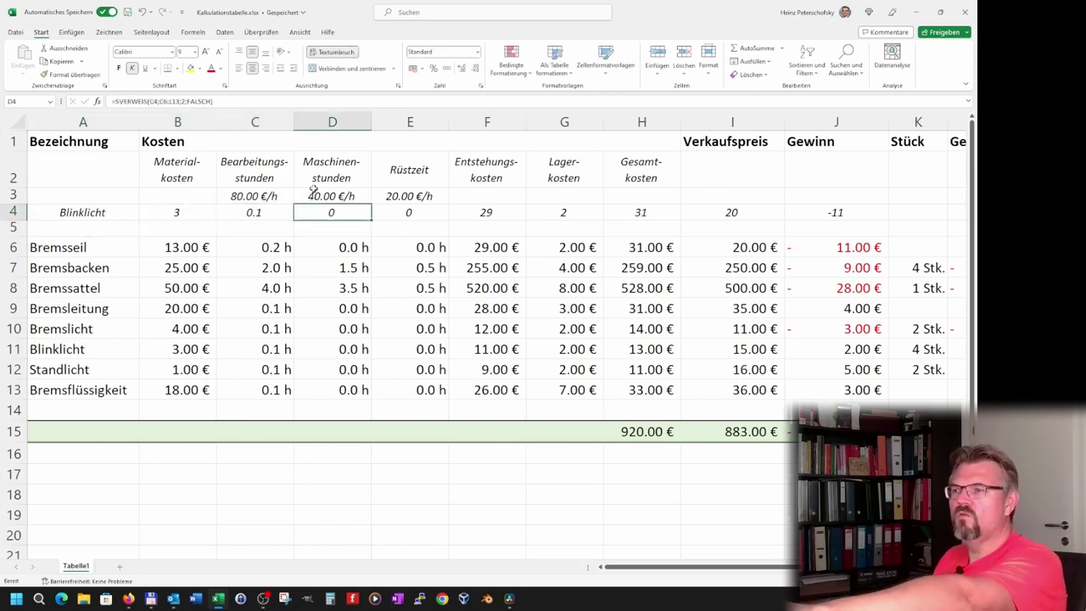
pyautogui.press('Right')
pyautogui.press('Right')
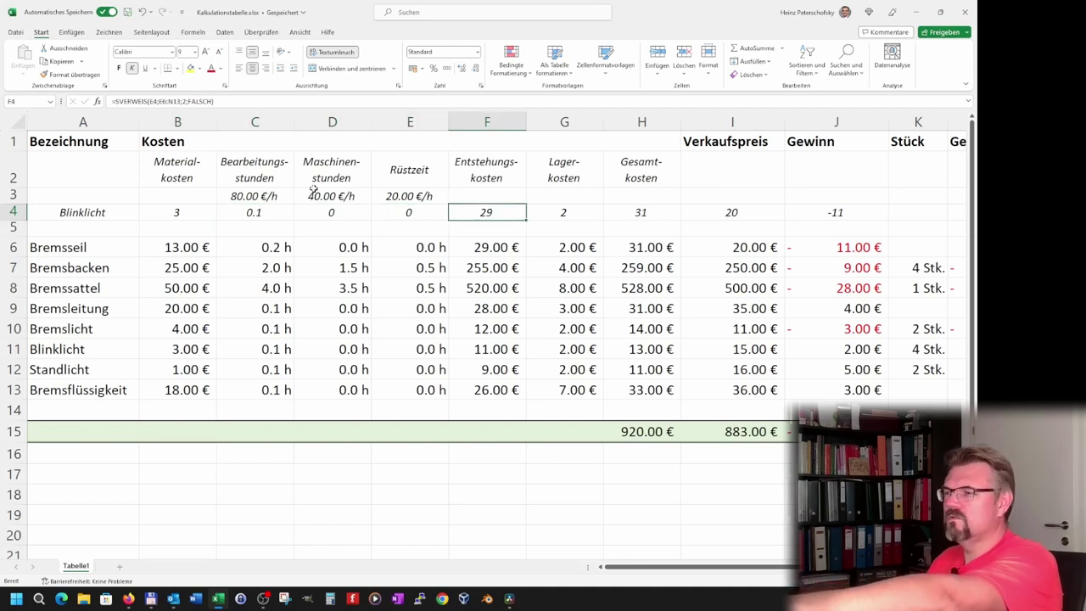
# Compare the Blinklicht table row and open C4's SVERWEIS formula for review
pyautogui.press('Down')
pyautogui.press('Down')
pyautogui.press('Down')
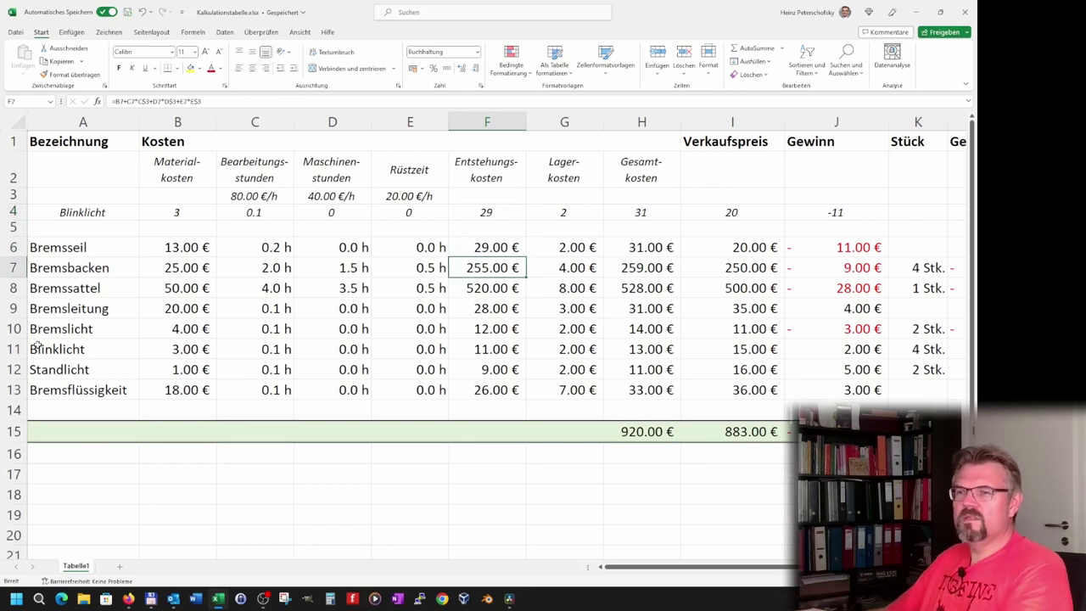
pyautogui.click(14, 349)
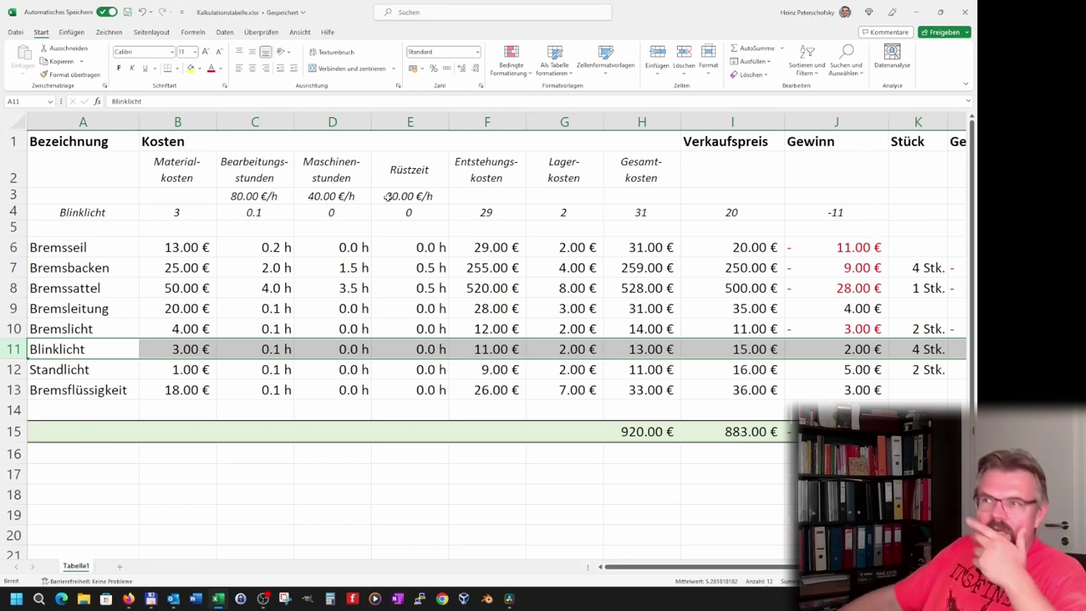
pyautogui.click(255, 212)
pyautogui.click(245, 102)
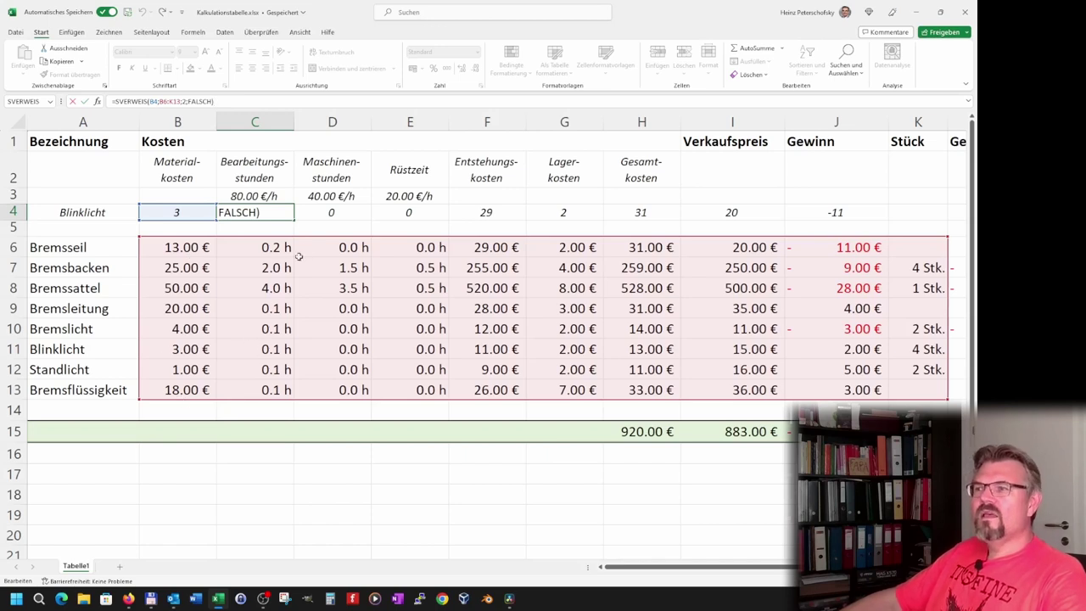
# Review the C4, D4 and F4 lookup formulas without changing them
pyautogui.hotkey('ctrl', 'Return')
pyautogui.click(299, 218)
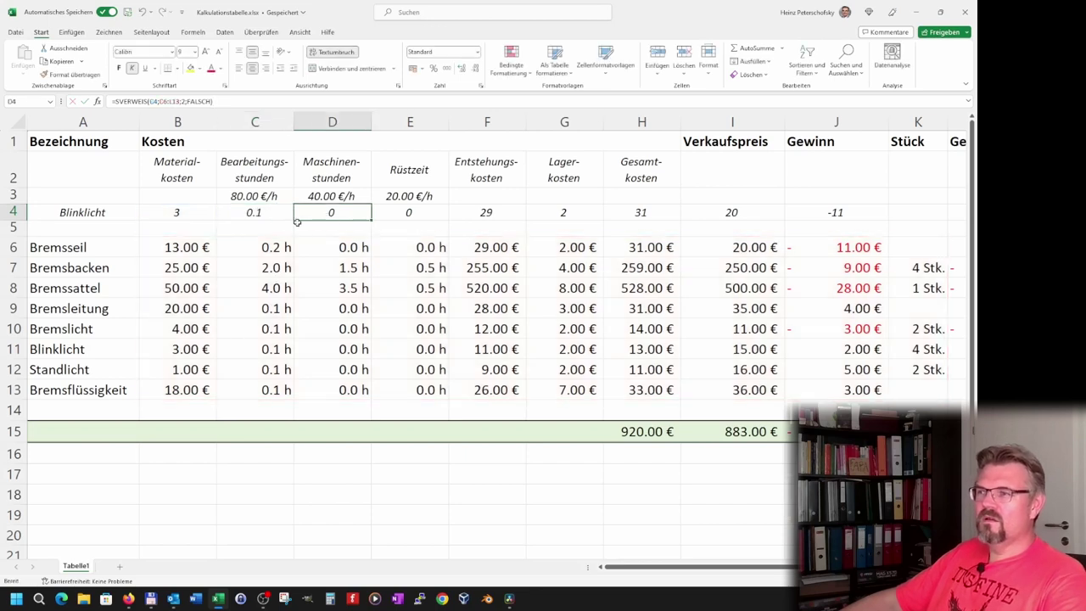
pyautogui.press('F2')
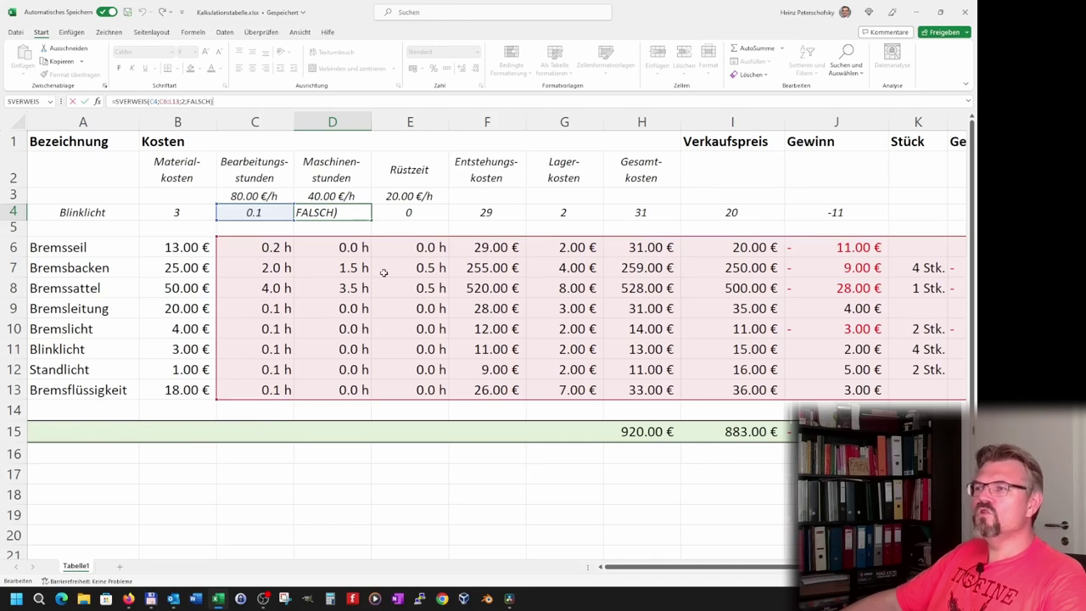
pyautogui.hotkey('ctrl', 'Return')
pyautogui.click(481, 213)
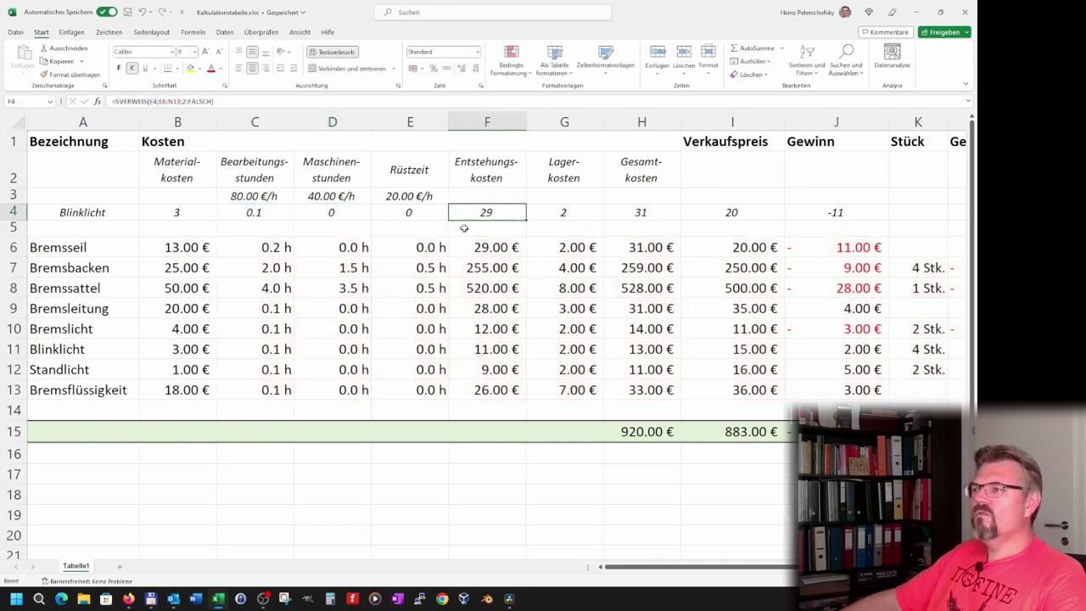
pyautogui.click(13, 349)
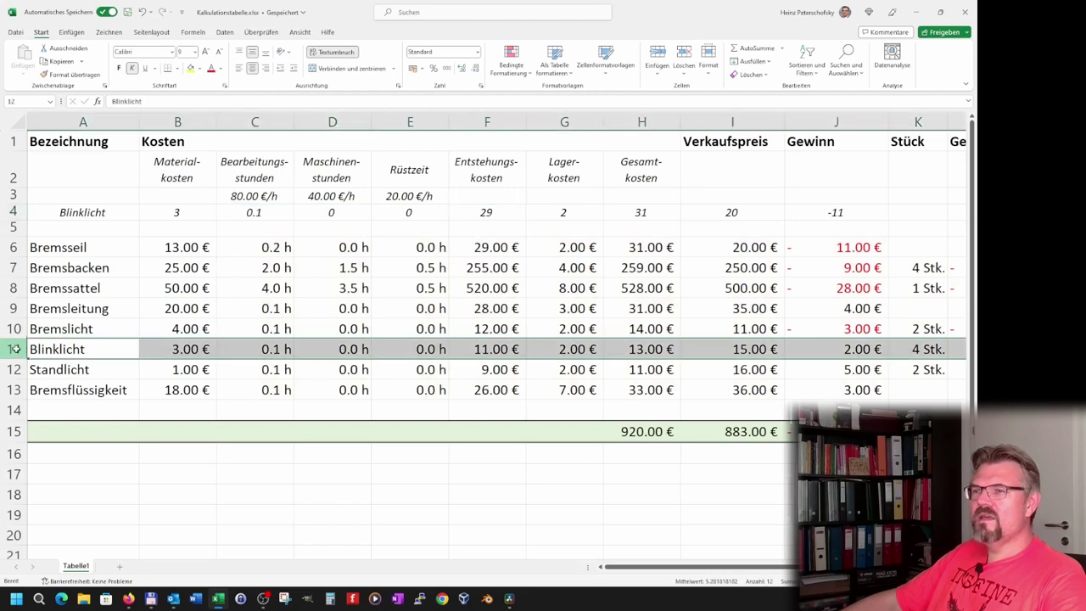
pyautogui.click(476, 211)
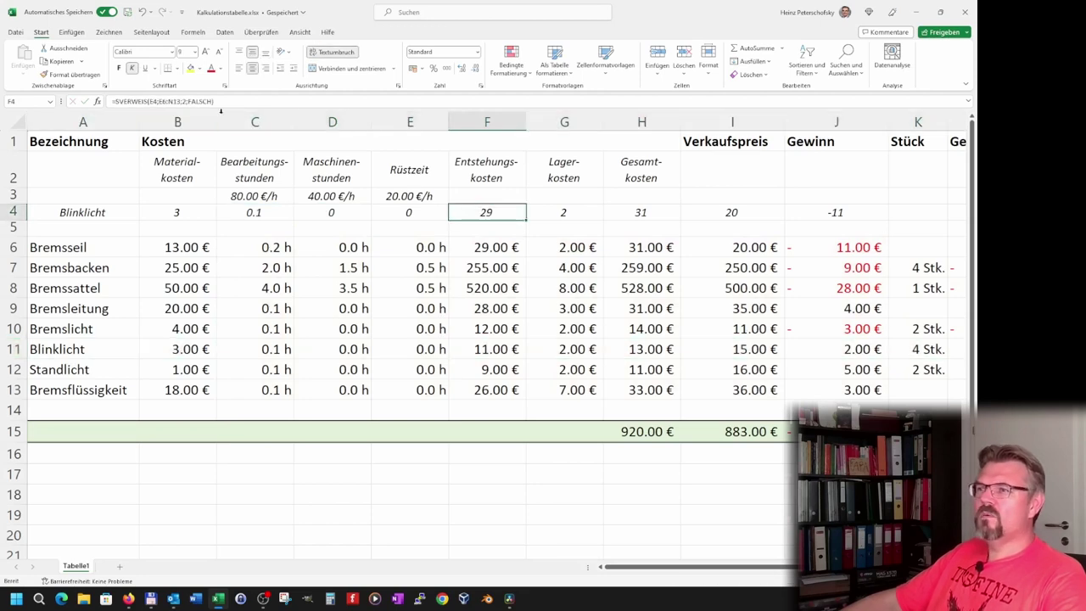
pyautogui.press('F2')
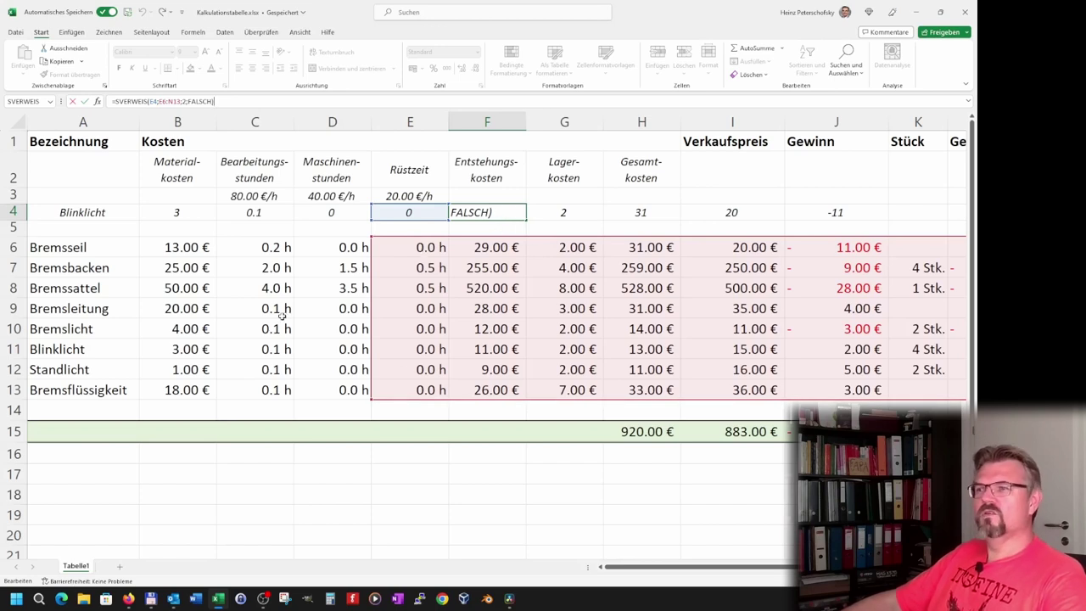
pyautogui.press('Escape')
pyautogui.click(232, 329)
# Lock B4's references to =SVERWEIS($A4;$A$6:$J$13;2;FALSCH)
pyautogui.click(191, 214)
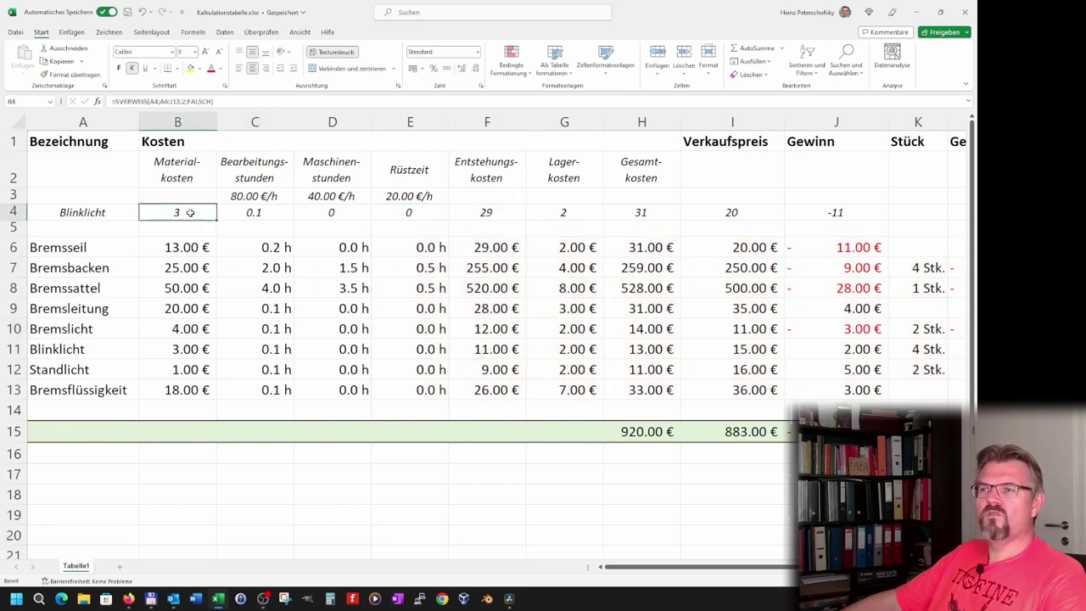
pyautogui.doubleClick(191, 215)
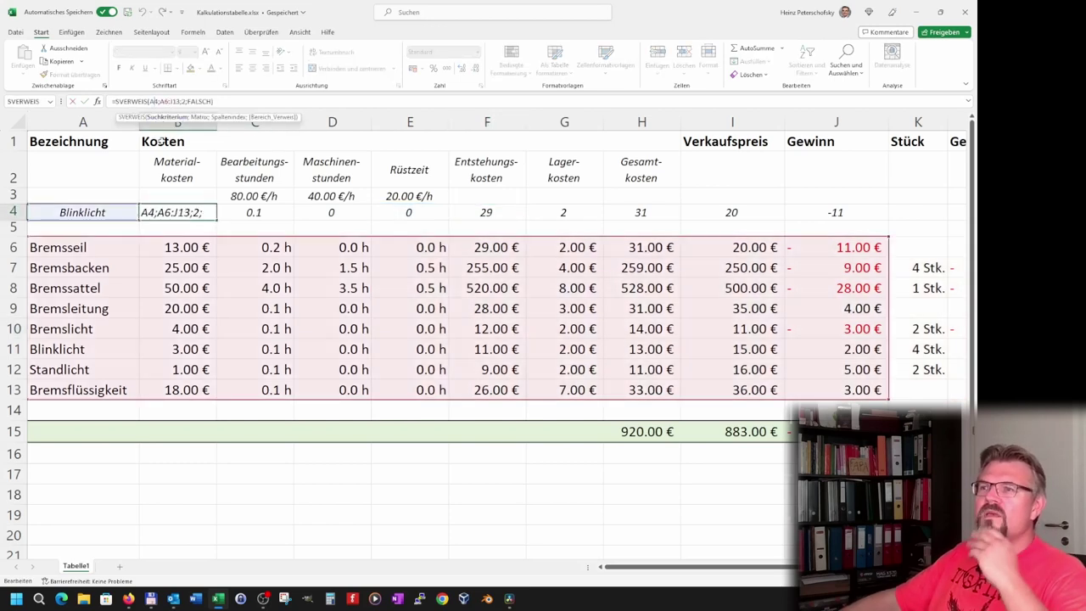
pyautogui.click(149, 101)
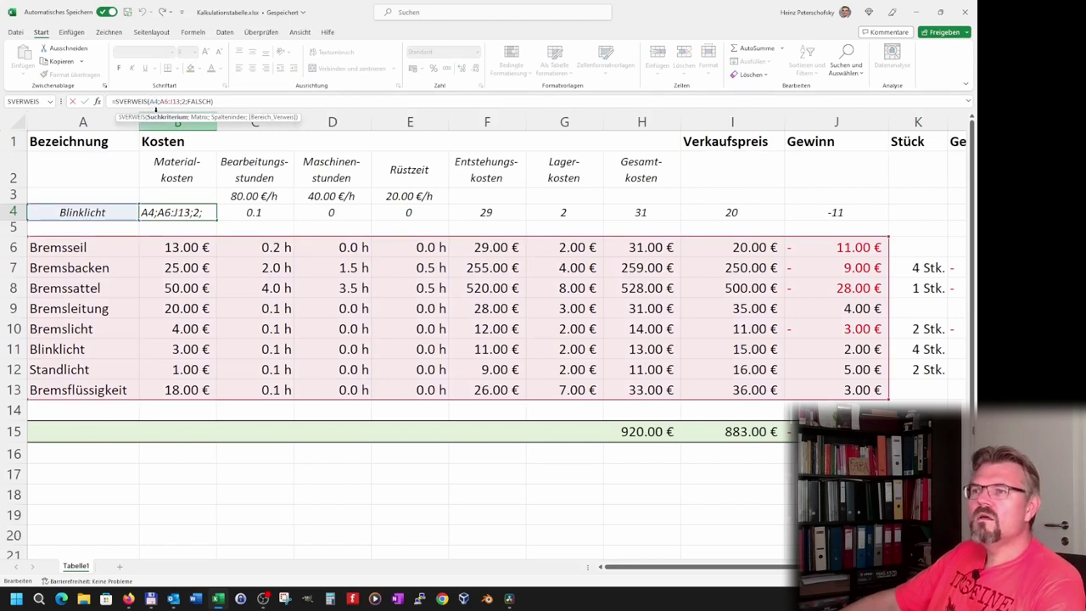
pyautogui.write('$')
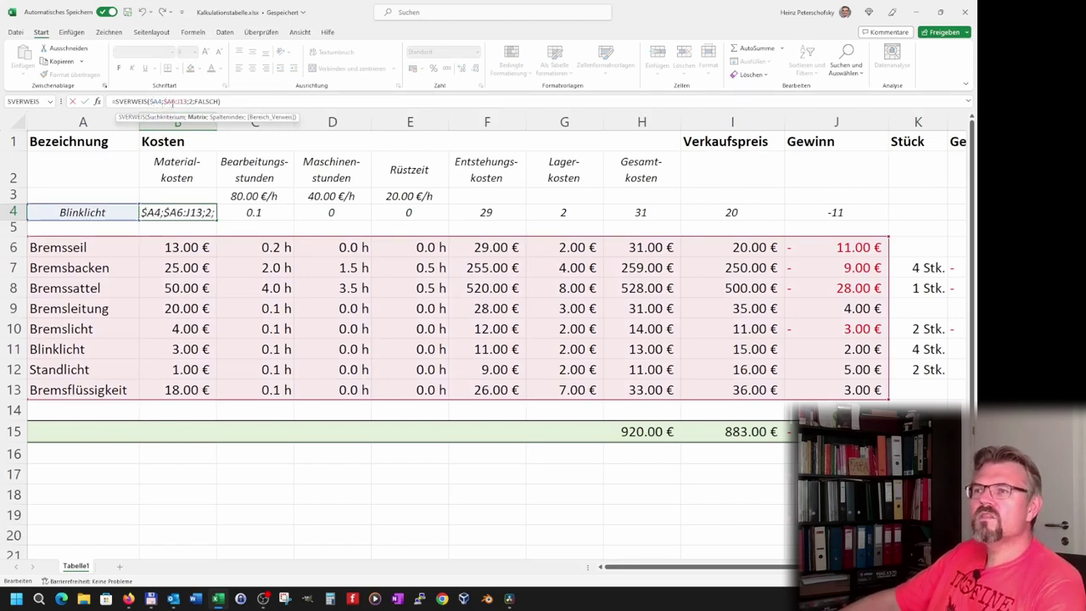
pyautogui.click(170, 101)
pyautogui.write('$')
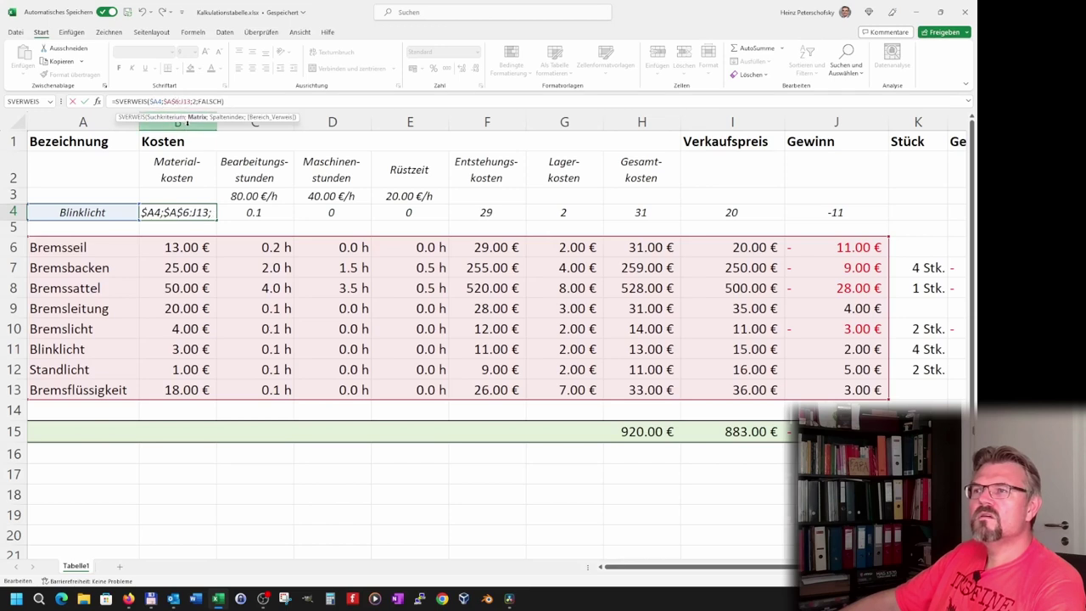
pyautogui.click(179, 101)
pyautogui.write('$')
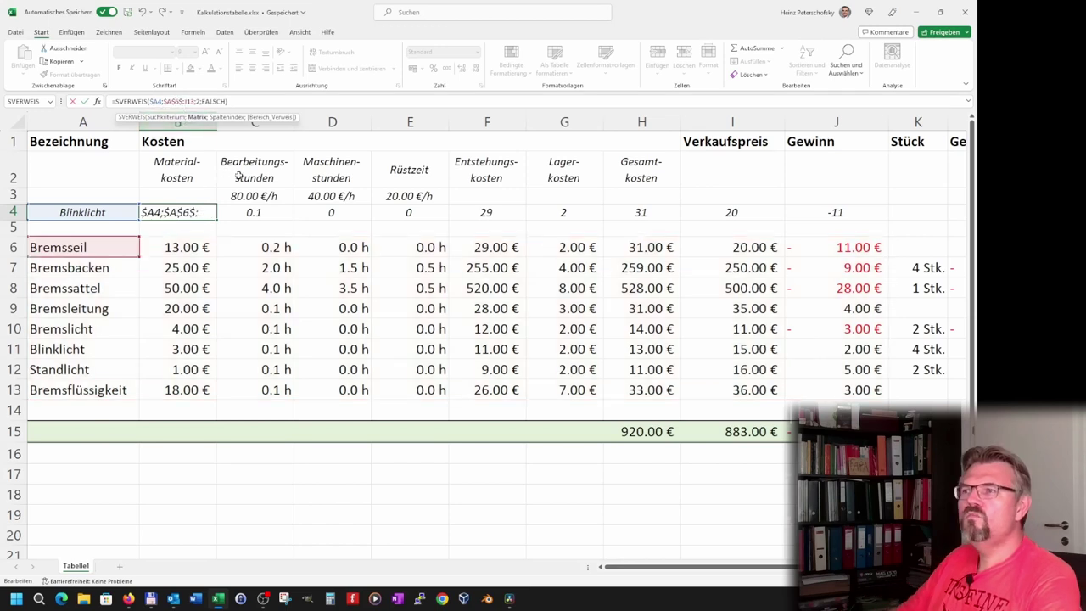
pyautogui.press('BackSpace')
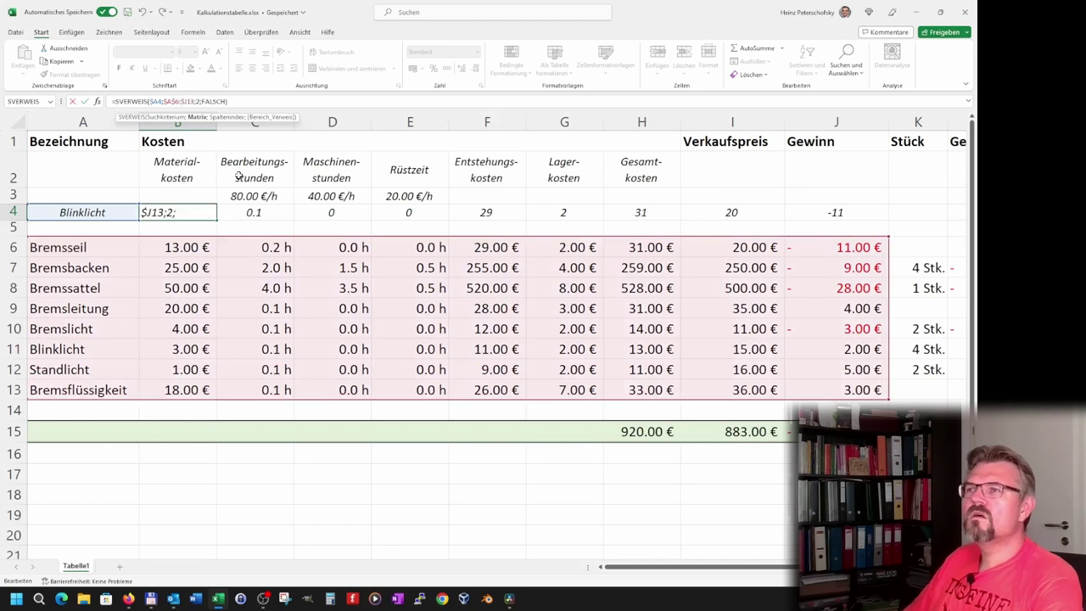
pyautogui.press('End')
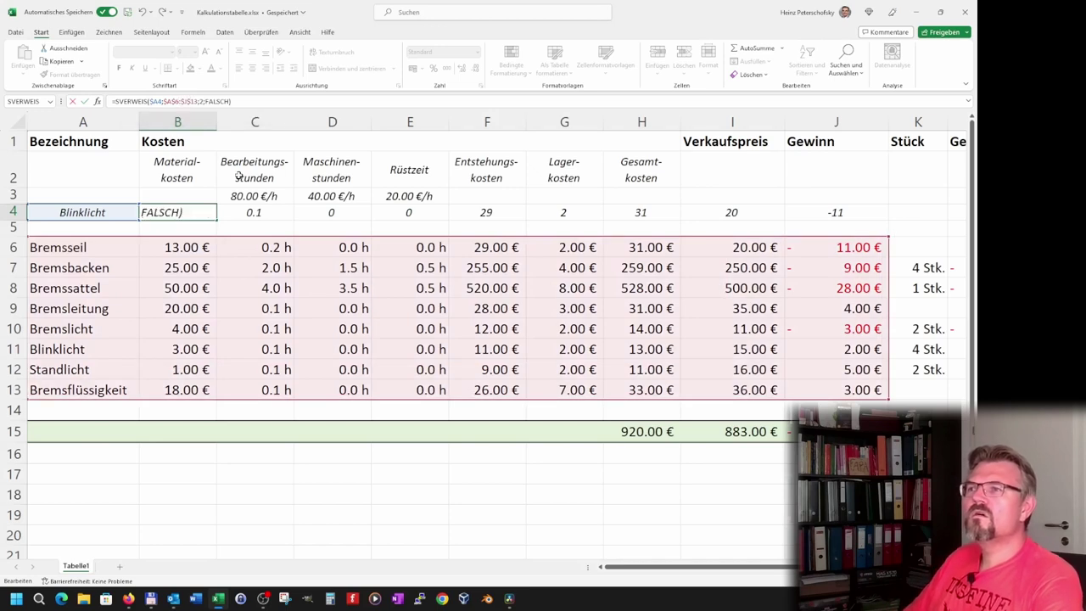
pyautogui.press('Return')
pyautogui.press('Up')
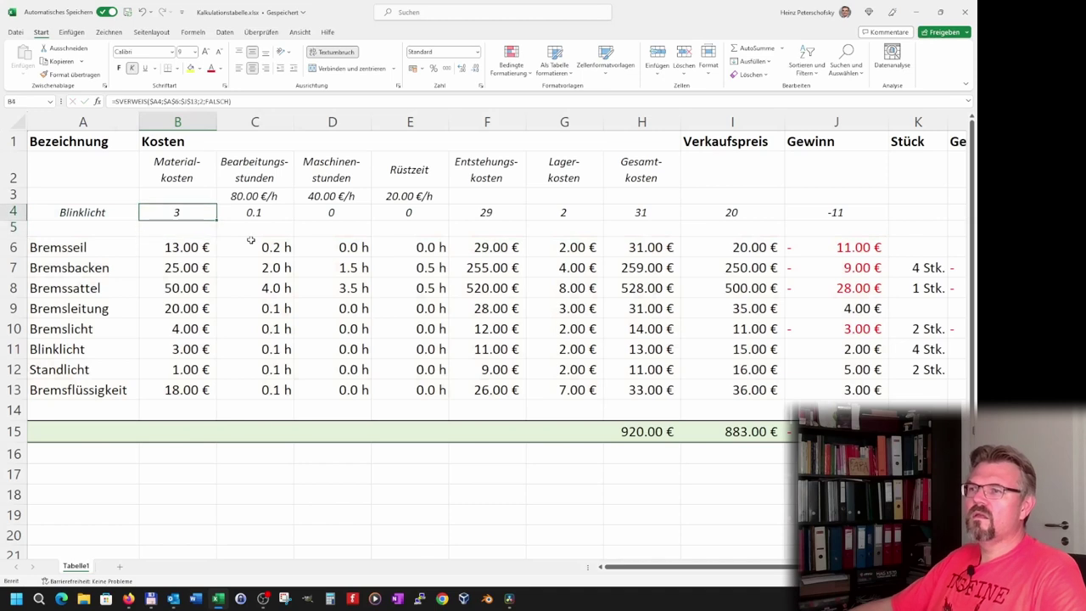
# Copy the B4 lookup across to J4 and set C4 and D4 column indexes to 3 and 4
pyautogui.moveTo(215, 221); pyautogui.dragTo(828, 213)
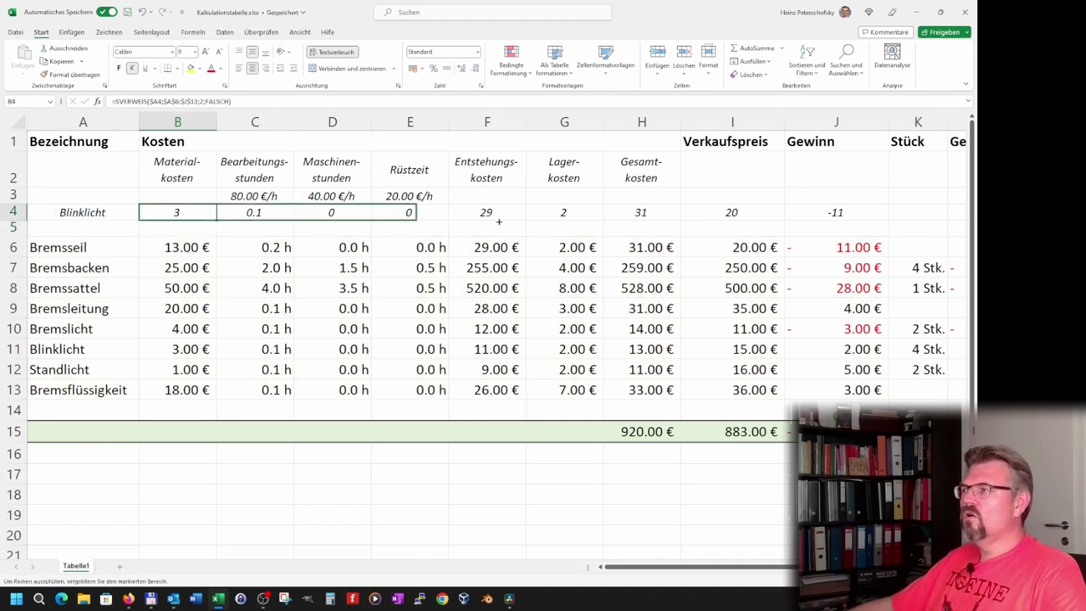
pyautogui.click(387, 310)
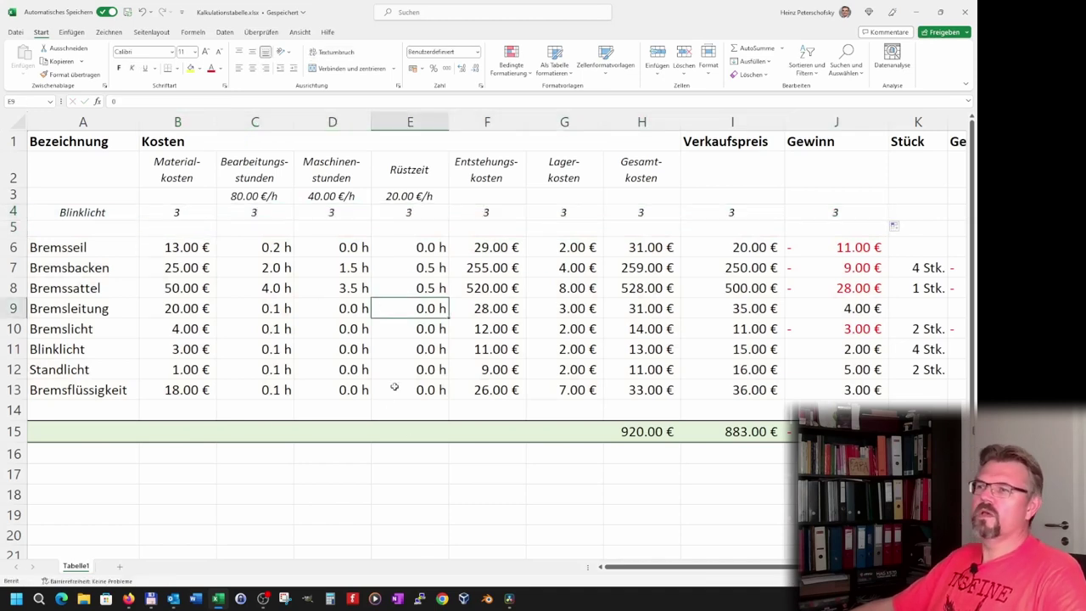
pyautogui.click(255, 209)
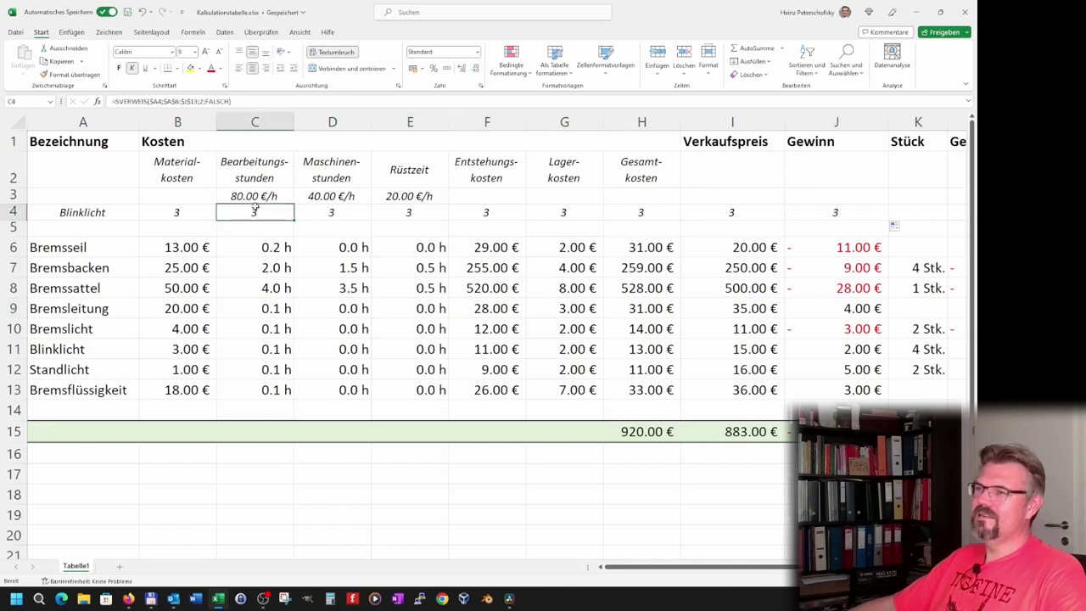
pyautogui.click(204, 101)
pyautogui.press('Delete')
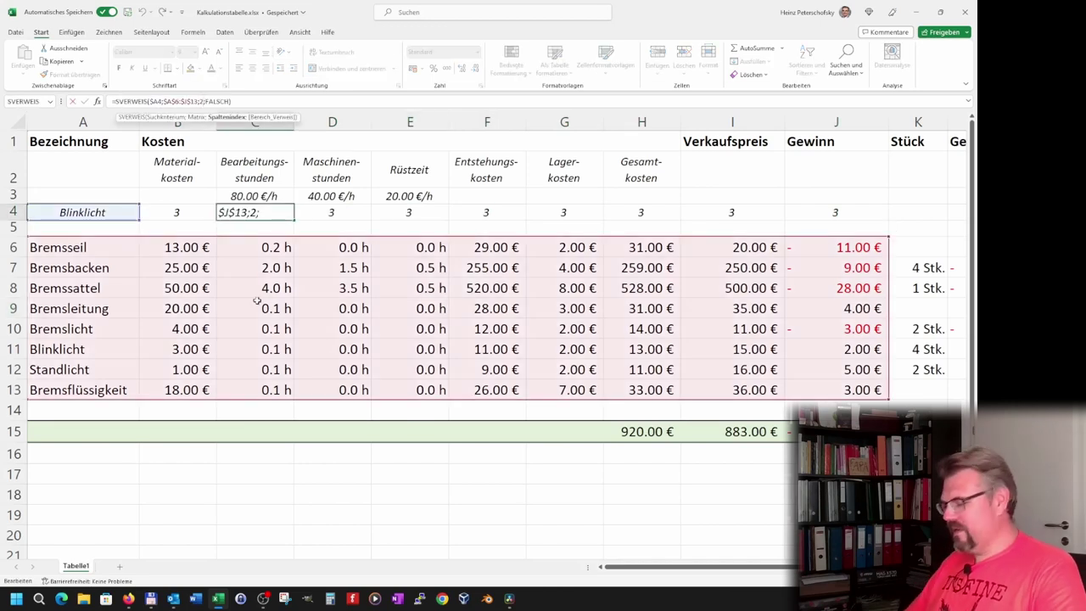
pyautogui.write('3')
pyautogui.press('Return')
pyautogui.press('Up')
pyautogui.press('Right')
pyautogui.press('F2')
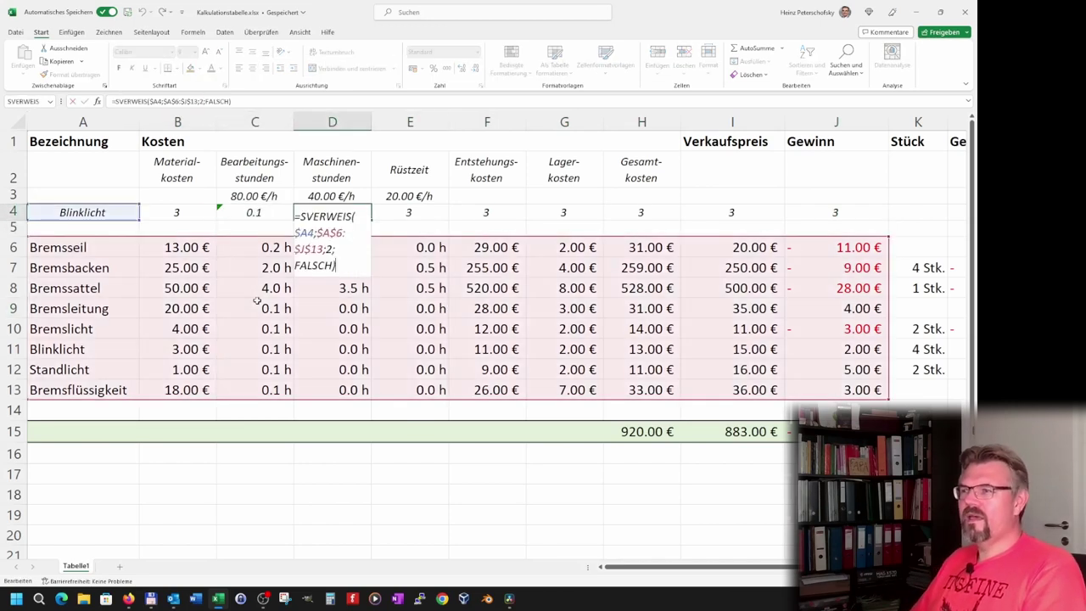
pyautogui.click(202, 101)
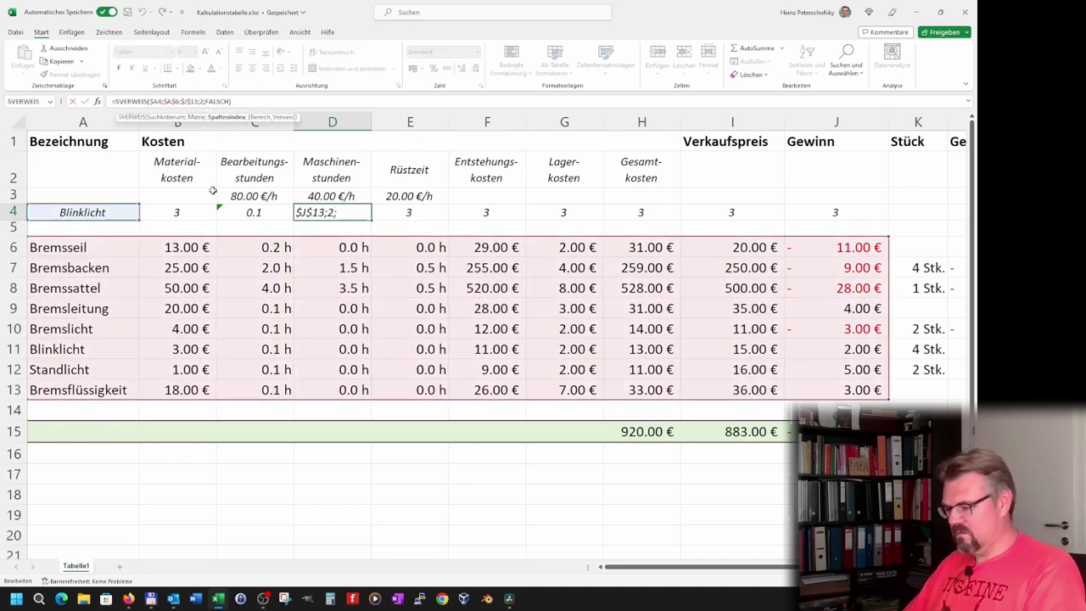
pyautogui.press('BackSpace')
pyautogui.write('4')
pyautogui.press('Return')
# Set the column indexes of E4, F4 and G4 to 5, 6 and 7
pyautogui.press('Up')
pyautogui.press('Right')
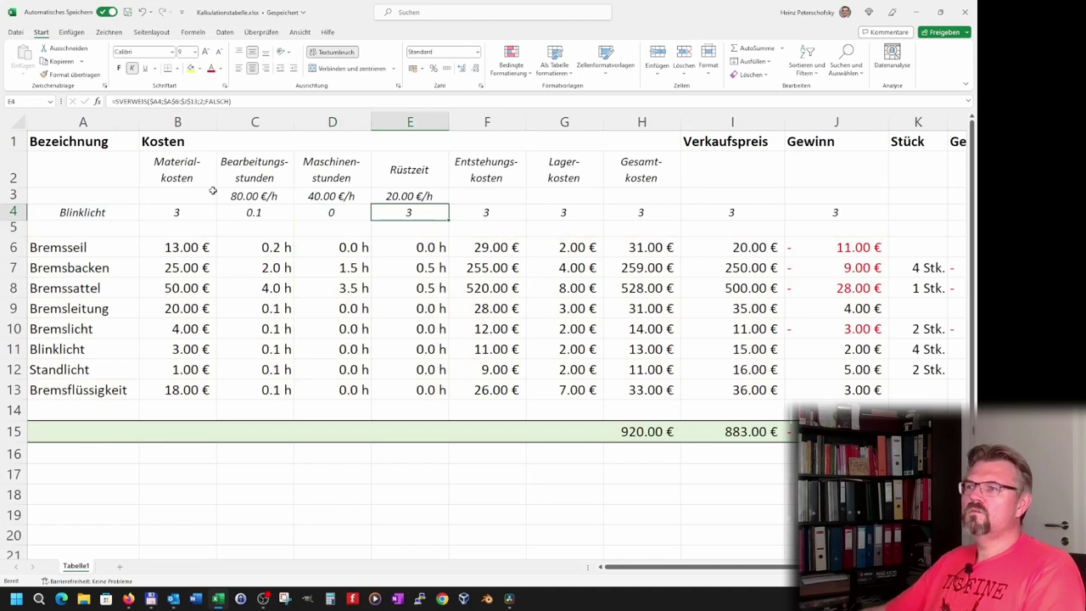
pyautogui.press('F2')
pyautogui.press('Left')
pyautogui.press('Left')
pyautogui.press('Left')
pyautogui.press('BackSpace')
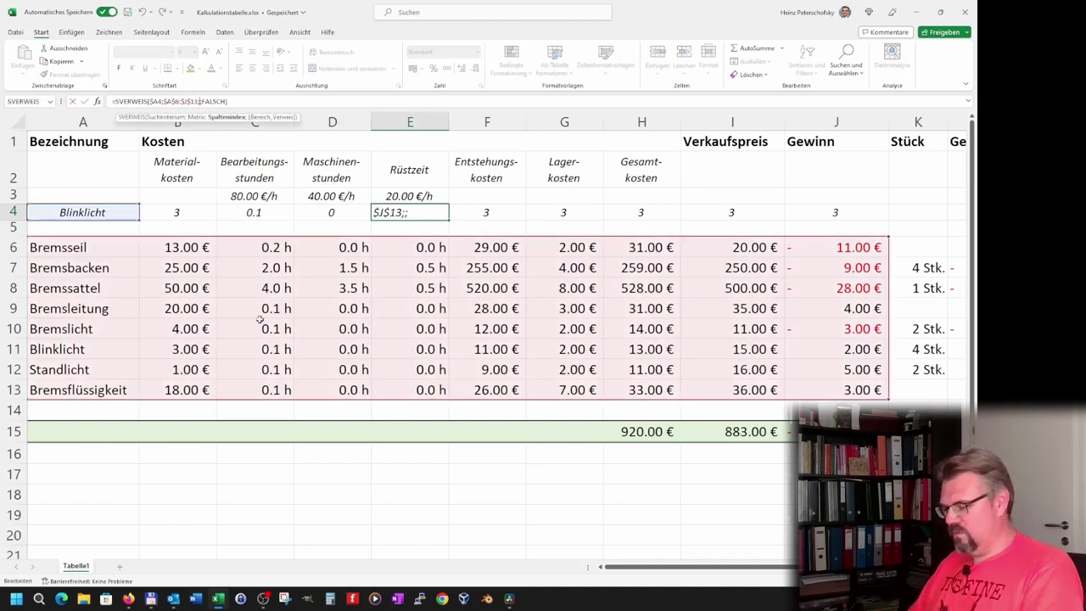
pyautogui.write('5')
pyautogui.press('Return')
pyautogui.press('Up')
pyautogui.press('Right')
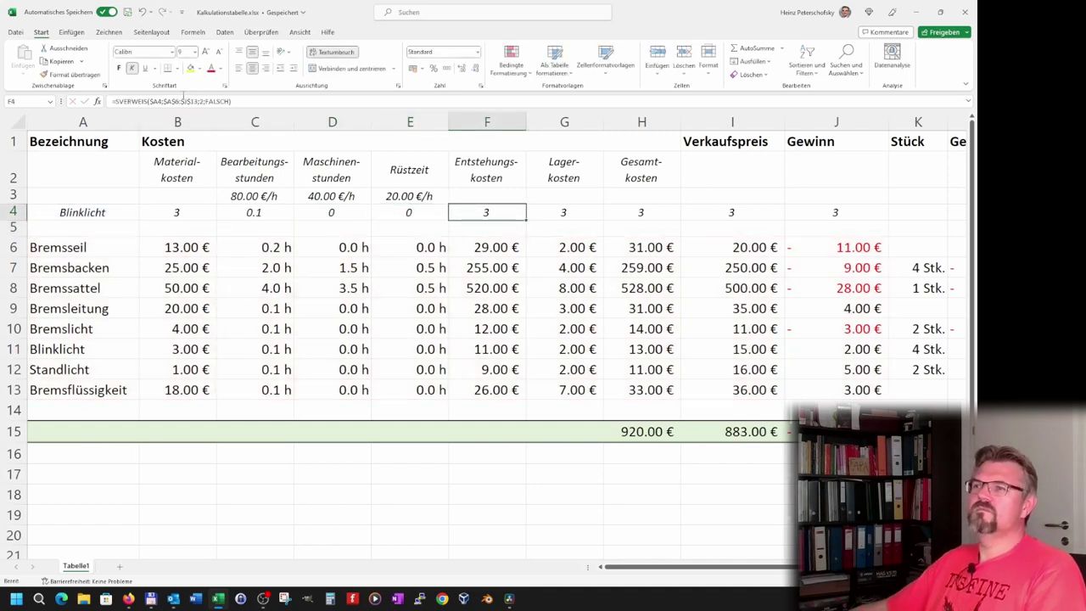
pyautogui.press('F2')
pyautogui.press('Left')
pyautogui.press('Left')
pyautogui.press('Left')
pyautogui.press('BackSpace')
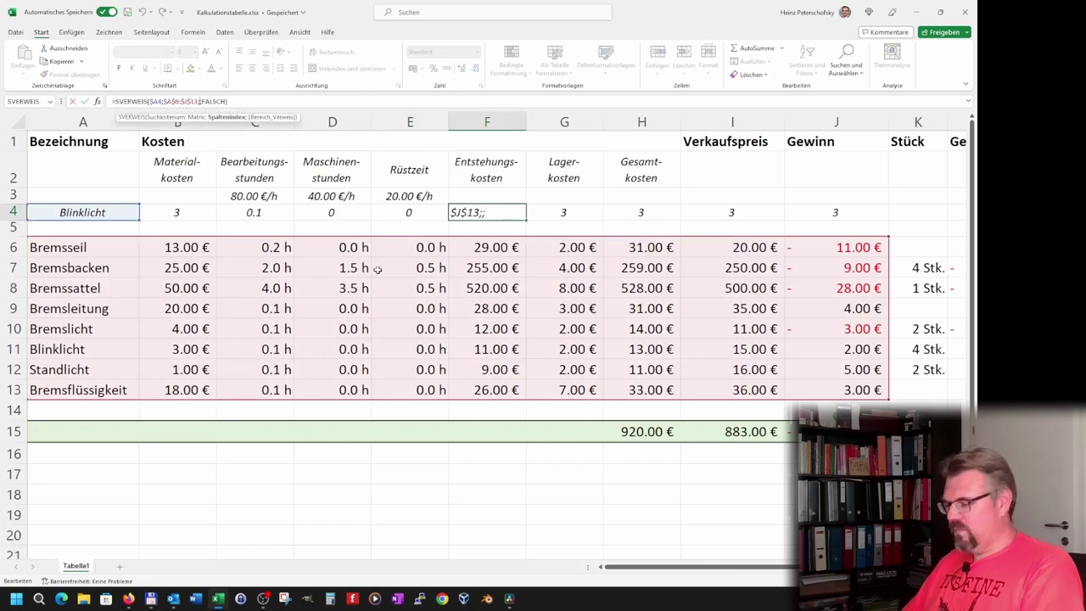
pyautogui.write('6')
pyautogui.press('Return')
pyautogui.press('Up')
pyautogui.press('Right')
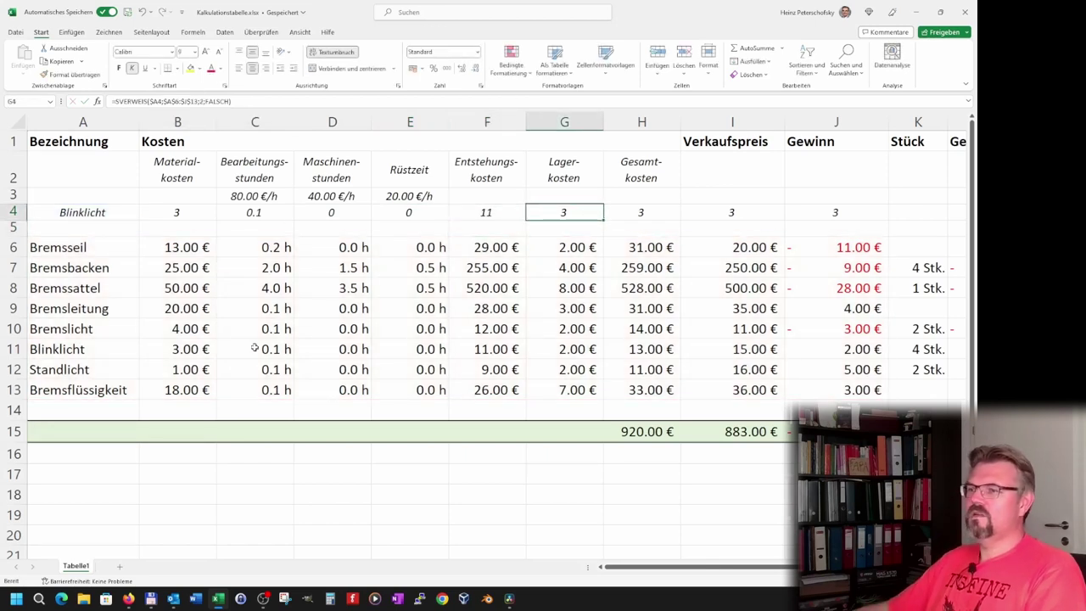
pyautogui.press('F2')
pyautogui.press('Left')
pyautogui.press('Left')
pyautogui.press('Left')
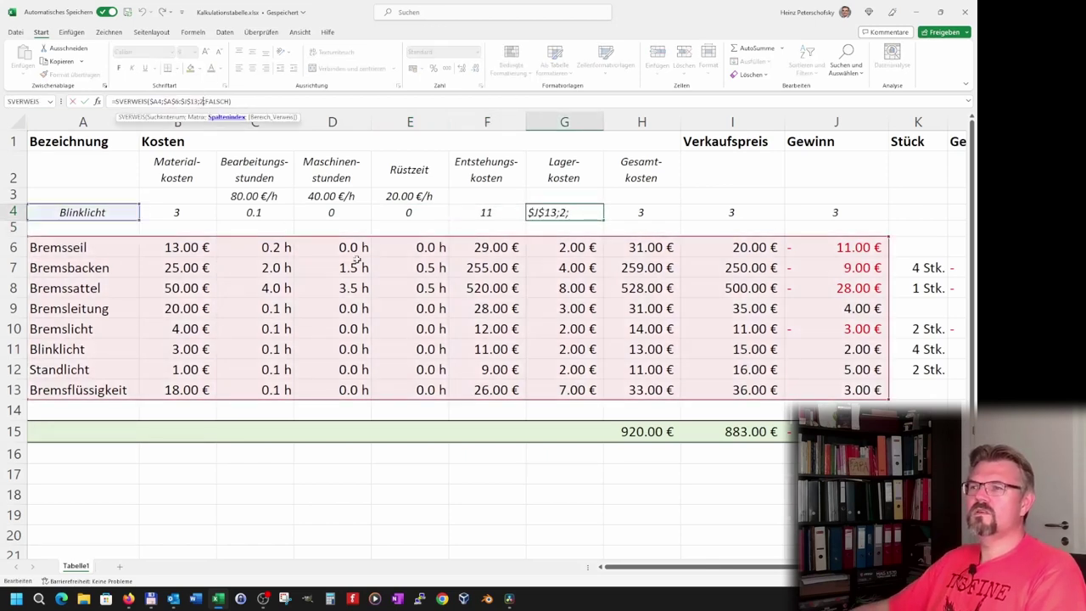
pyautogui.press('BackSpace')
pyautogui.write('7')
pyautogui.press('Return')
# Set the column indexes of H4, I4 and J4 to 8, 9 and 10
pyautogui.press('Up')
pyautogui.press('Right')
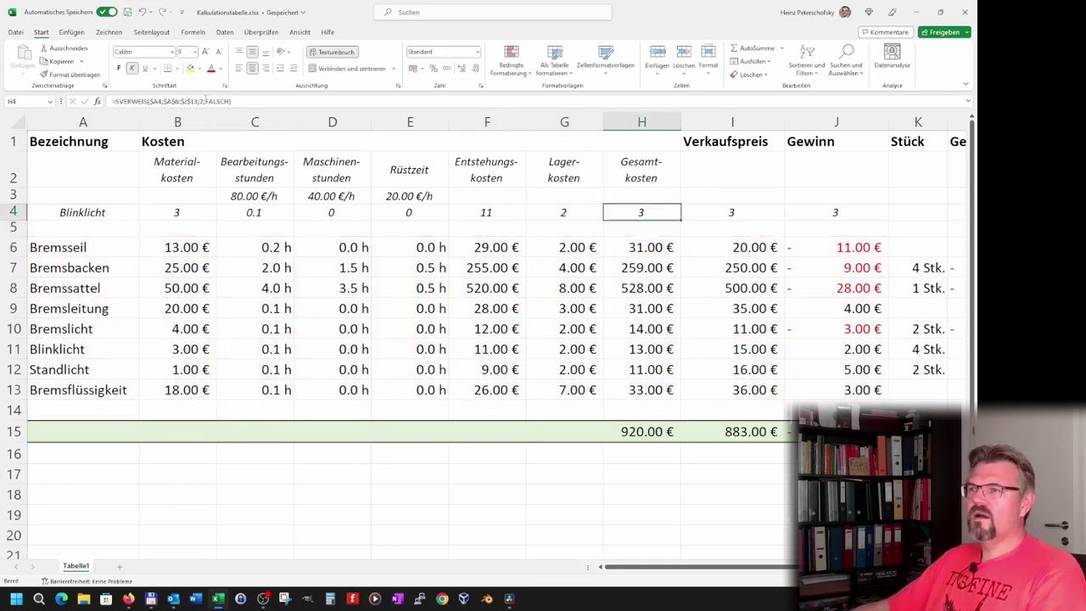
pyautogui.press('F2')
pyautogui.press('Left')
pyautogui.press('Left')
pyautogui.press('Left')
pyautogui.press('BackSpace')
pyautogui.write('8')
pyautogui.press('Return')
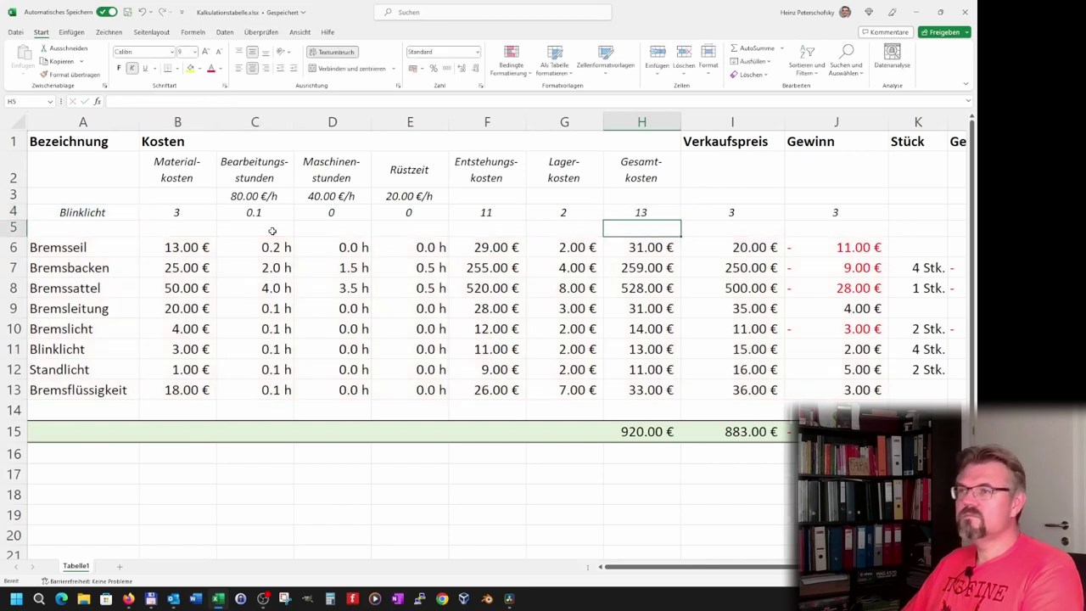
pyautogui.press('Up')
pyautogui.press('Right')
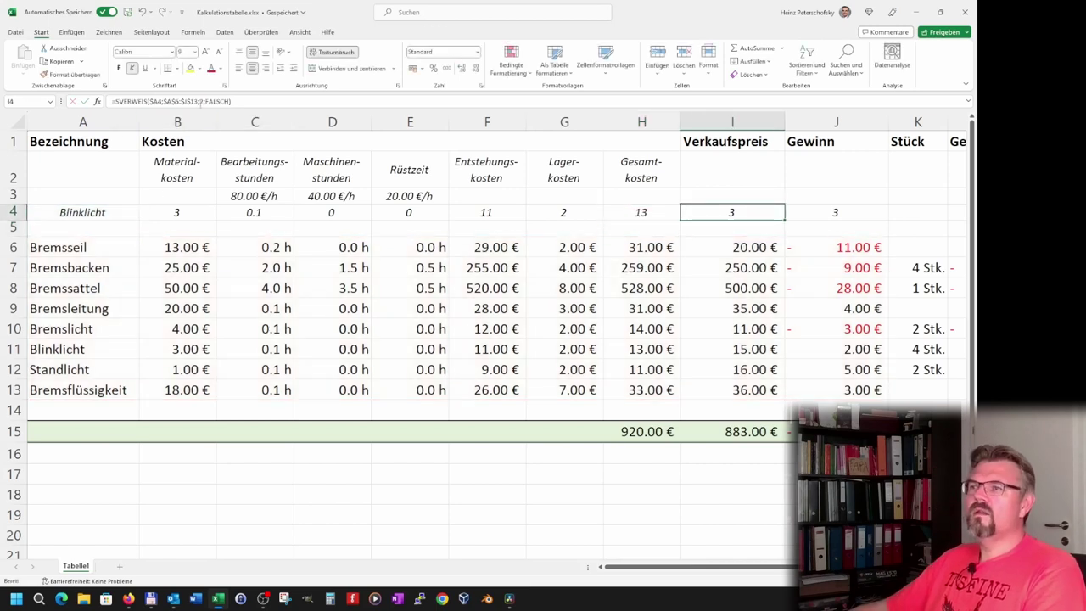
pyautogui.press('F2')
pyautogui.press('Left')
pyautogui.press('Left')
pyautogui.press('Left')
pyautogui.press('BackSpace')
pyautogui.write('9')
pyautogui.press('Return')
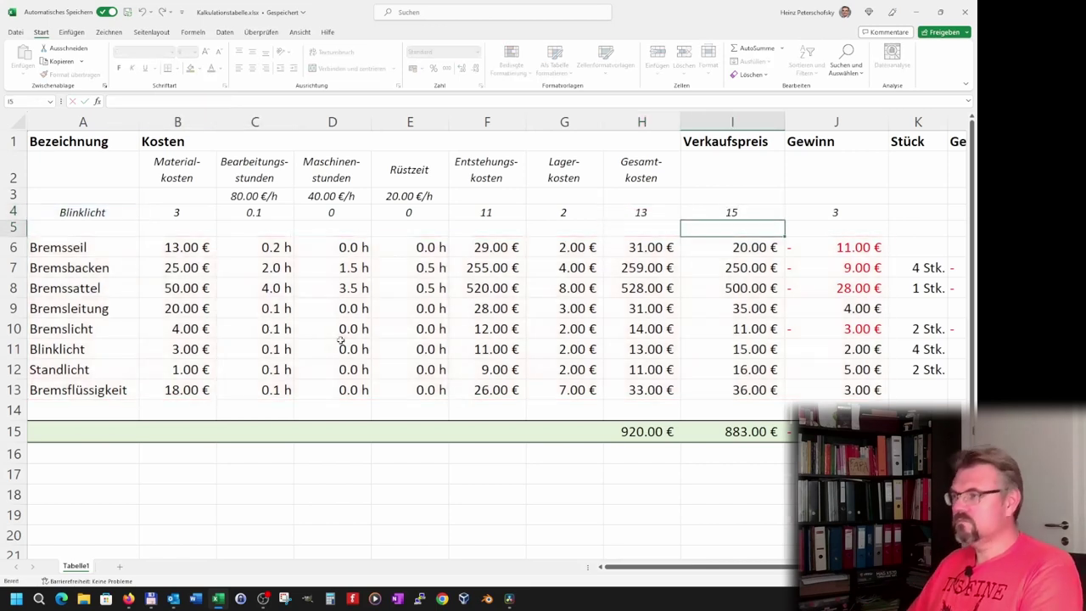
pyautogui.press('Up')
pyautogui.press('Right')
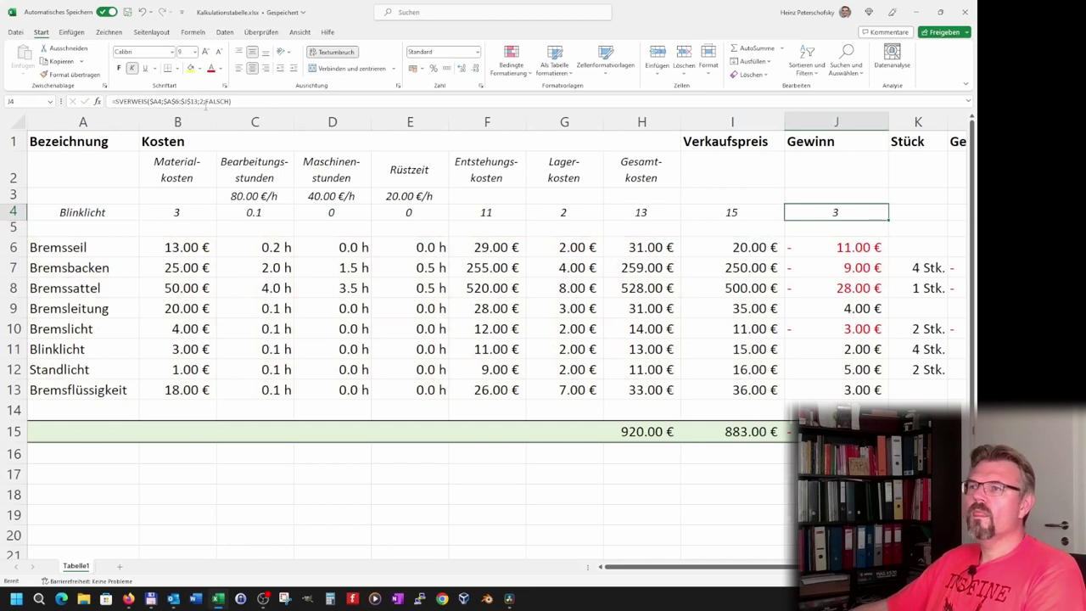
pyautogui.press('F2')
pyautogui.press('Left')
pyautogui.press('Left')
pyautogui.press('Left')
pyautogui.press('BackSpace')
pyautogui.write('10')
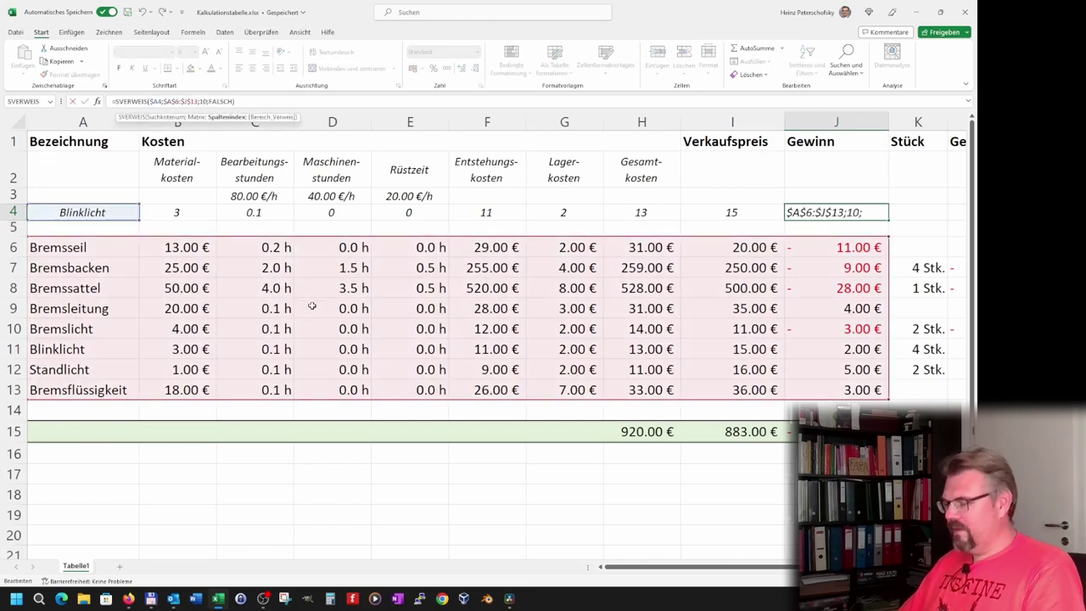
pyautogui.press('Return')
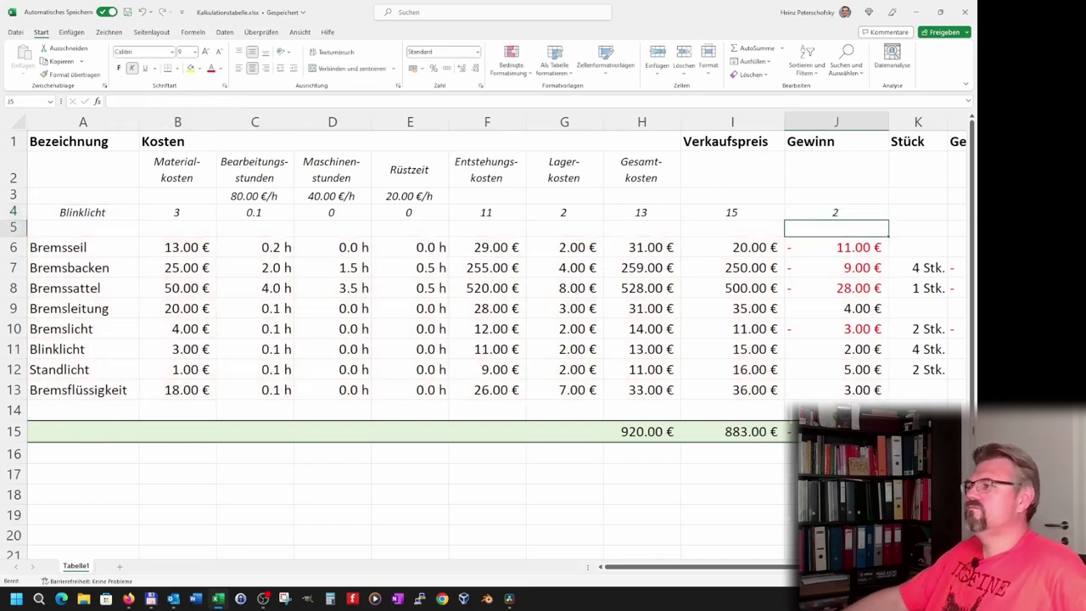
# Copy B6:J6's € and h number formats onto B4:J4 with Format Painter
pyautogui.moveTo(184, 248); pyautogui.dragTo(774, 247)
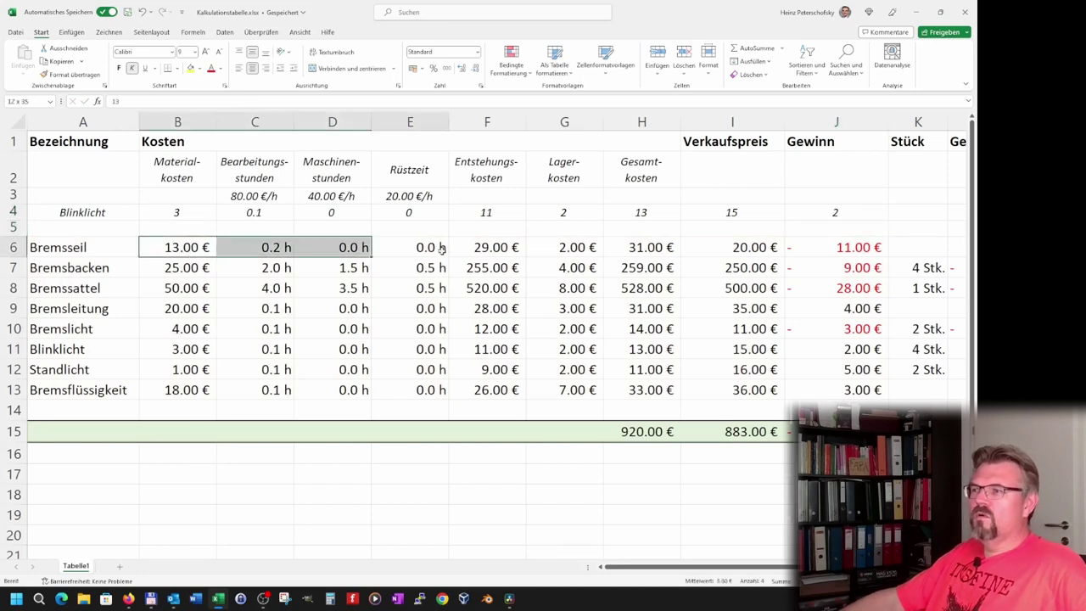
pyautogui.click(64, 75)
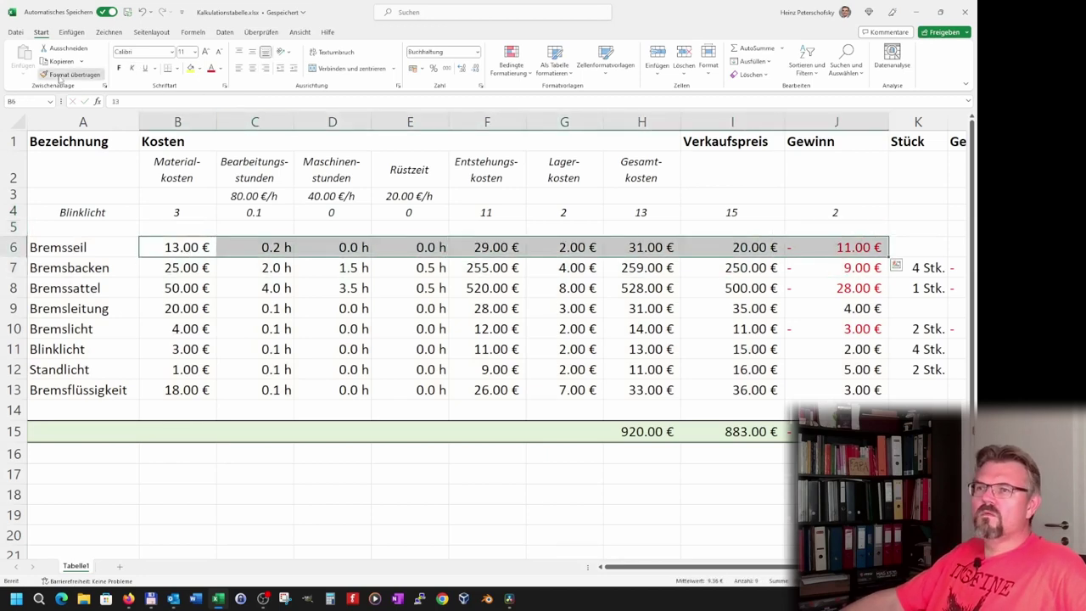
pyautogui.click(157, 214)
pyautogui.click(278, 313)
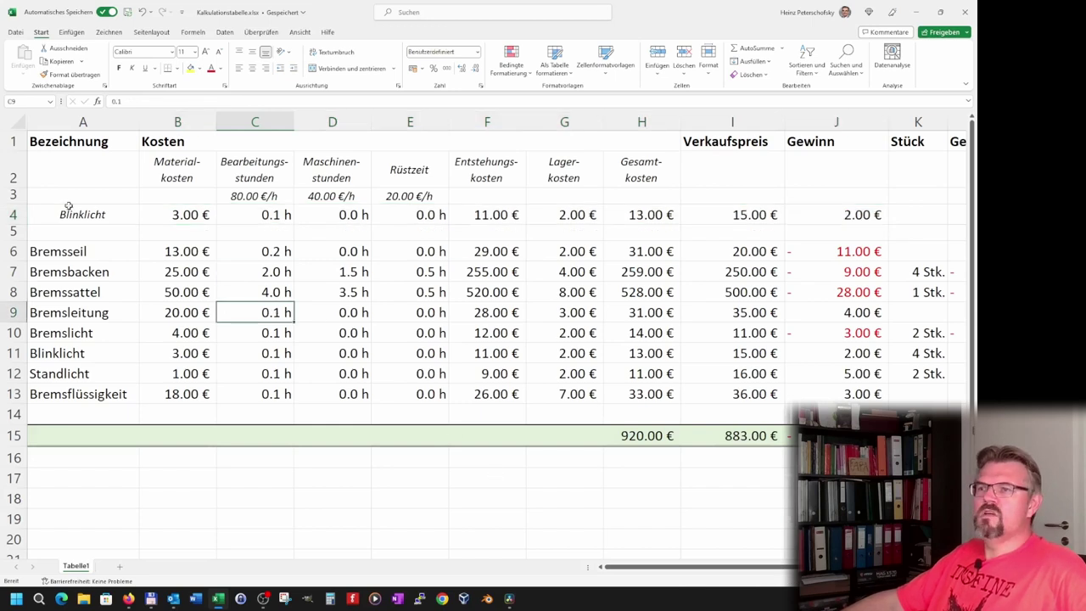
# Copy A6's plain left-aligned formatting onto Blinklicht in A4
pyautogui.click(79, 246)
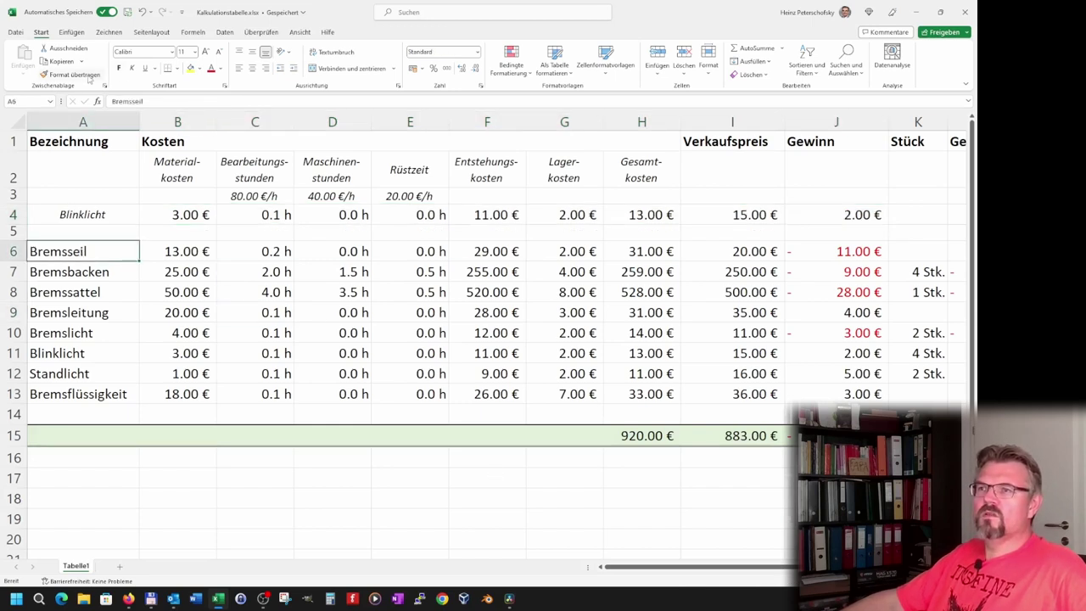
pyautogui.click(81, 74)
pyautogui.click(82, 215)
pyautogui.click(128, 312)
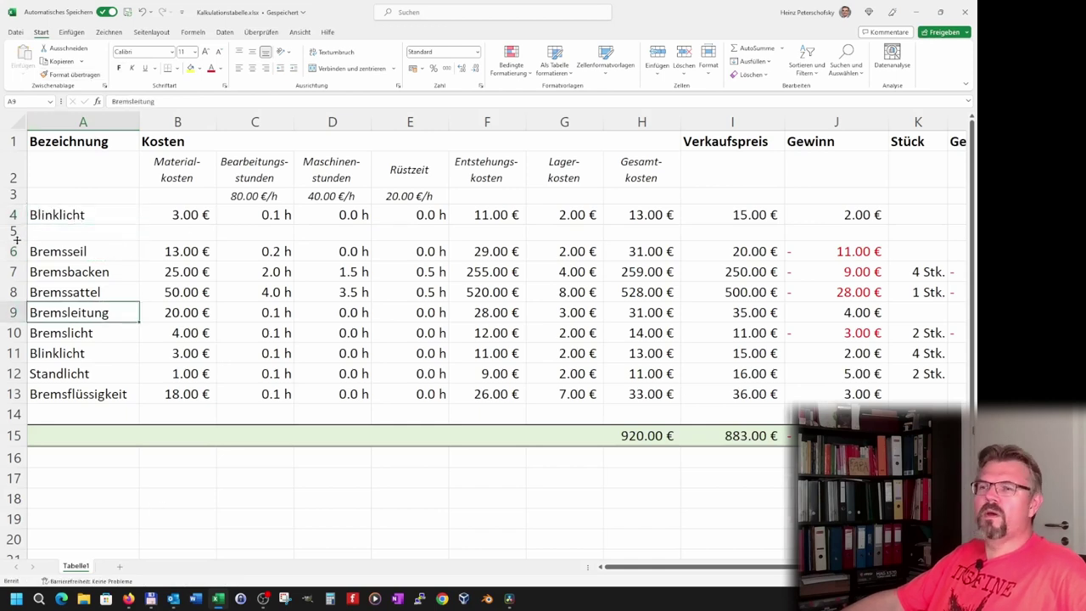
# Shrink row 5 and enter Bremsleitung in A4, giving 20.00 €, 28.00 €, 31.00 €, 4.00 €
pyautogui.moveTo(21, 239); pyautogui.dragTo(22, 232)
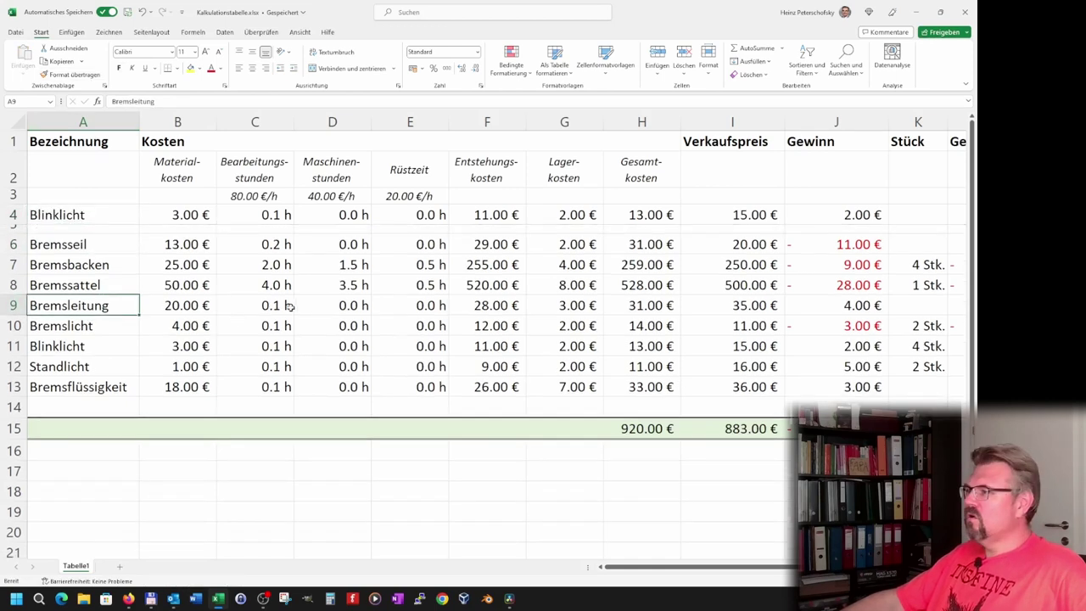
pyautogui.press('Right')
pyautogui.press('Right')
pyautogui.click(123, 219)
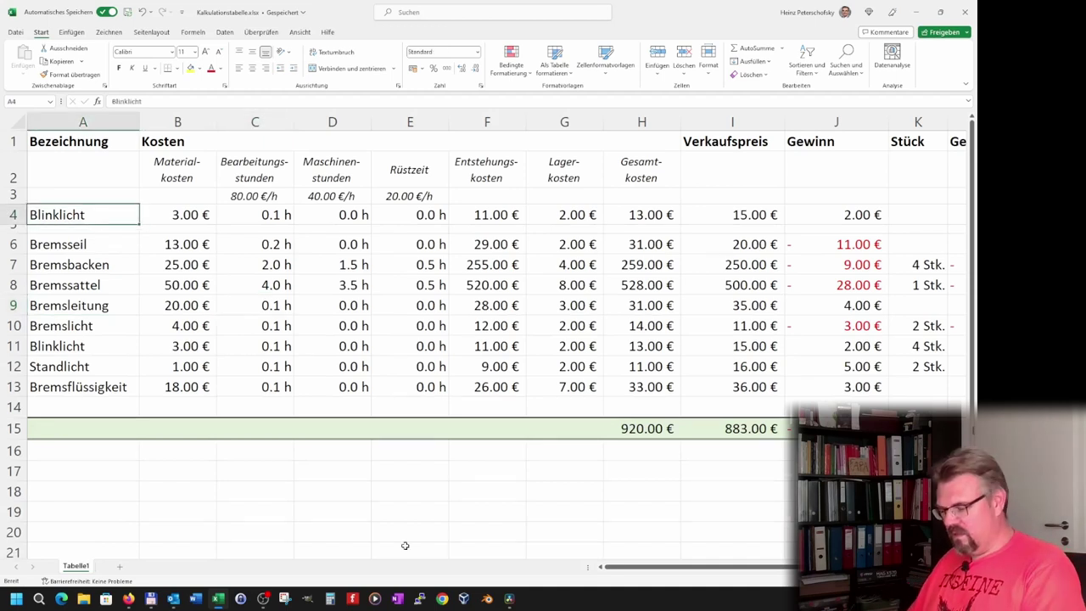
pyautogui.write('Beremsleitung')
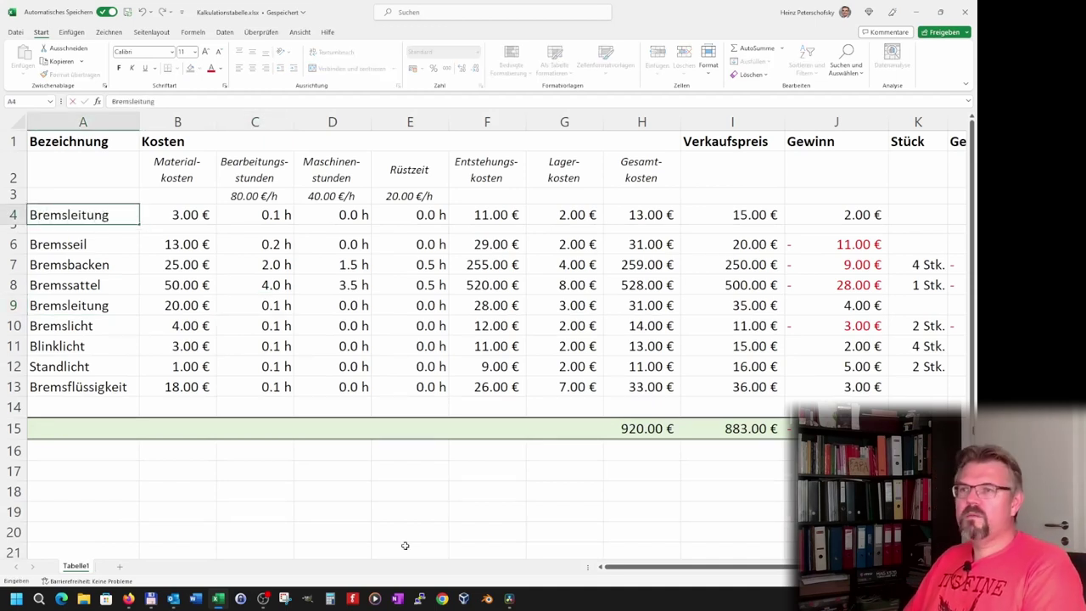
pyautogui.press('Return')
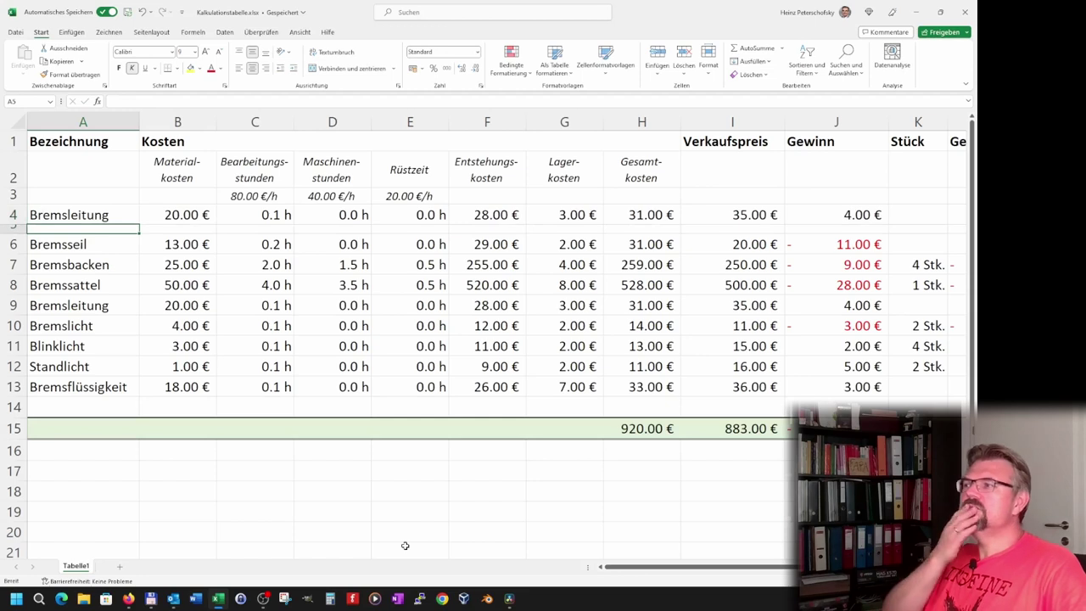